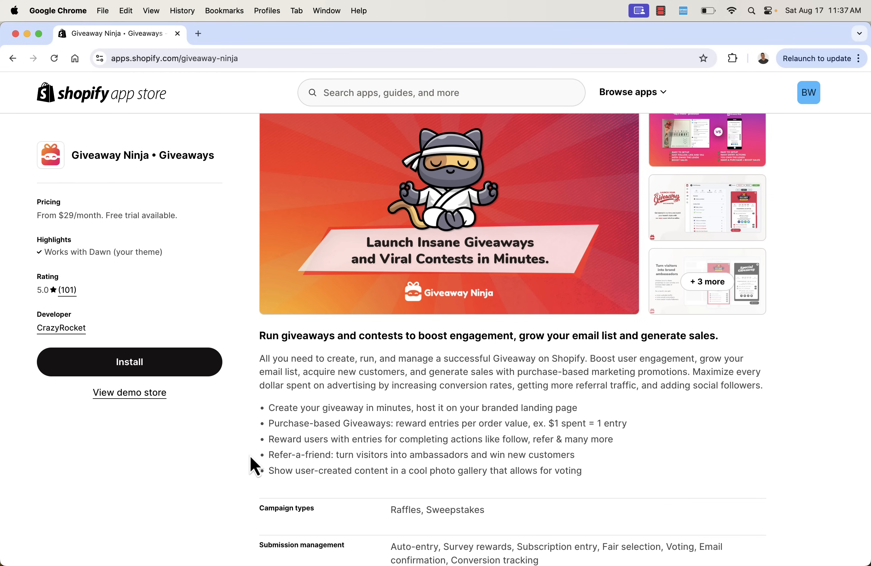
# Scroll back to the top of the Giveaway Ninja App Store listing
pyautogui.scroll(2, 337, 454)
pyautogui.scroll(1, 337, 456)
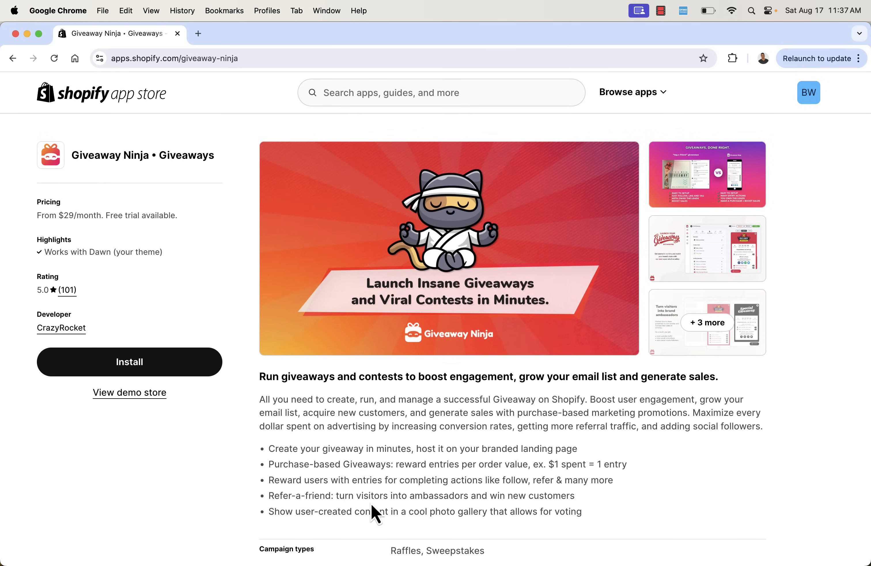
# Browse the enlarged Giveaway Ninja screenshots through the entry actions slide, then close the gallery
pyautogui.click(728, 200)
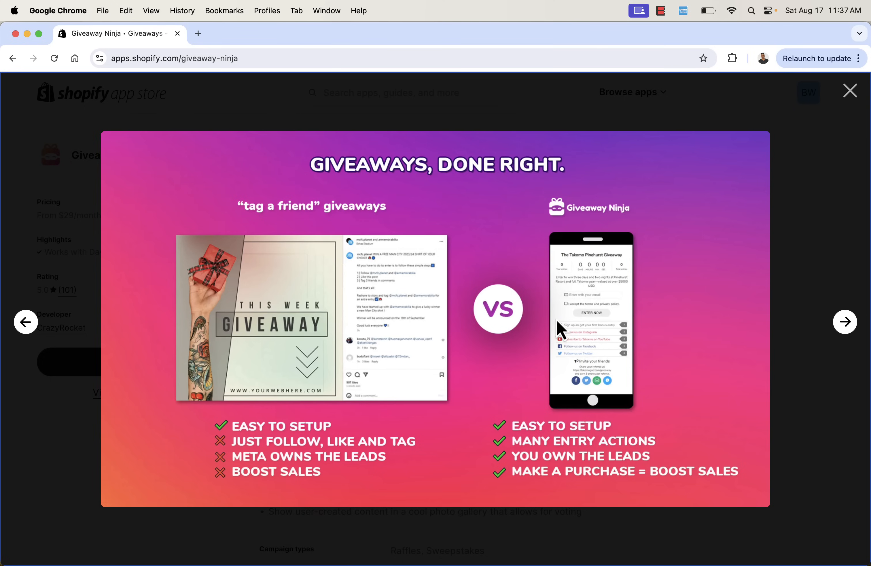
pyautogui.press('Right')
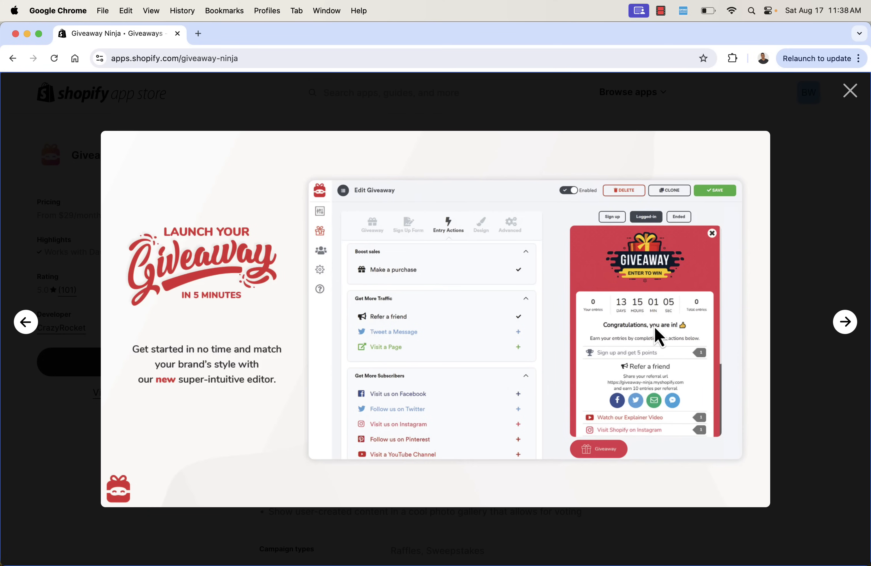
pyautogui.click(845, 323)
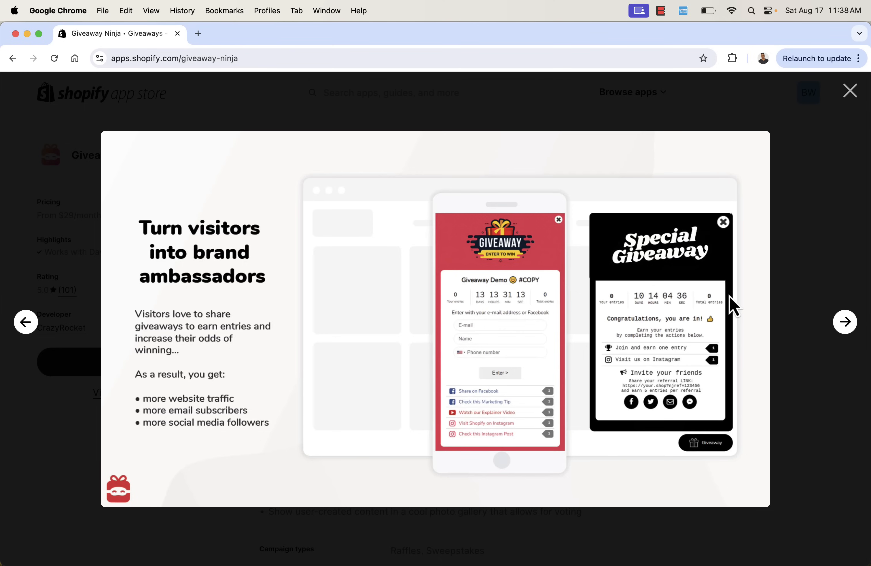
pyautogui.click(845, 335)
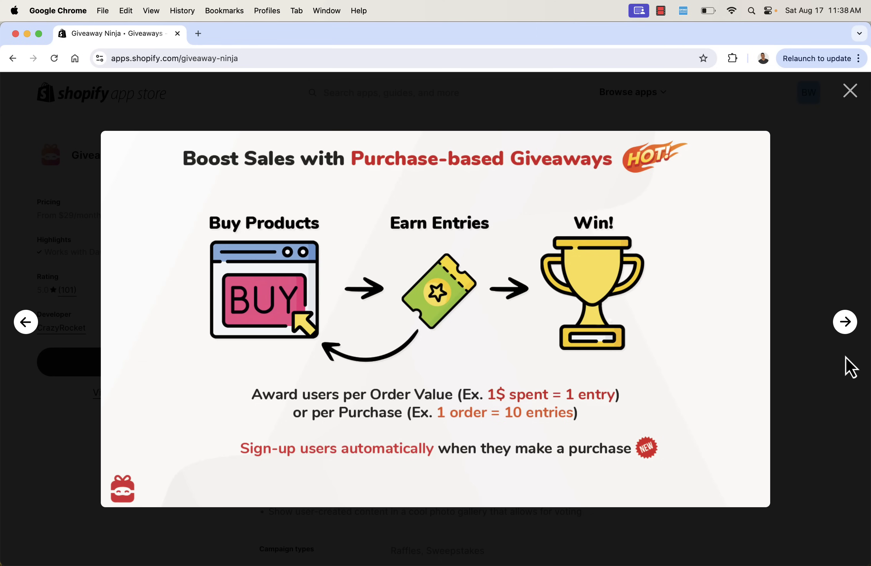
pyautogui.click(847, 323)
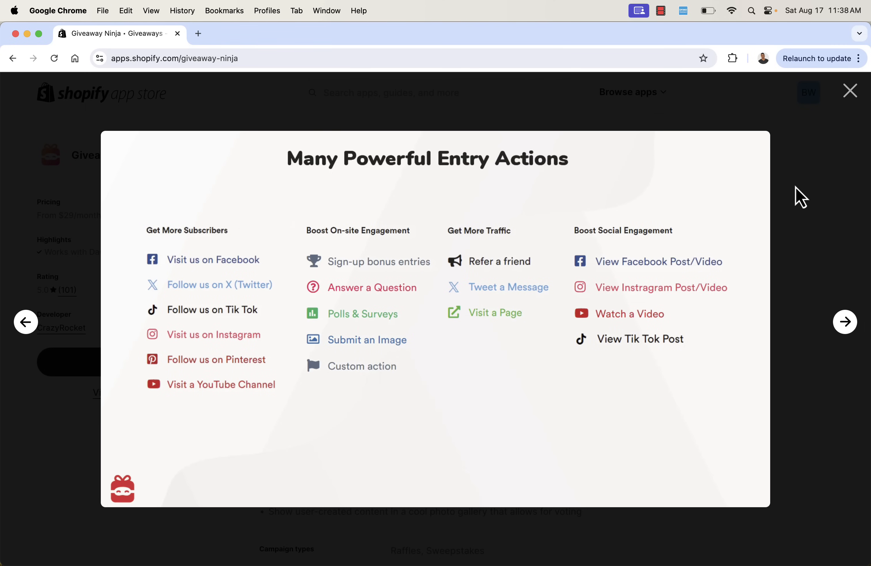
pyautogui.click(848, 100)
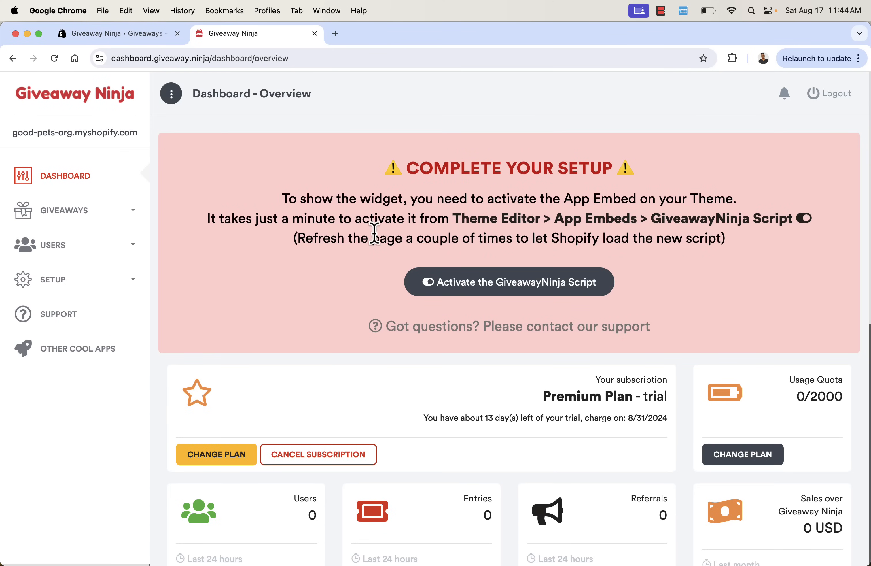
# Turn on the GiveawayNinja Script app embed in the Dawn theme and save it
pyautogui.tripleClick(432, 201)
pyautogui.click(433, 202)
pyautogui.click(466, 291)
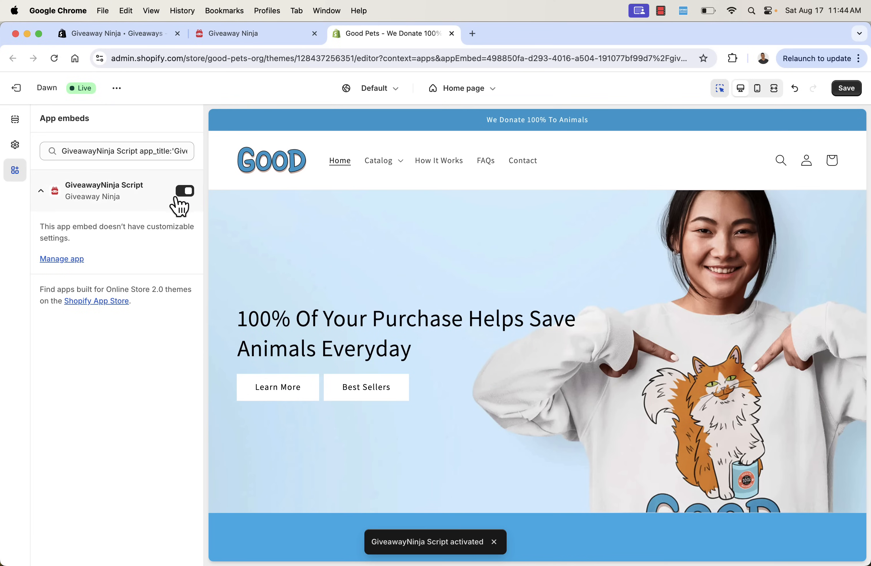
pyautogui.click(181, 195)
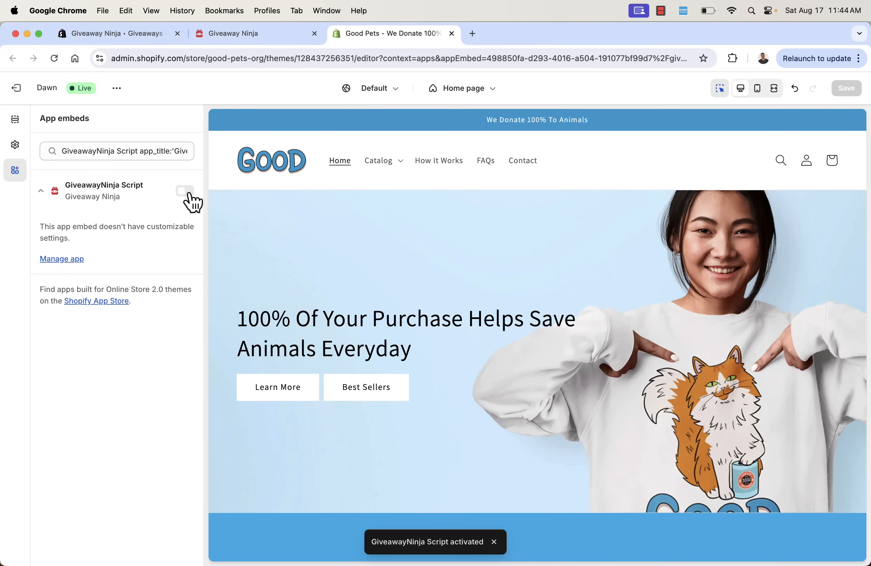
pyautogui.click(185, 192)
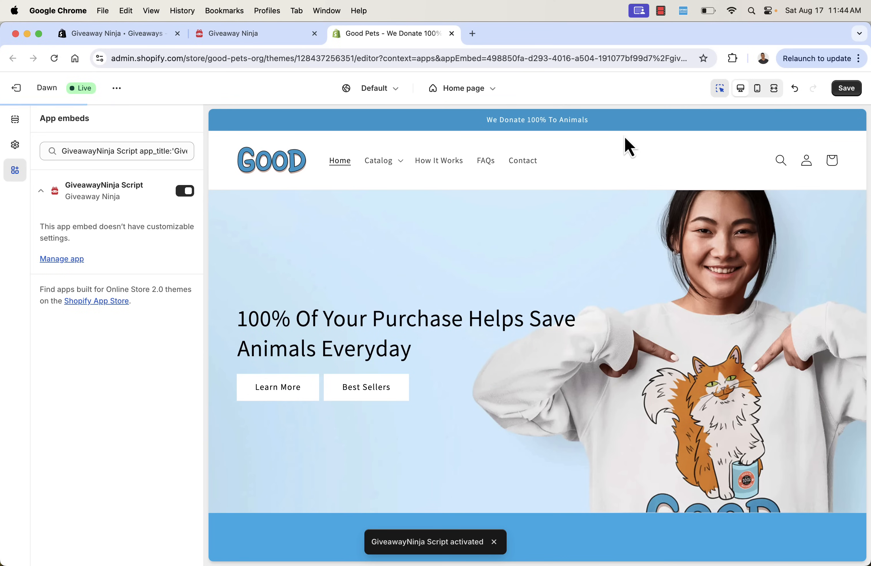
pyautogui.click(842, 92)
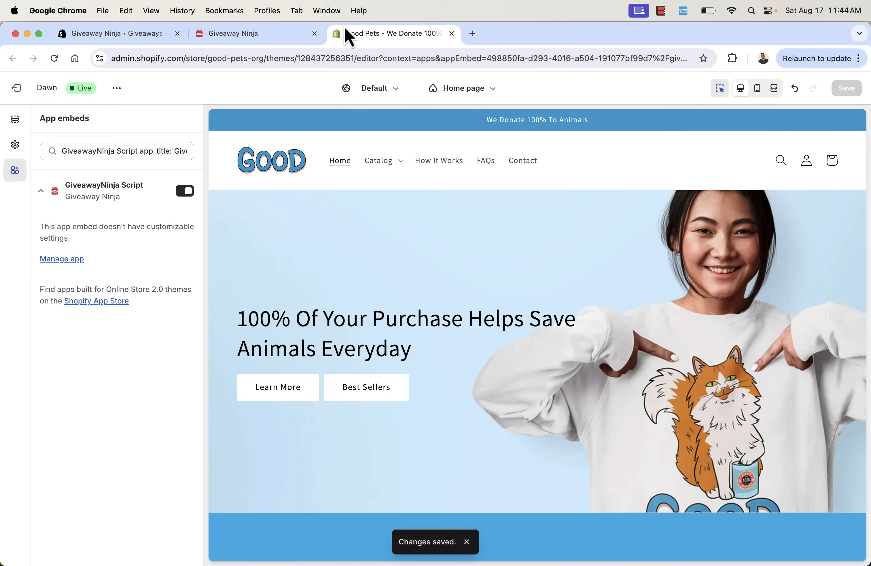
pyautogui.click(275, 39)
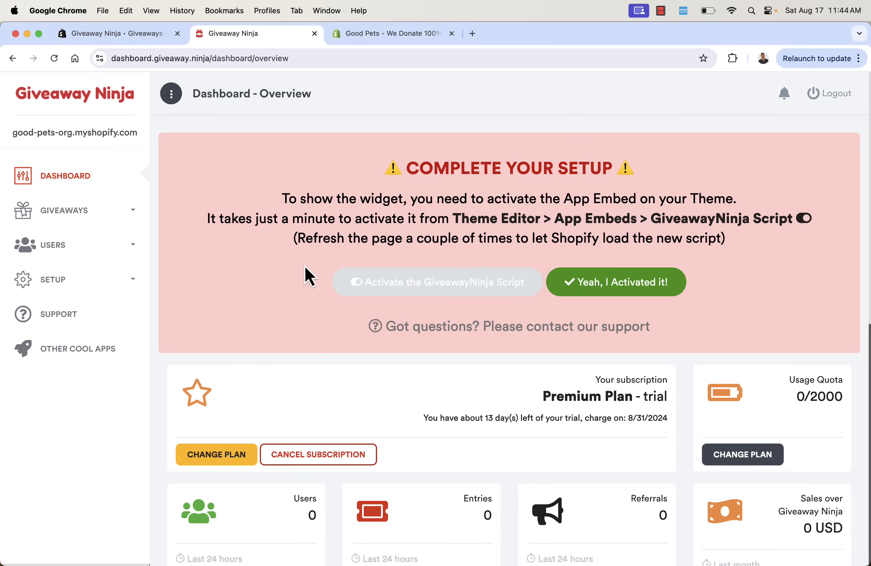
# Confirm 'Yeah, I Activated it!' and review the Premium Plan trial subscription card
pyautogui.click(646, 293)
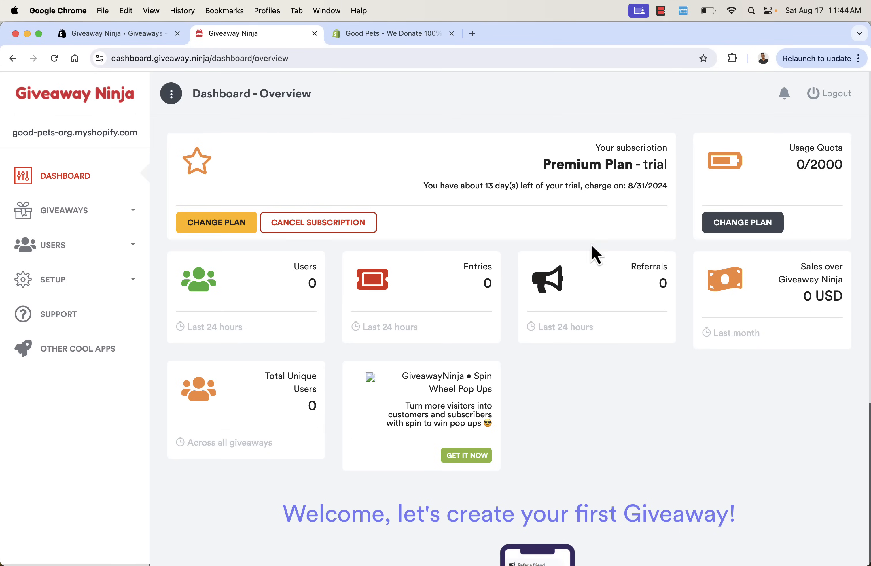
pyautogui.tripleClick(566, 165)
pyautogui.click(554, 199)
pyautogui.click(236, 225)
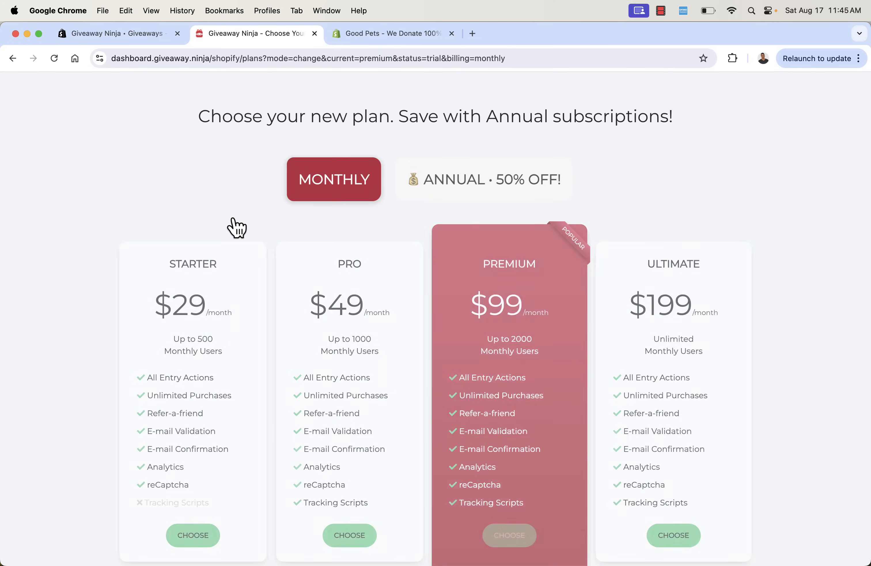
pyautogui.scroll(-3, 235, 227)
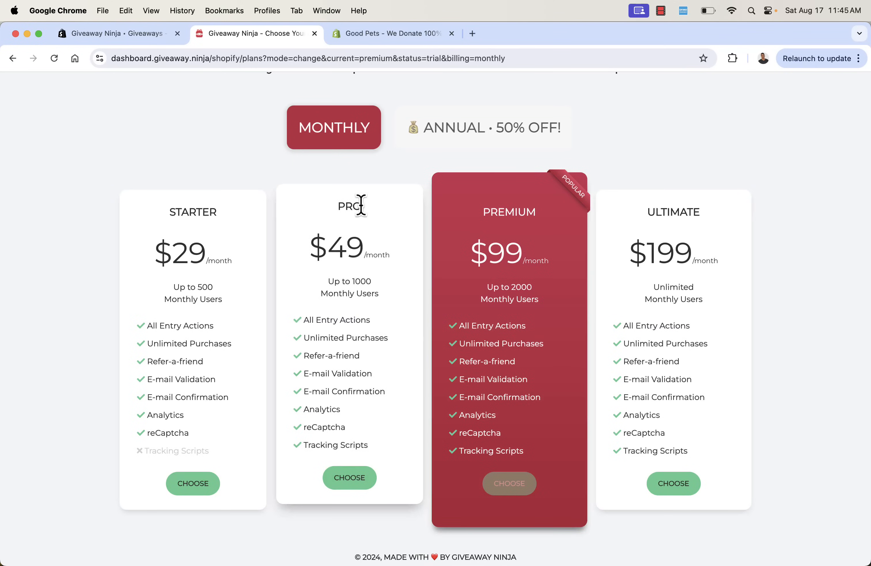
pyautogui.scroll(3, 361, 211)
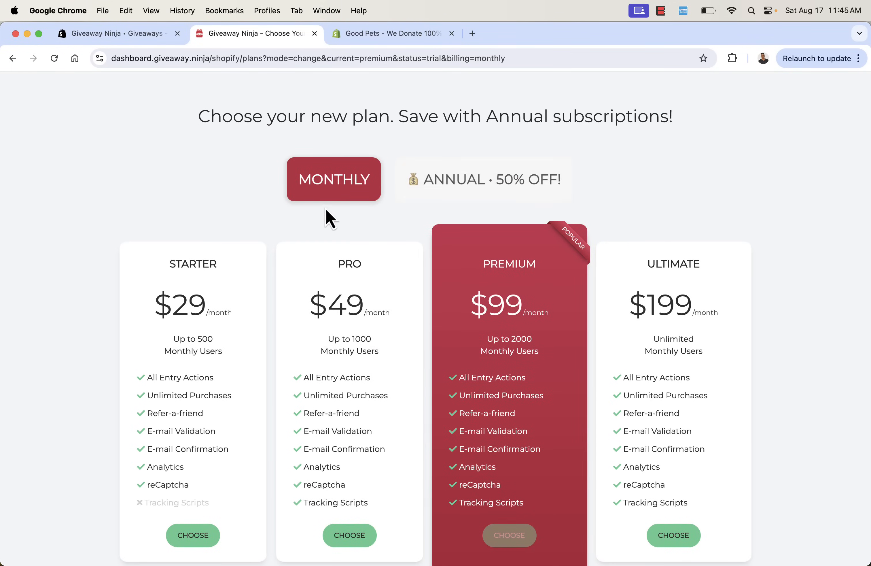
pyautogui.scroll(-4, 326, 210)
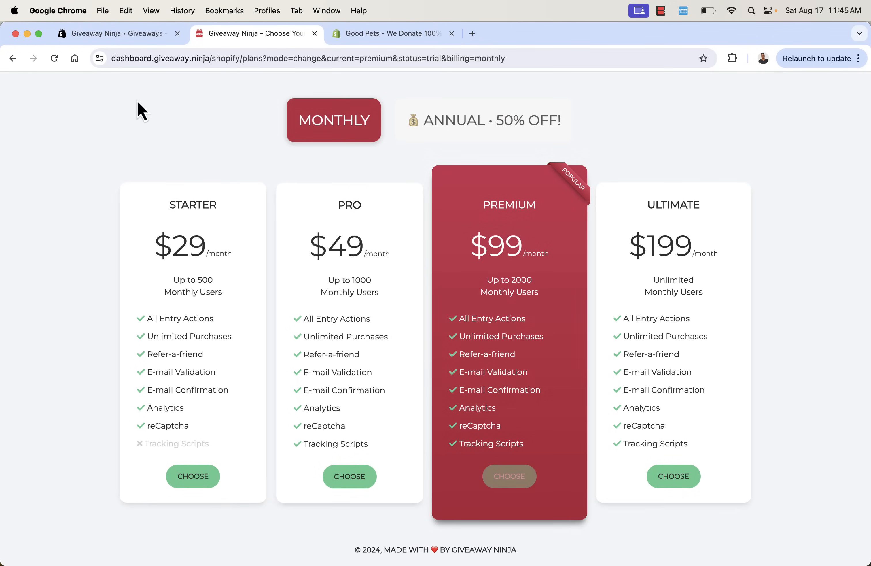
pyautogui.click(13, 59)
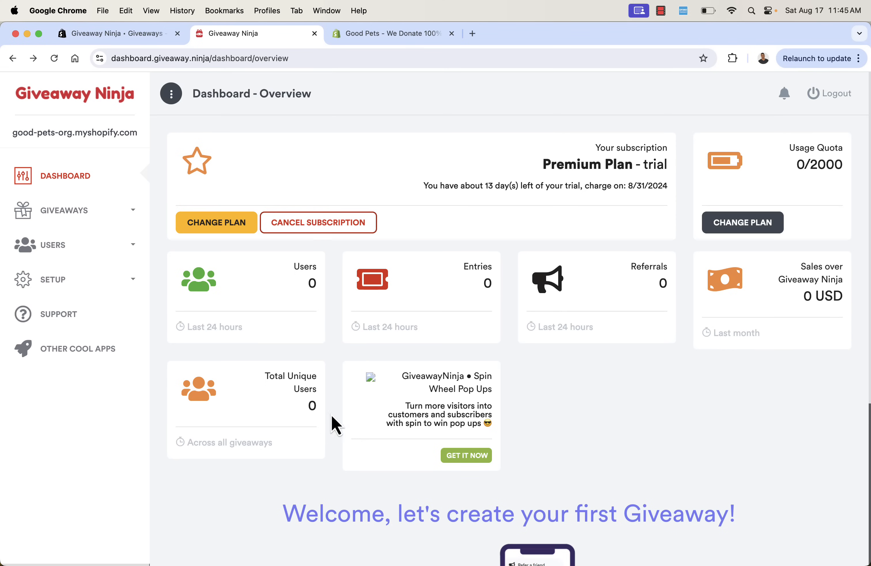
# Start the first giveaway from the GO! button in the dashboard's welcome section
pyautogui.scroll(-3, 286, 356)
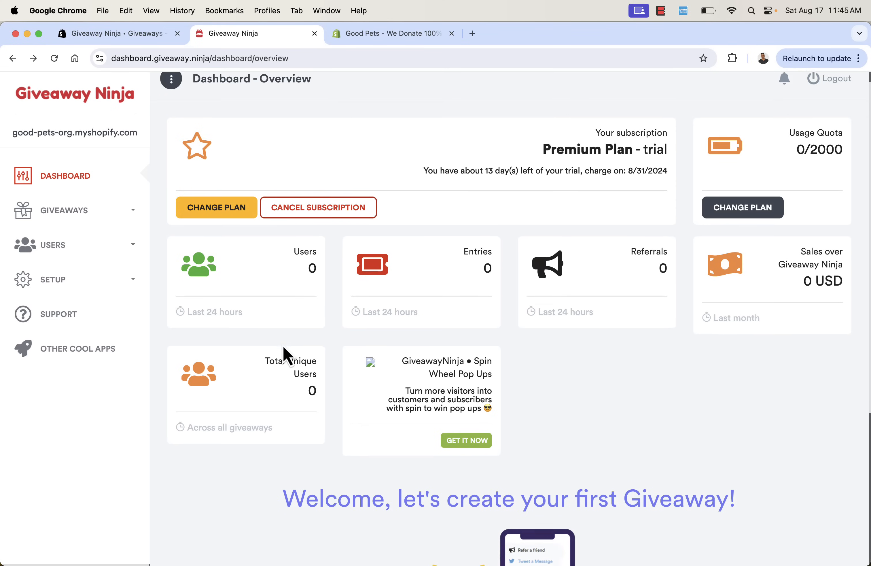
pyautogui.scroll(-3, 289, 356)
pyautogui.scroll(6, 288, 356)
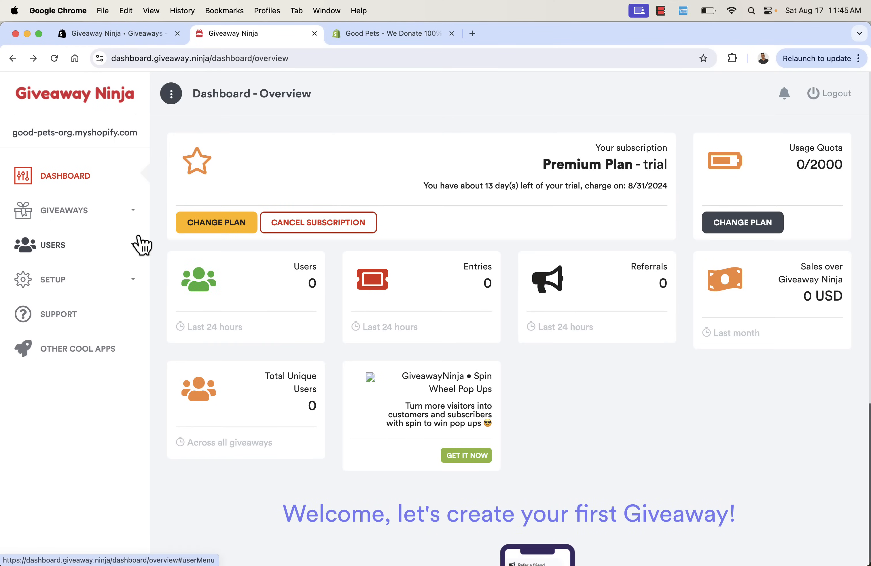
pyautogui.scroll(-2, 207, 336)
pyautogui.scroll(-5, 206, 336)
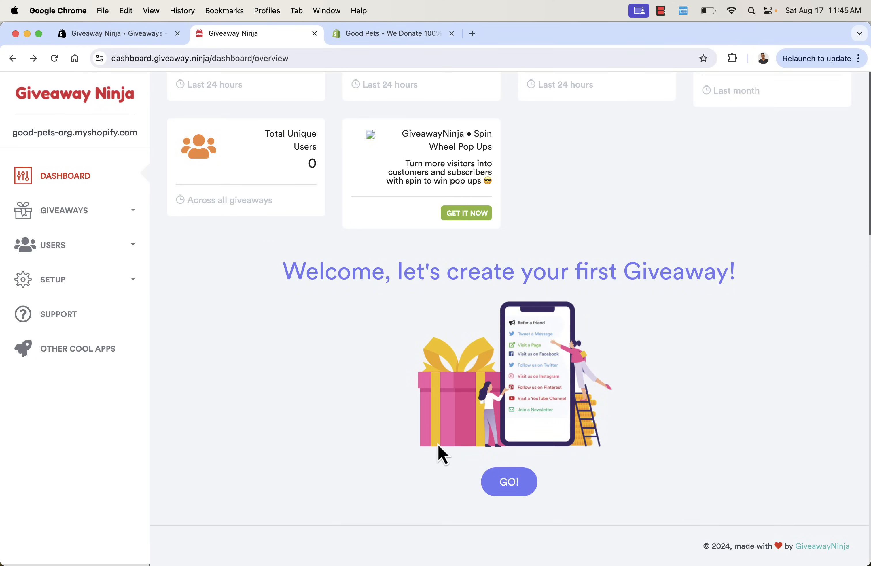
pyautogui.click(517, 488)
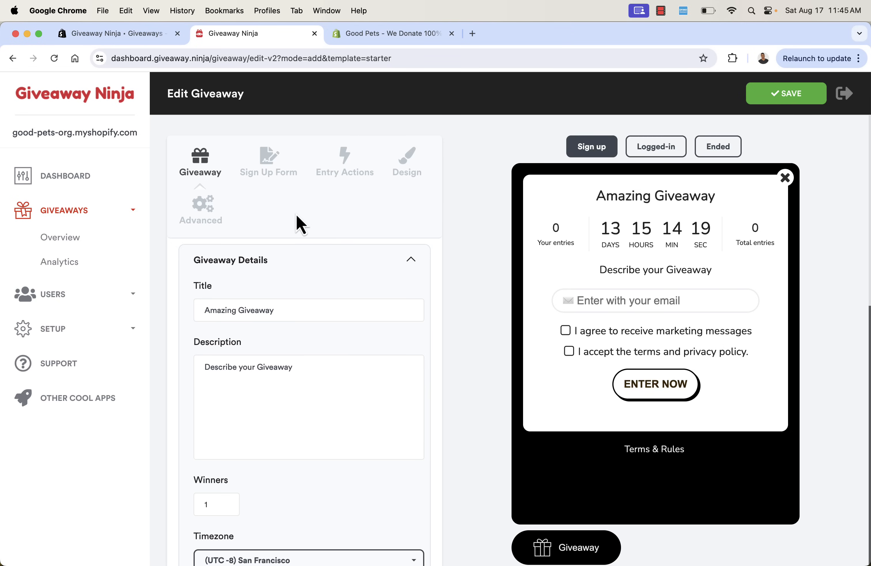
# Cycle the widget preview through the Logged-in, Ended and Sign up views
pyautogui.scroll(-3, 301, 225)
pyautogui.scroll(3, 301, 225)
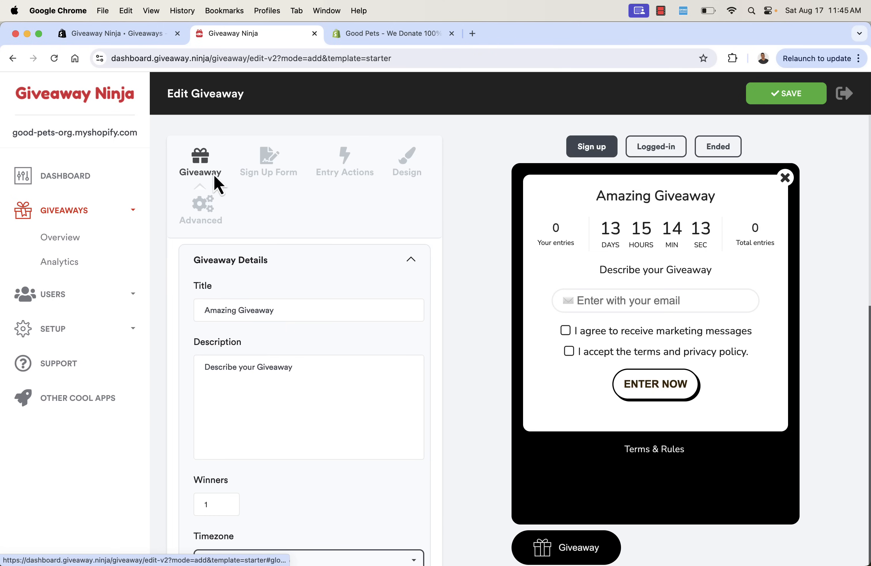
pyautogui.click(641, 155)
pyautogui.click(700, 155)
pyautogui.click(661, 153)
pyautogui.click(592, 153)
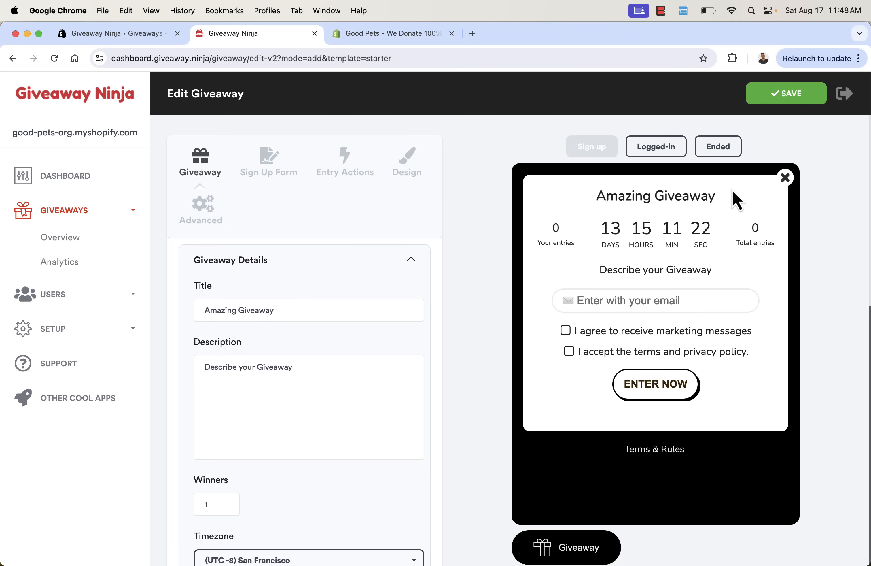
# Retitle the giveaway 'Video Test Giveaway' and append 'here put details' to the description
pyautogui.scroll(-3, 487, 265)
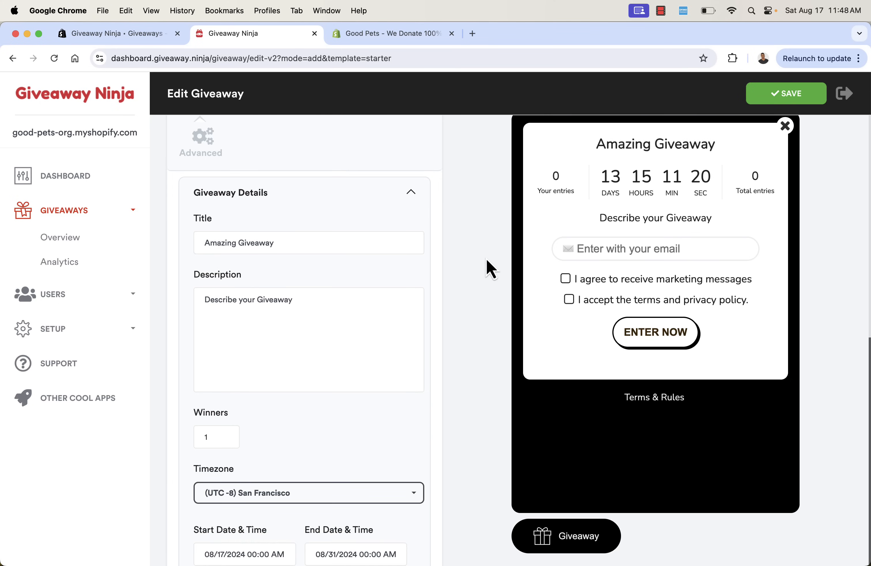
pyautogui.scroll(1, 459, 239)
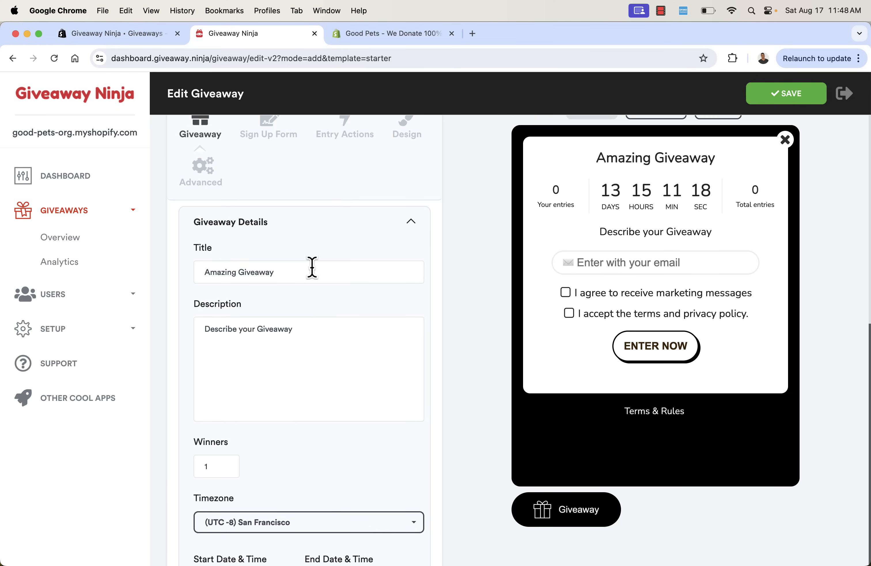
pyautogui.doubleClick(222, 272)
pyautogui.write('Video')
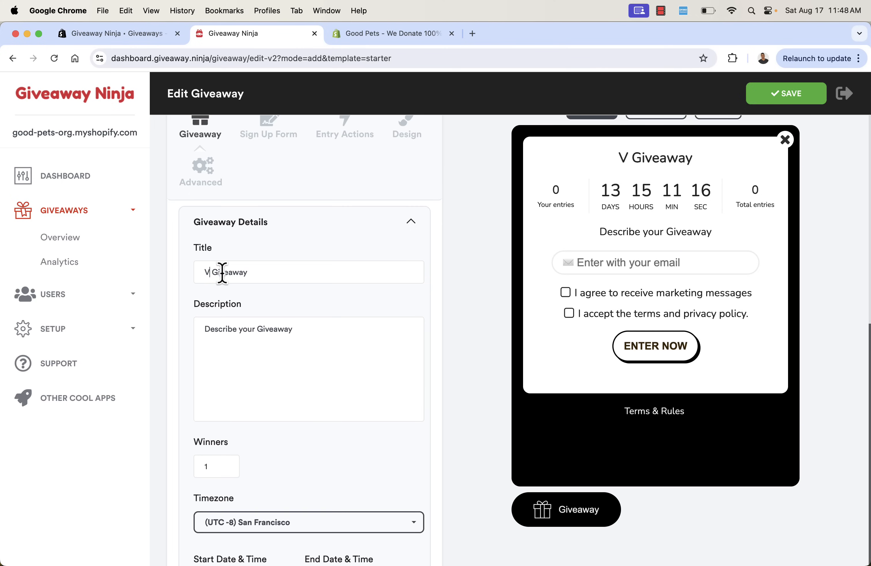
pyautogui.write(' Test')
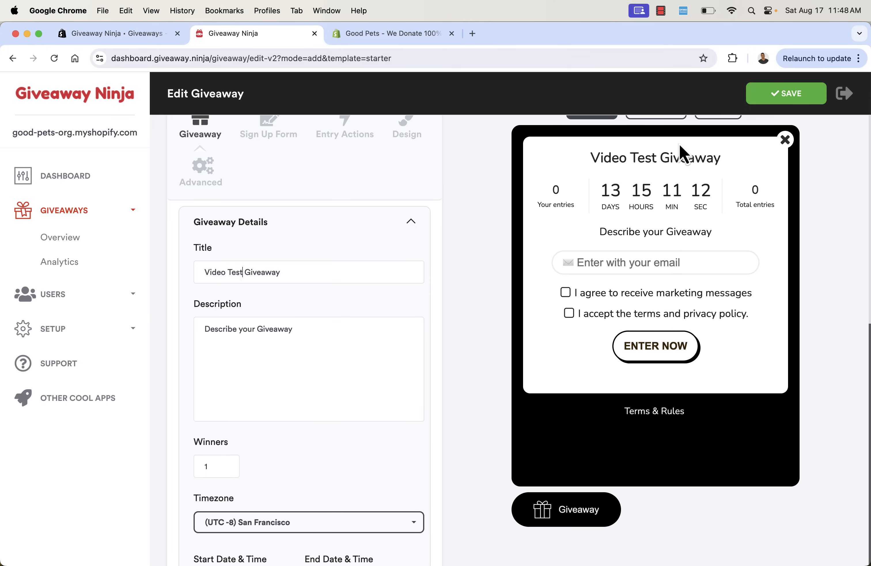
pyautogui.click(294, 337)
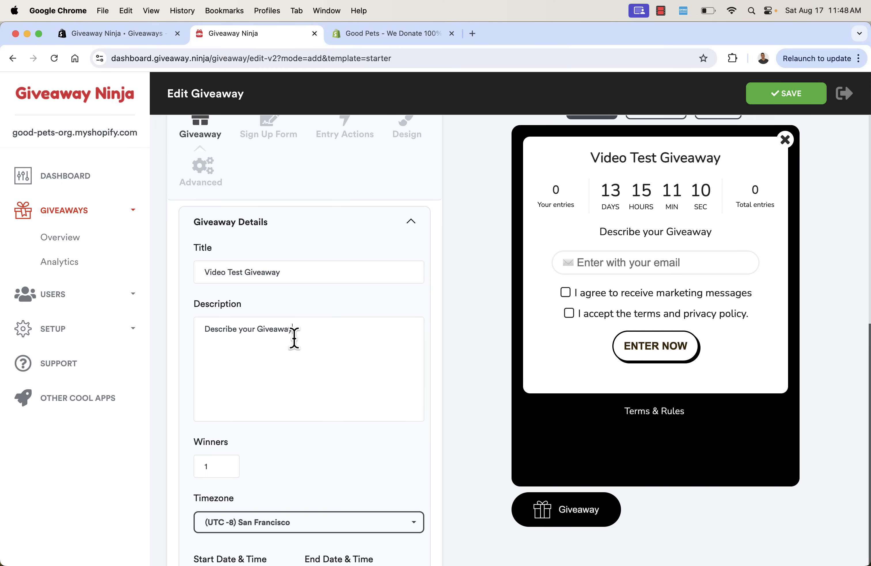
pyautogui.write('he')
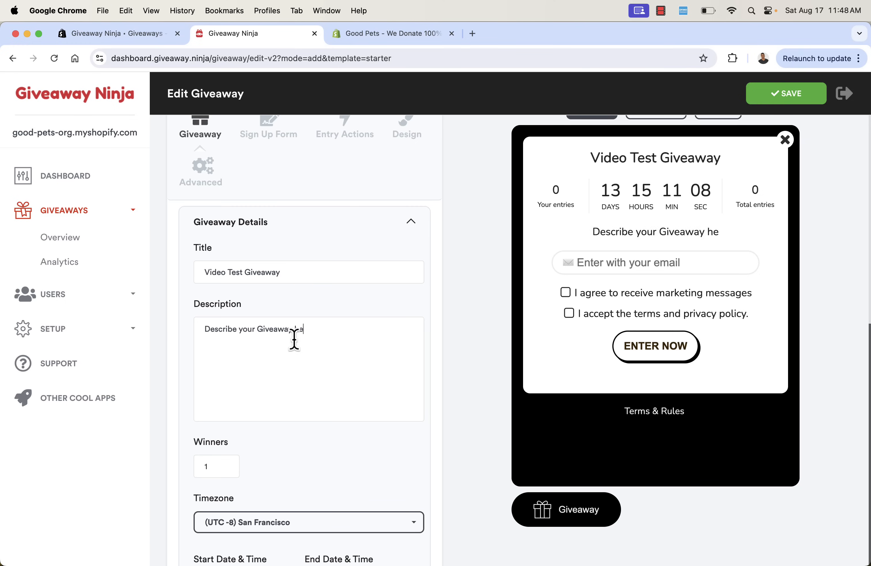
pyautogui.write('re put details')
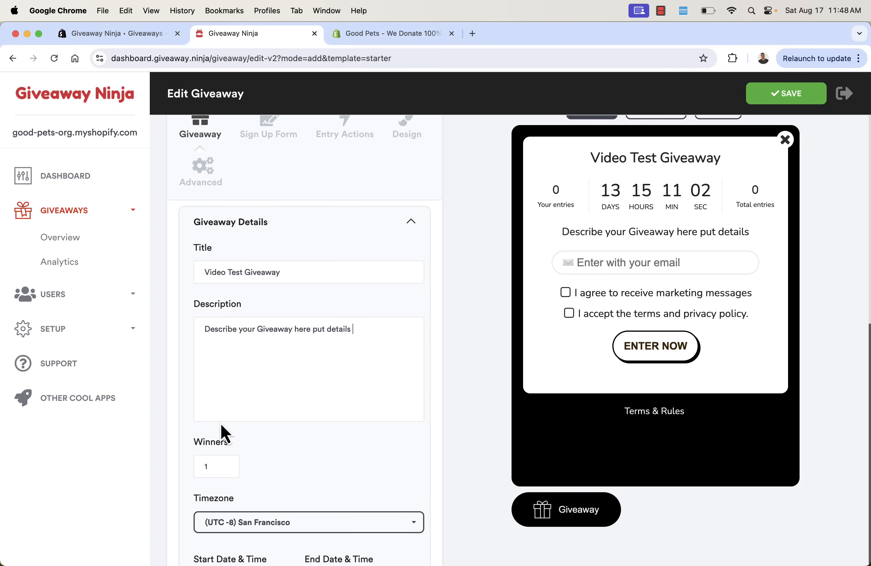
pyautogui.scroll(-3, 221, 425)
# Change the giveaway timezone from San Francisco to (UTC -5) New York
pyautogui.click(217, 394)
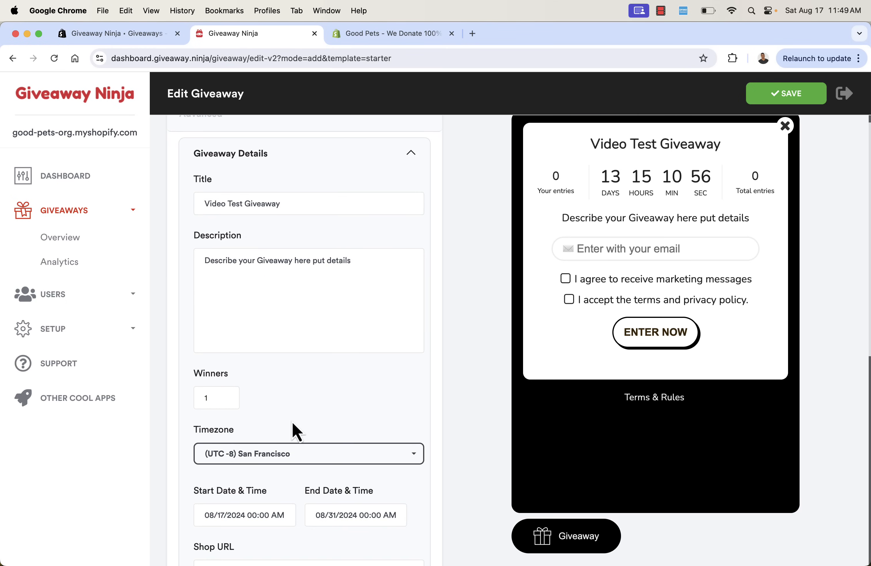
pyautogui.scroll(-3, 293, 426)
pyautogui.click(289, 387)
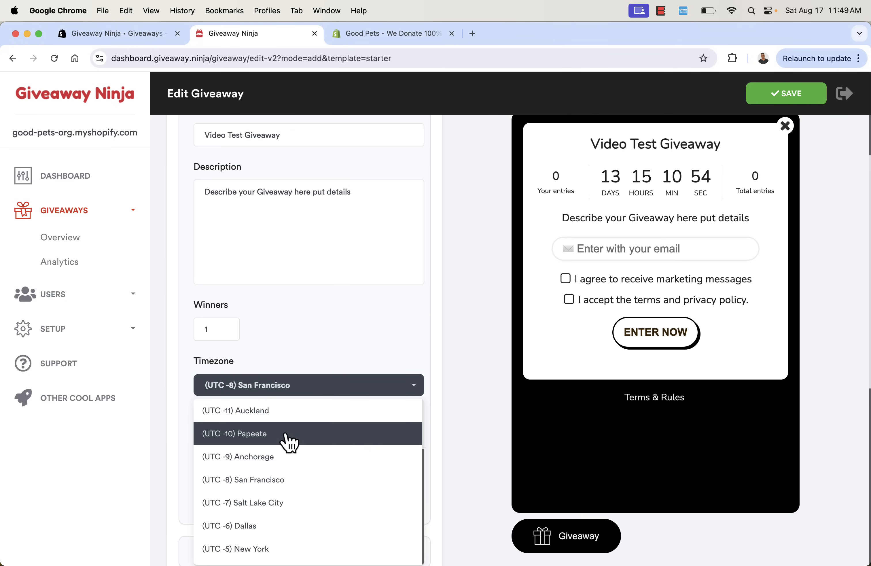
pyautogui.click(257, 548)
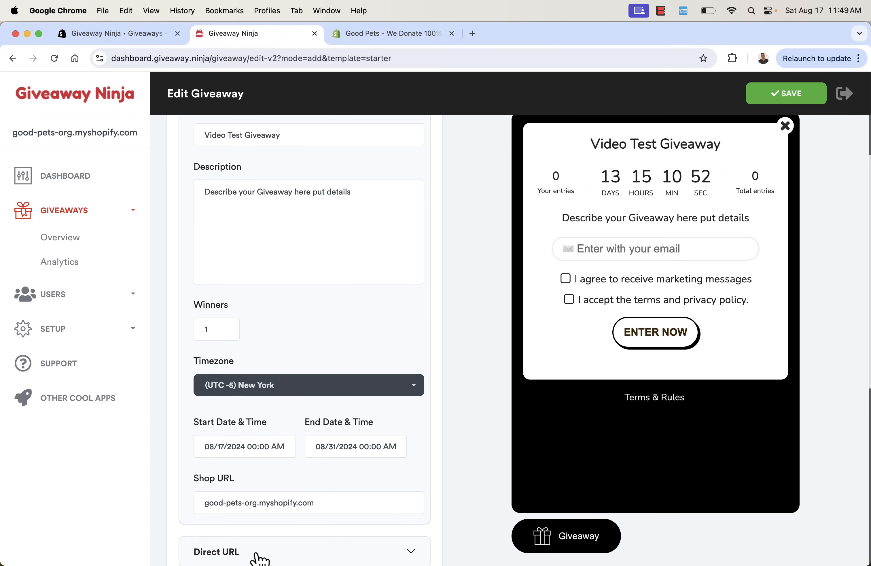
pyautogui.scroll(-2, 307, 347)
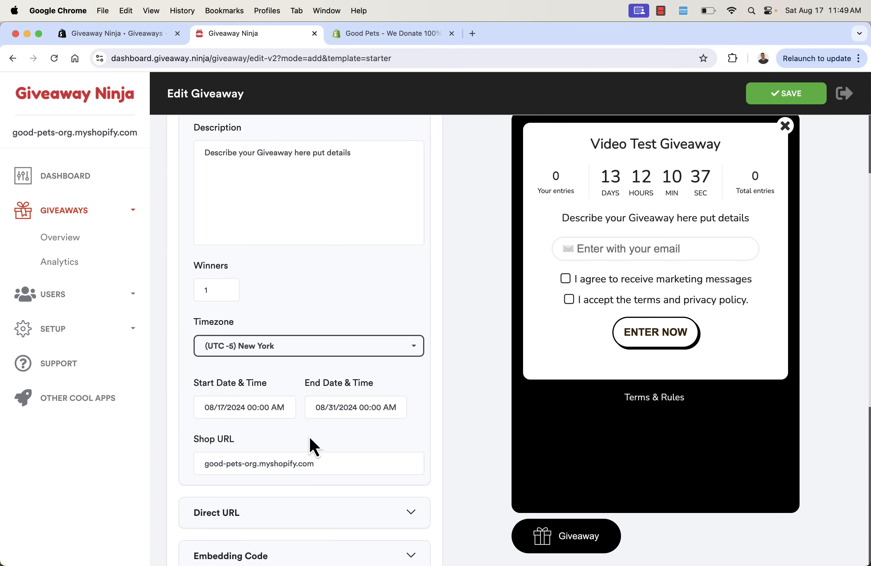
pyautogui.scroll(-2, 324, 408)
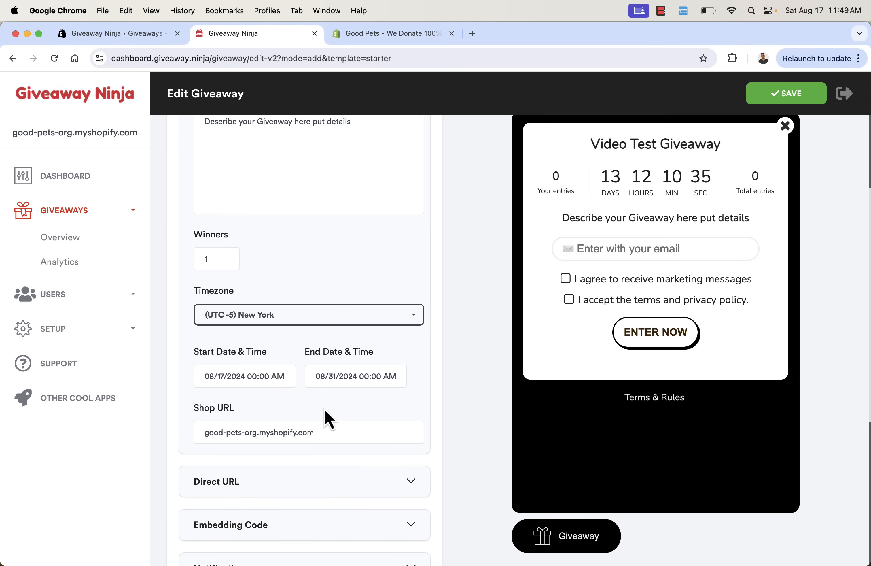
pyautogui.scroll(-3, 317, 392)
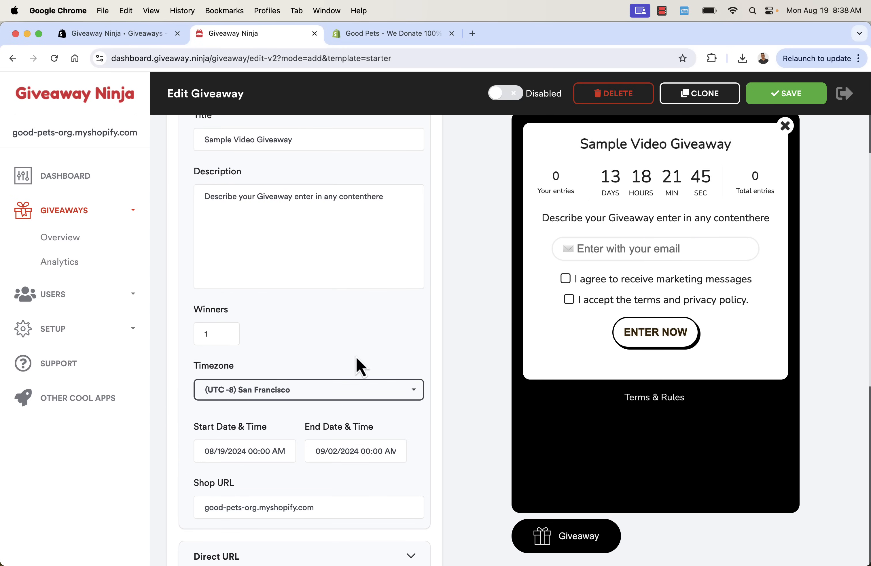
# Publish the giveaway on giveaway.ninja under the URL slug example-video-giveaway1
pyautogui.scroll(-8, 356, 364)
pyautogui.click(398, 283)
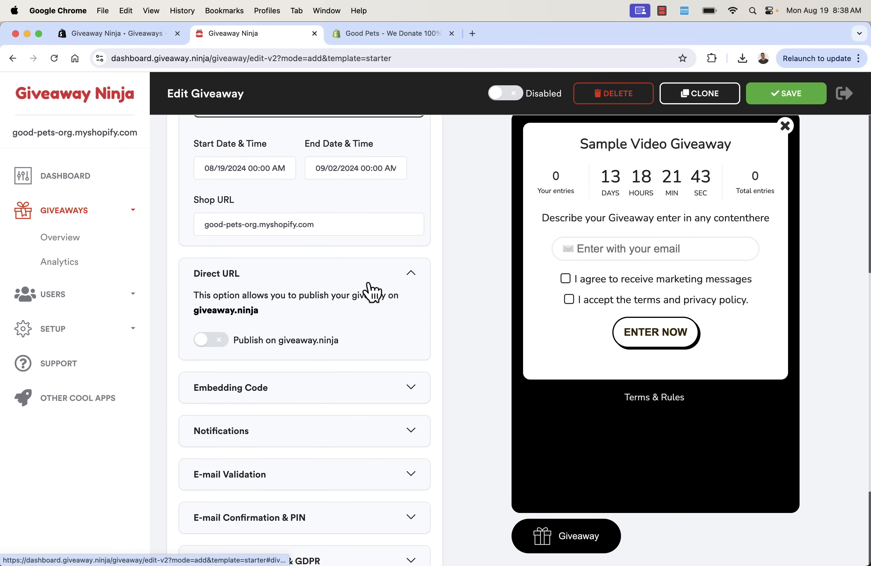
pyautogui.click(236, 340)
pyautogui.click(256, 383)
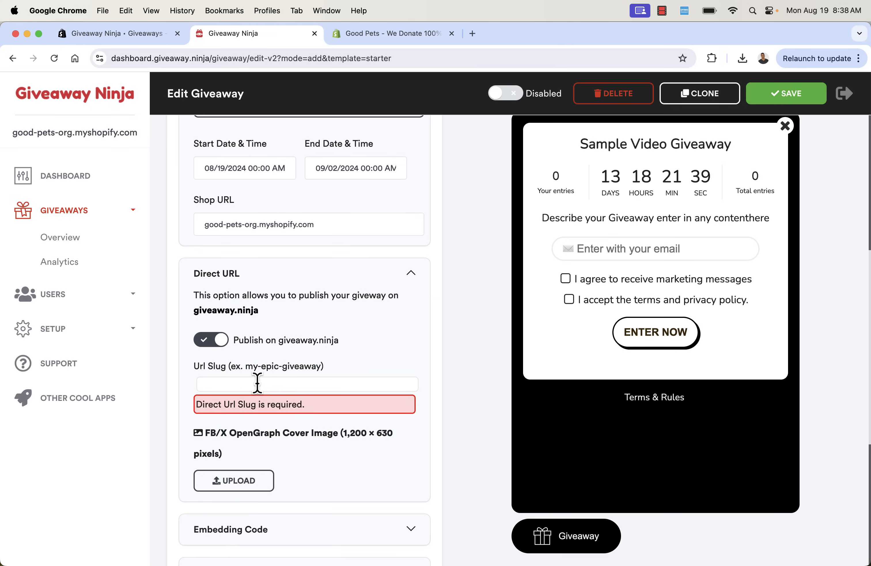
pyautogui.write('example-')
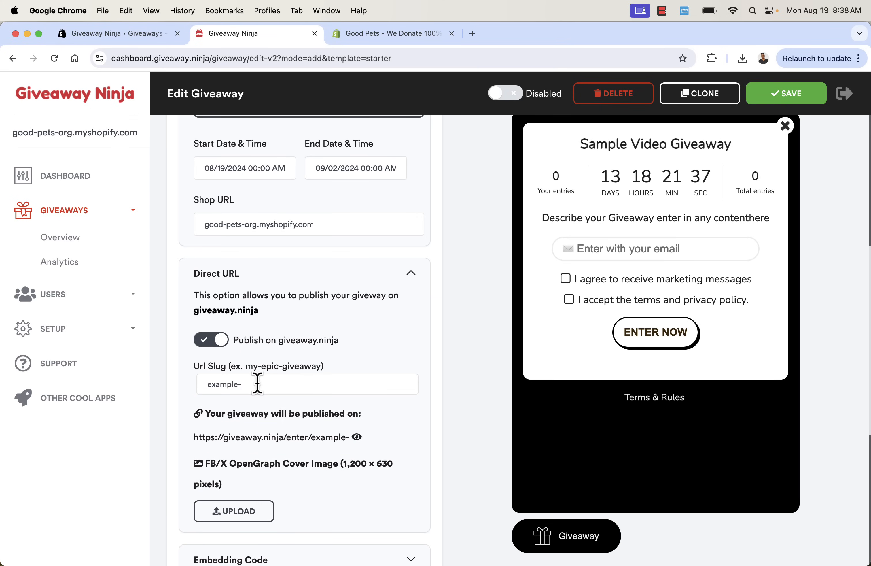
pyautogui.write('video-giveaway1')
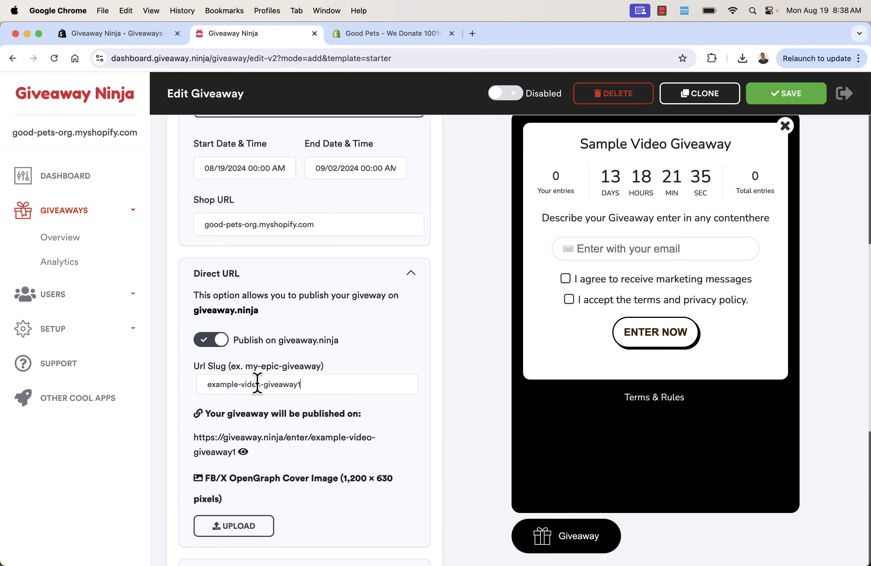
pyautogui.scroll(-6, 408, 364)
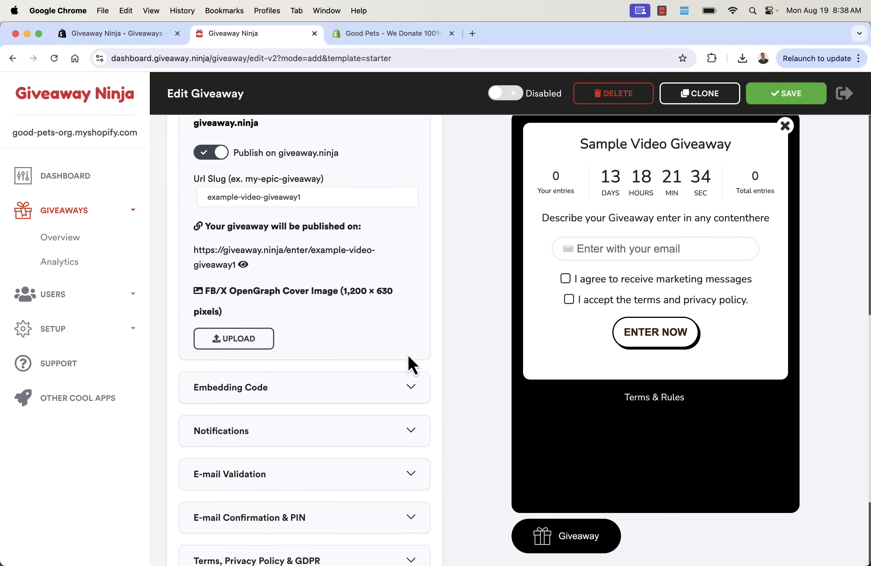
# Reveal the Embedding Code script and select all of it
pyautogui.click(410, 361)
pyautogui.scroll(-2, 410, 364)
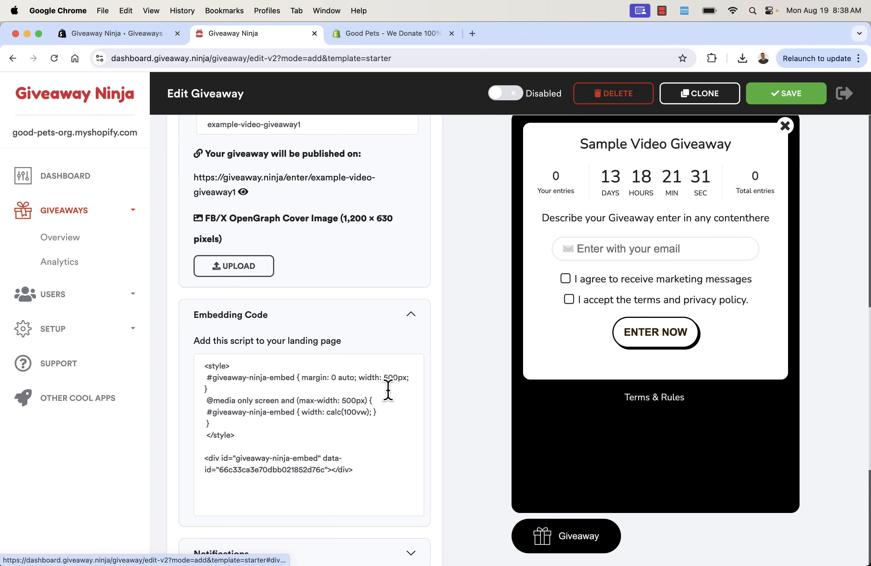
pyautogui.click(351, 485)
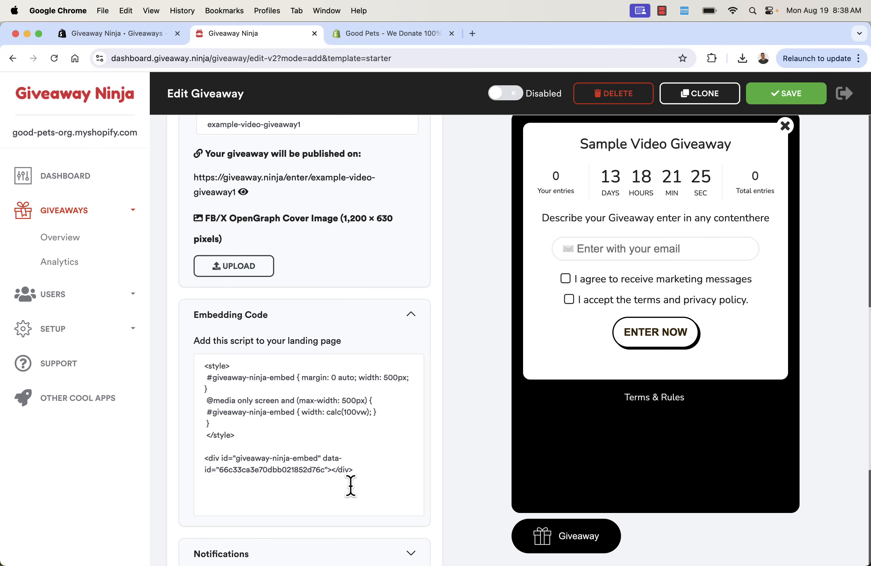
pyautogui.press('super+a')
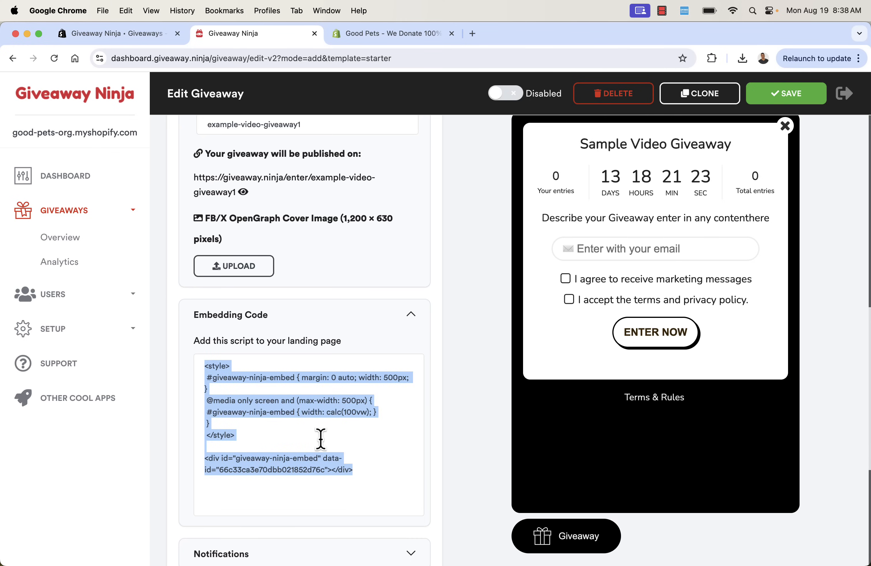
pyautogui.click(453, 444)
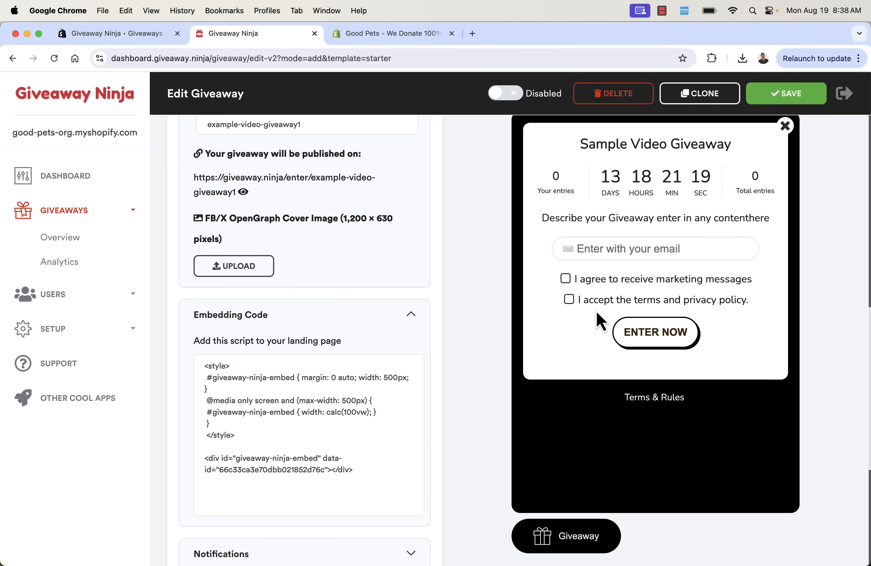
# Toggle sign-up e-mail validation on and back off, then expand E-mail Confirmation & PIN
pyautogui.scroll(-6, 446, 344)
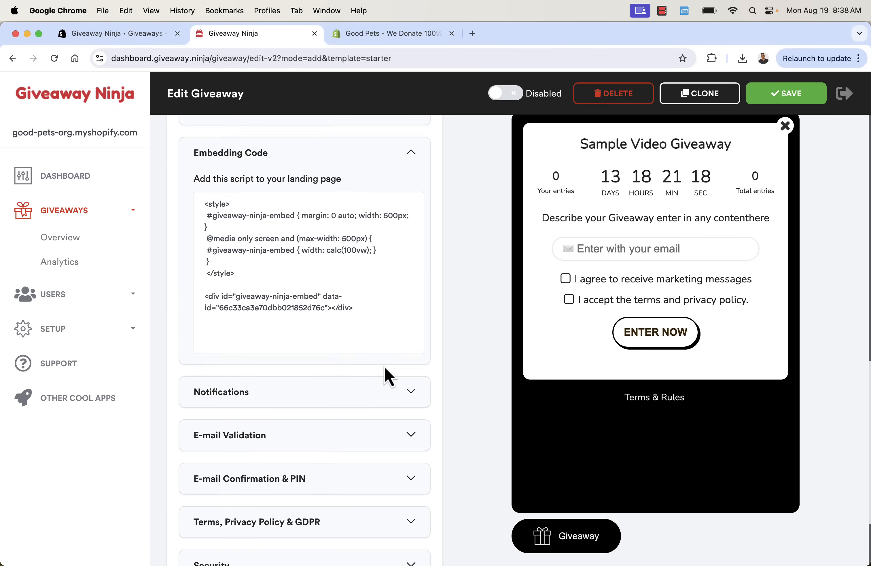
pyautogui.click(411, 332)
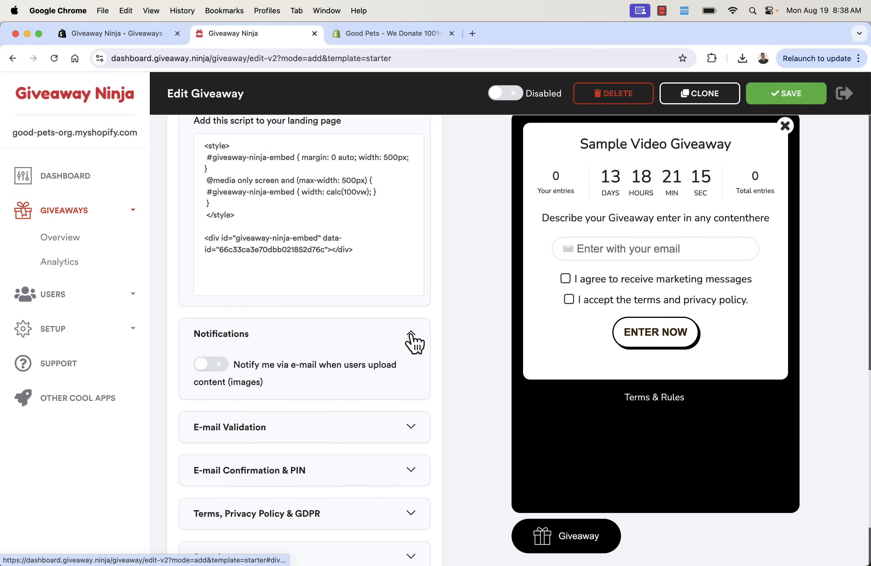
pyautogui.click(412, 334)
pyautogui.click(412, 376)
pyautogui.scroll(-2, 414, 378)
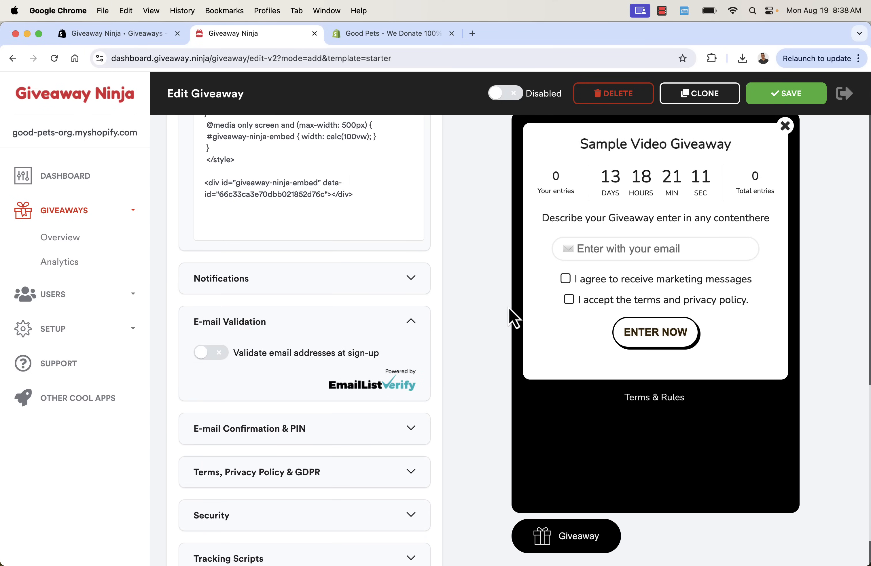
pyautogui.click(224, 364)
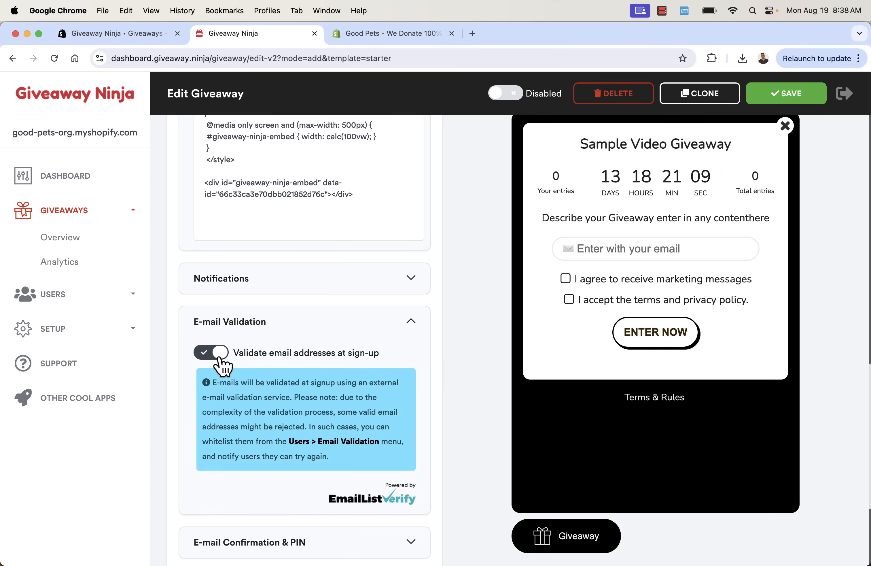
pyautogui.click(222, 363)
pyautogui.click(413, 325)
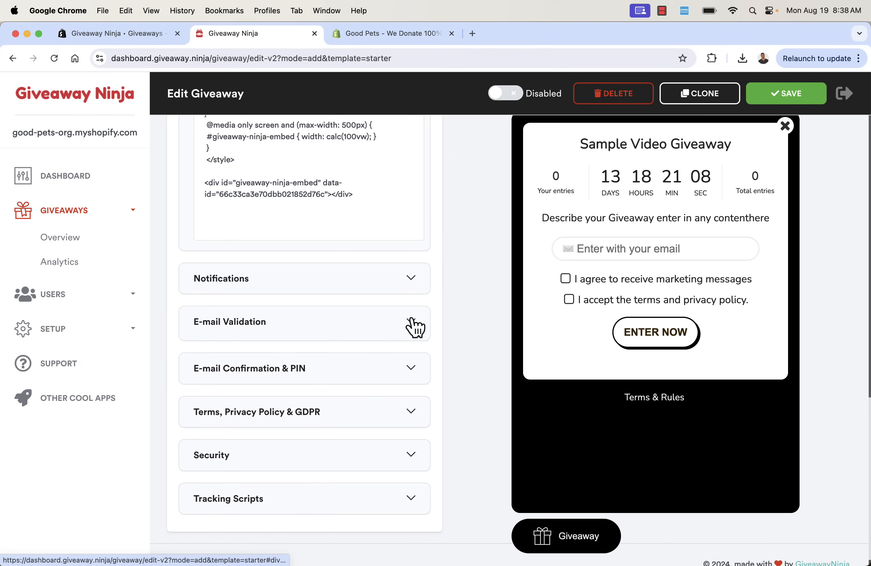
pyautogui.click(397, 374)
pyautogui.scroll(-3, 397, 375)
pyautogui.scroll(-3, 392, 366)
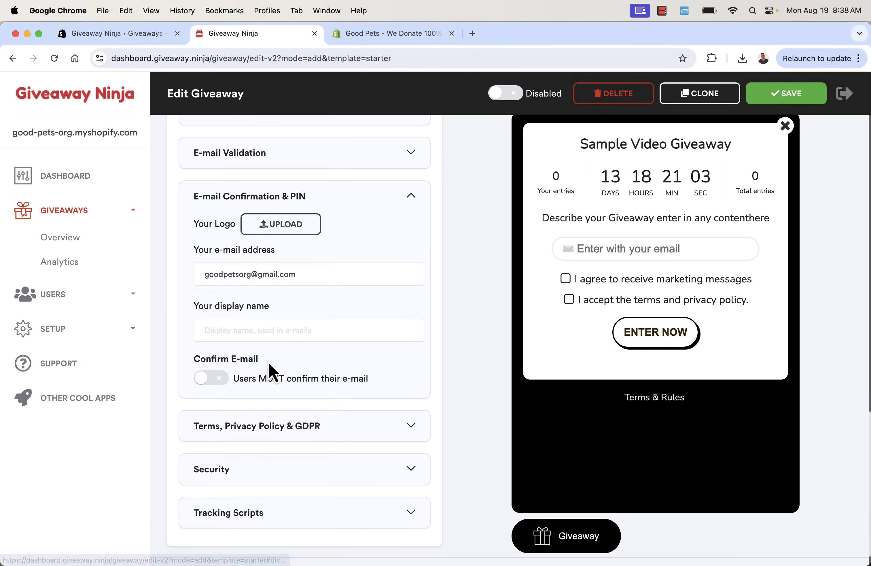
# Add 'fill this out' after 'No Purchase Necessary' in the Terms & Rules
pyautogui.click(409, 202)
pyautogui.click(381, 395)
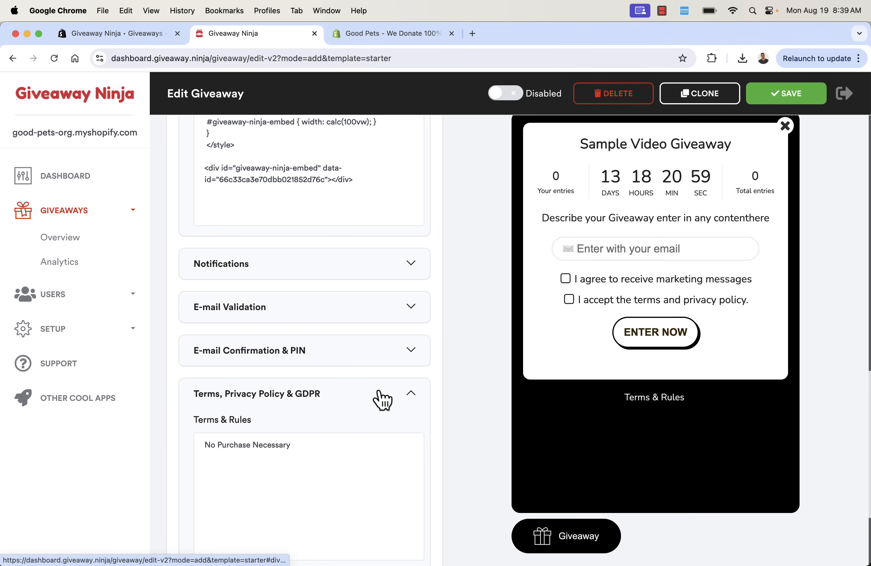
pyautogui.scroll(-5, 382, 400)
pyautogui.click(371, 313)
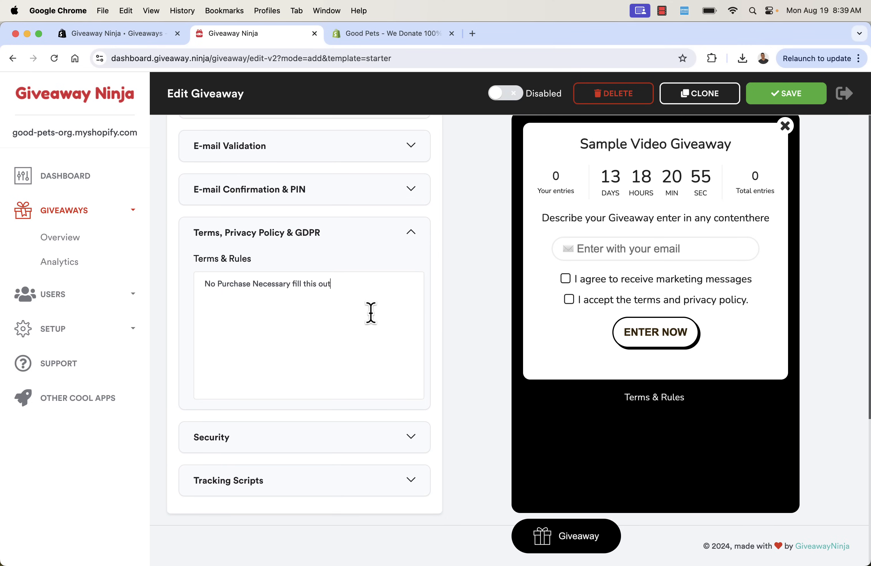
# Enable the Security limit of max 3 sign-ups from the same IP address
pyautogui.click(394, 446)
pyautogui.scroll(-4, 406, 410)
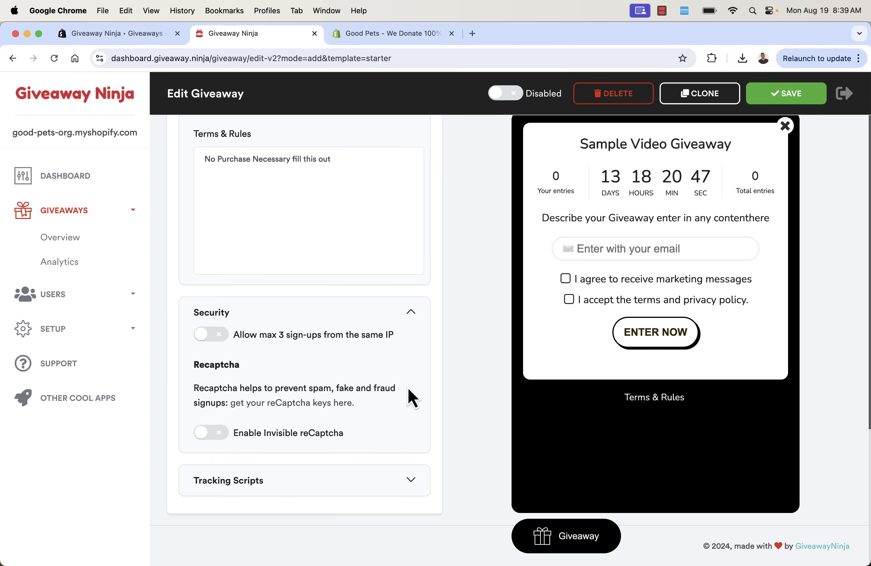
pyautogui.click(200, 335)
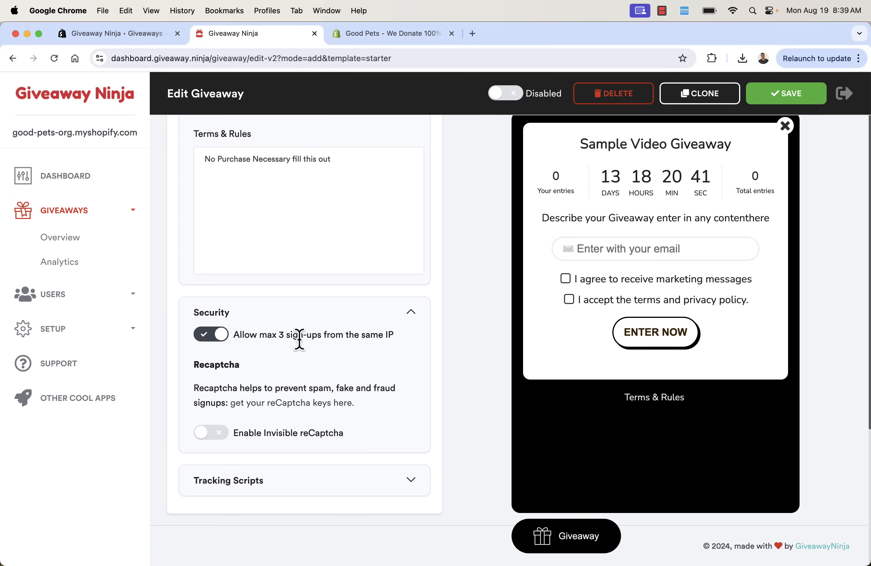
pyautogui.click(410, 316)
pyautogui.click(401, 484)
pyautogui.scroll(-5, 402, 438)
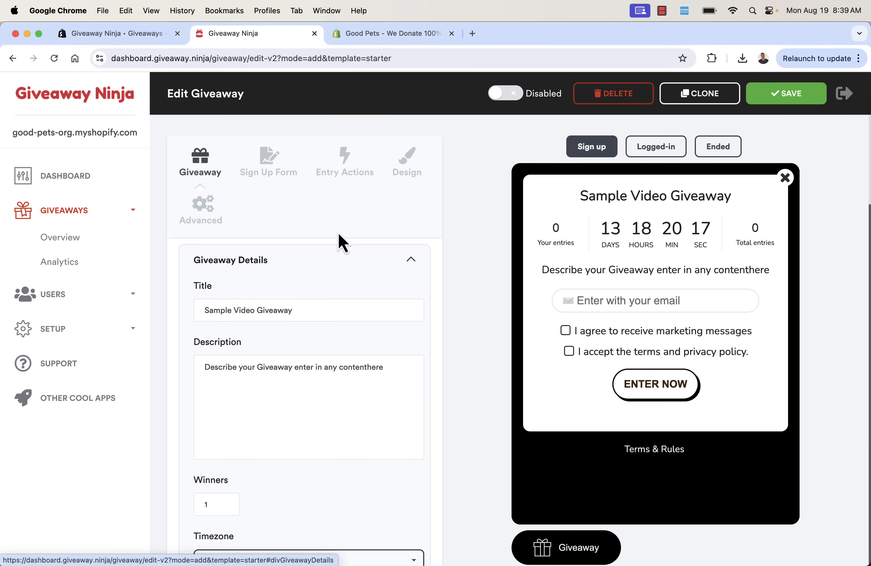
# In Sign Up Form settings, set the header to 'ENTER OUR AMAZING GIVEAWAY!' and the email label to 'email address'
pyautogui.click(278, 178)
pyautogui.scroll(-2, 288, 260)
pyautogui.click(283, 248)
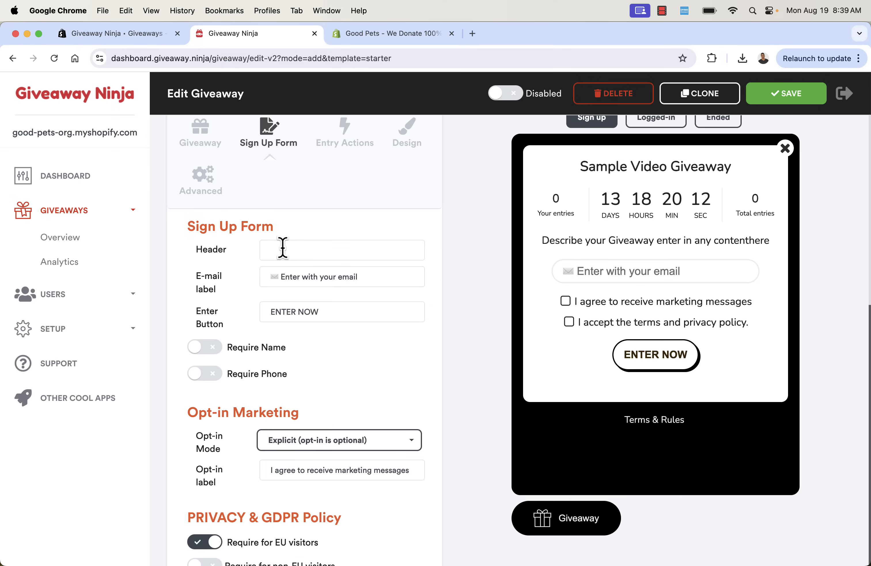
pyautogui.write('Header')
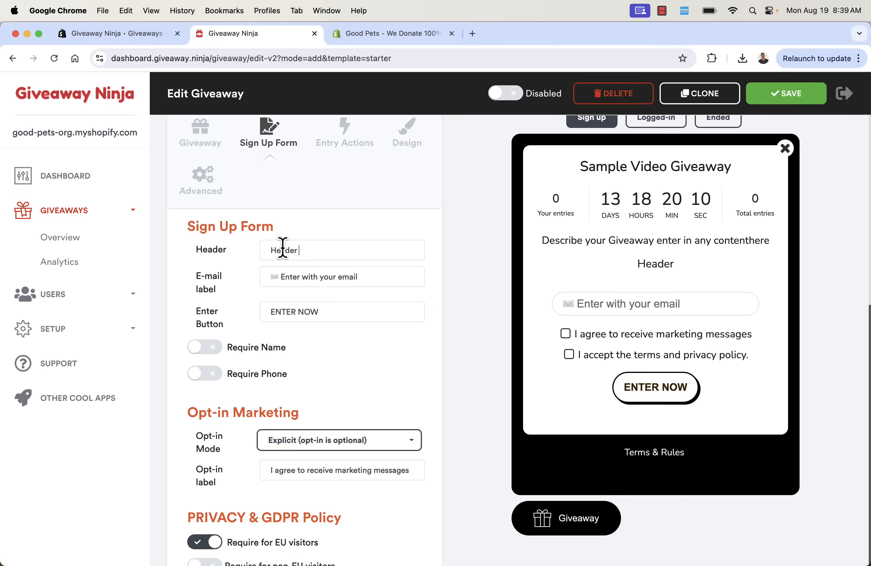
pyautogui.press('BackSpace')
pyautogui.press('BackSpace')
pyautogui.press('BackSpace')
pyautogui.press('BackSpace')
pyautogui.press('BackSpace')
pyautogui.press('BackSpace')
pyautogui.write('ENTER OUR AMAING')
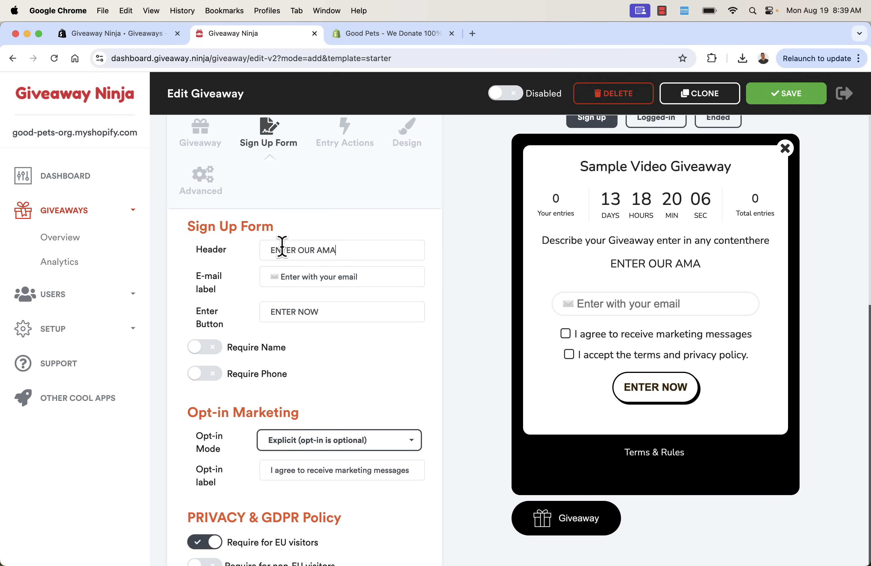
pyautogui.press('BackSpace')
pyautogui.press('BackSpace')
pyautogui.press('BackSpace')
pyautogui.press('BackSpace')
pyautogui.write('ZING GI')
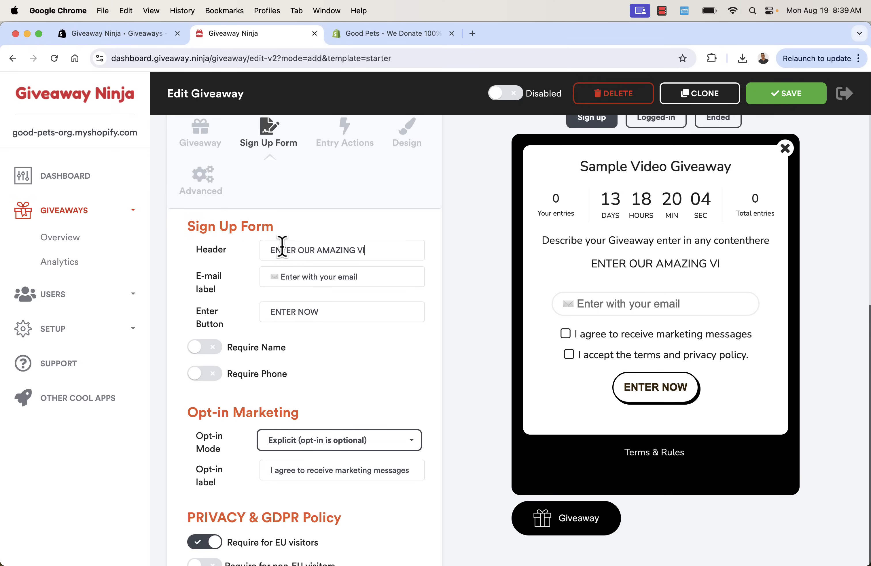
pyautogui.write('VEAWAY!')
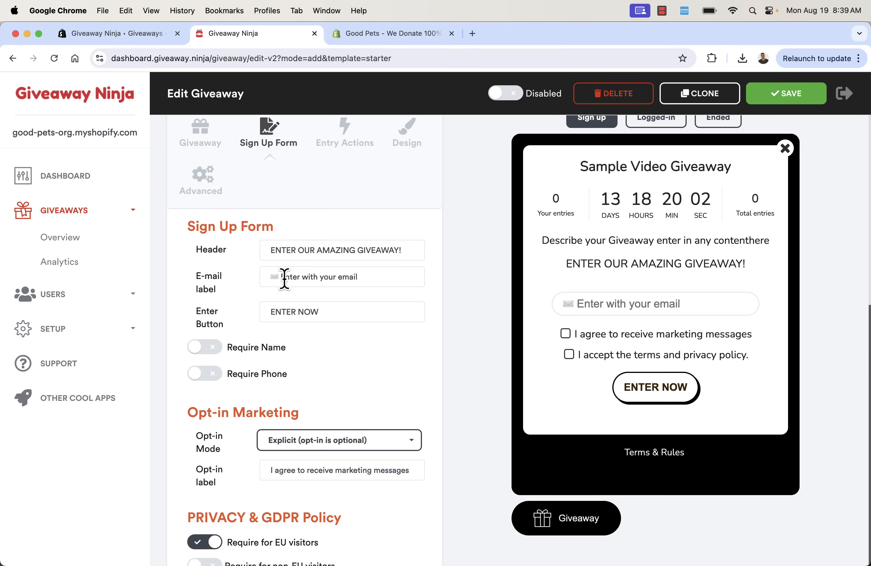
pyautogui.doubleClick(362, 279)
pyautogui.write('email address')
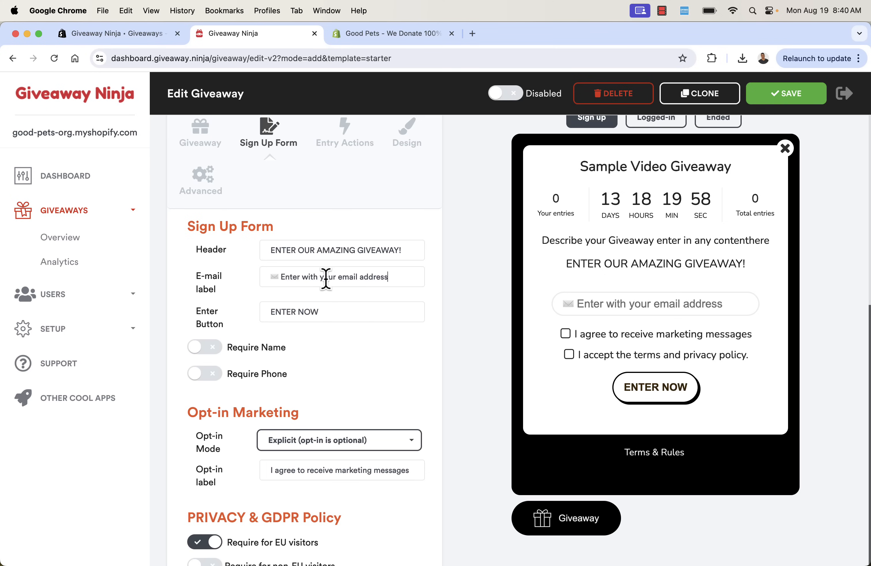
# Change the entry button text to 'ENTER NOW' and turn on Require Name and Require Phone
pyautogui.tripleClick(301, 312)
pyautogui.write('SUBMIT NOW')
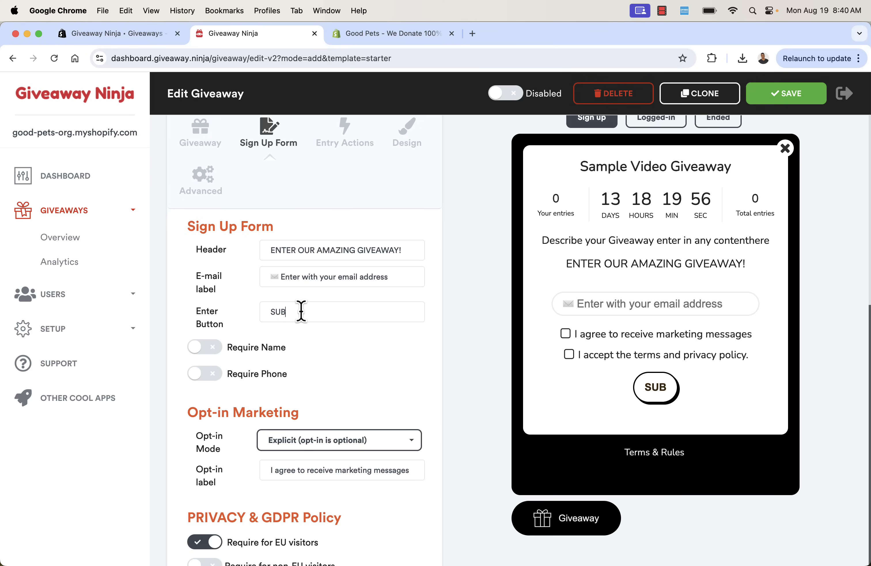
pyautogui.press('super+a')
pyautogui.write('E')
pyautogui.press('BackSpace')
pyautogui.write('GOOD LCUK!')
pyautogui.press('BackSpace')
pyautogui.press('BackSpace')
pyautogui.press('BackSpace')
pyautogui.press('BackSpace')
pyautogui.write('UCK!')
pyautogui.press('BackSpace')
pyautogui.press('BackSpace')
pyautogui.press('super+a')
pyautogui.write('ENTER NOW')
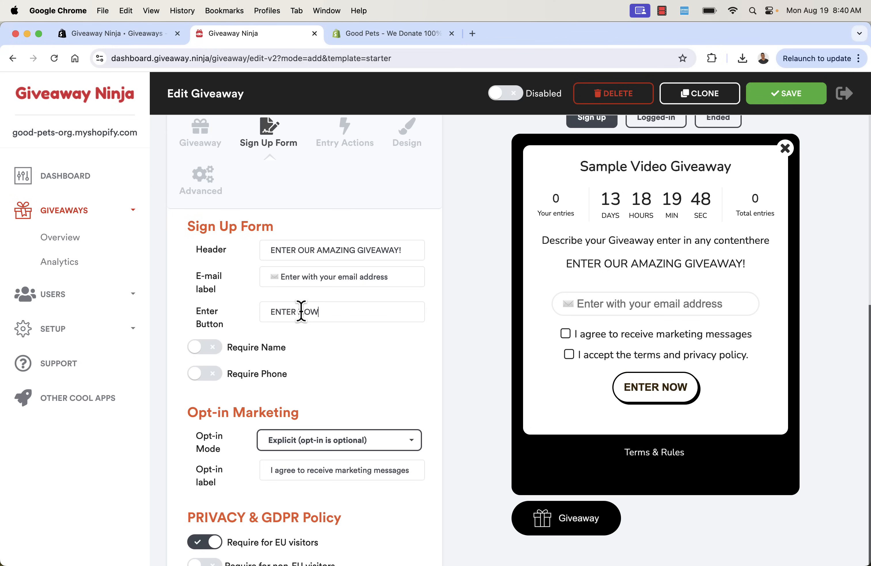
pyautogui.click(203, 347)
pyautogui.click(204, 373)
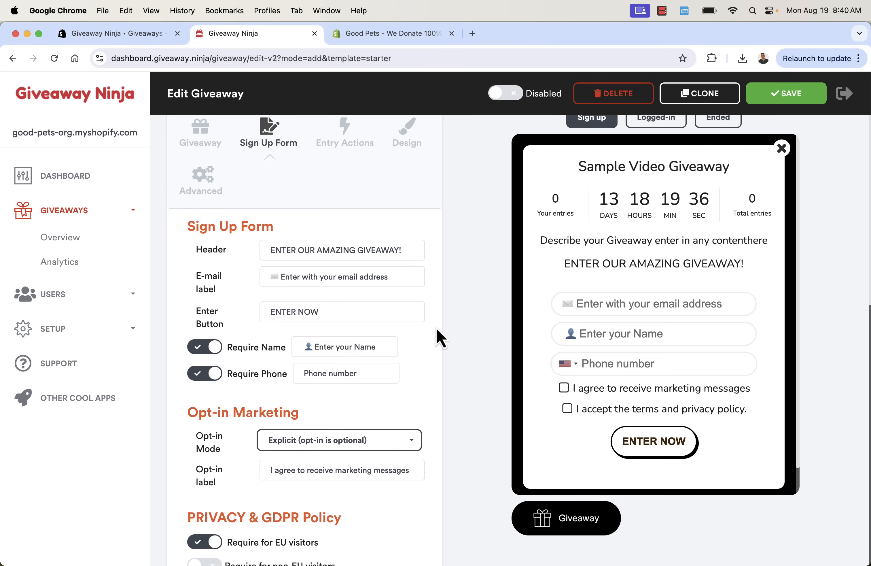
# Turn off Require Phone and keep Opt-in Mode on Explicit after trying Automatic
pyautogui.scroll(-3, 364, 404)
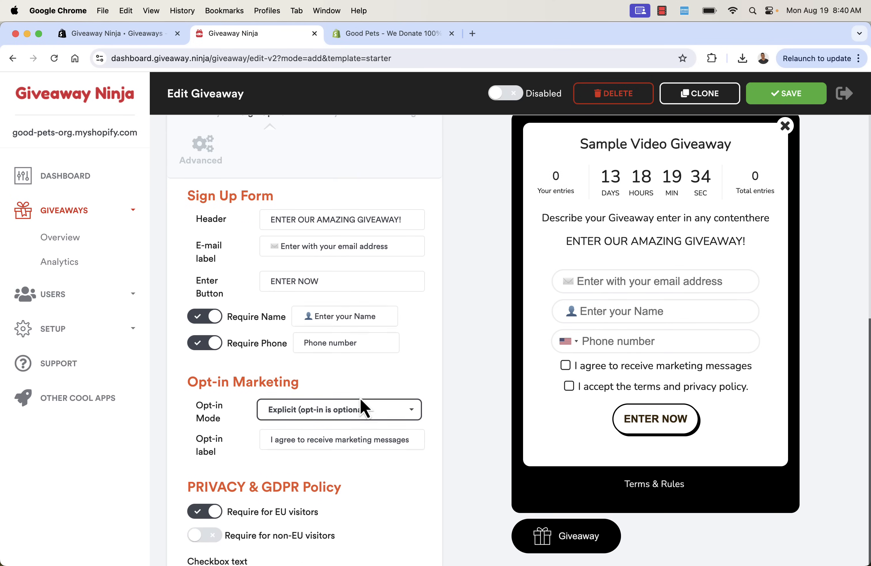
pyautogui.scroll(-1, 361, 398)
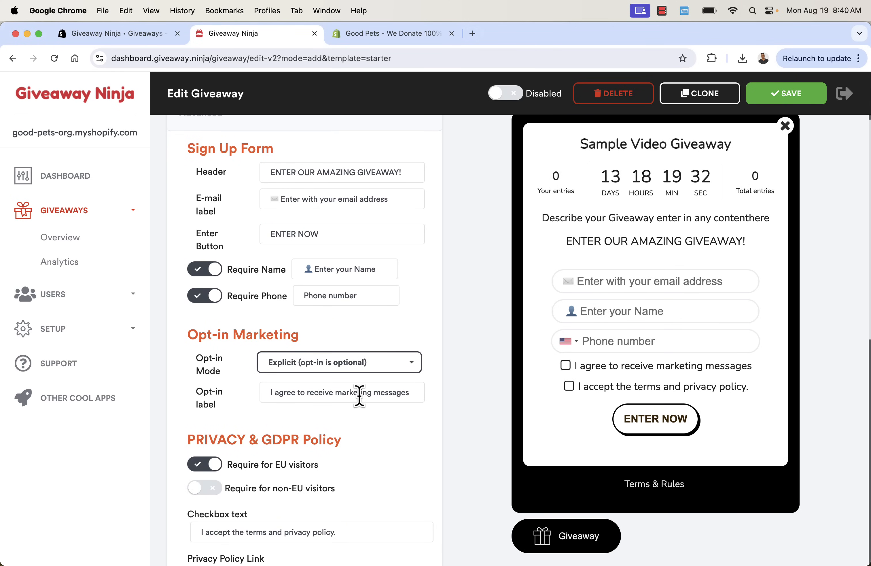
pyautogui.click(221, 298)
pyautogui.click(297, 364)
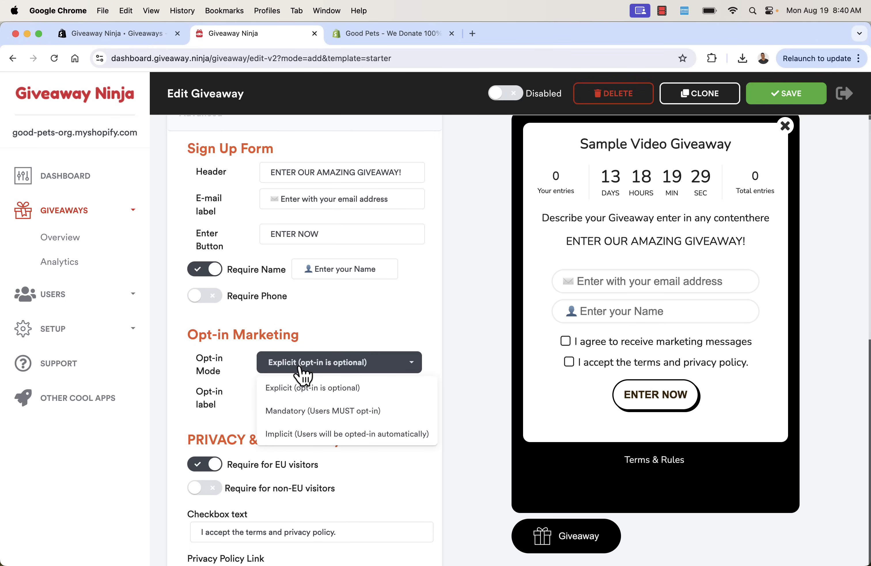
pyautogui.click(304, 439)
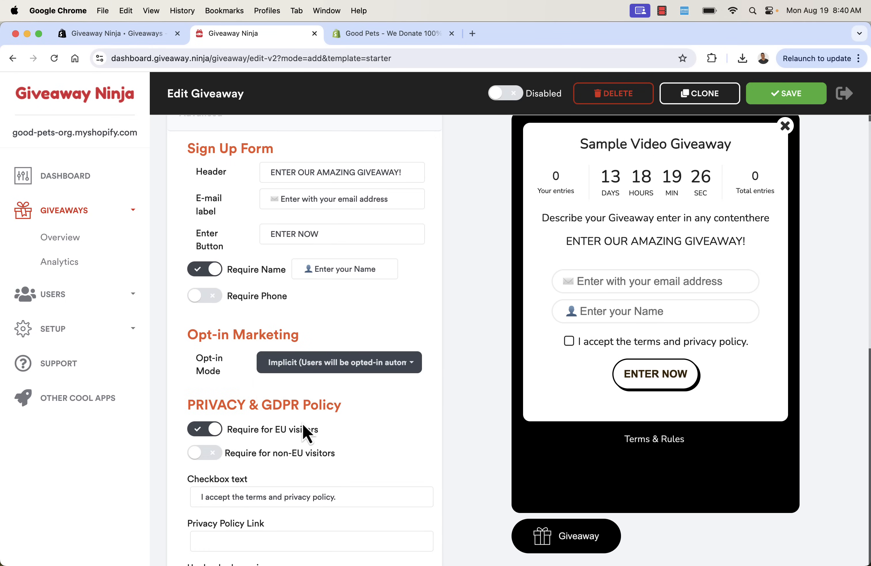
pyautogui.click(328, 365)
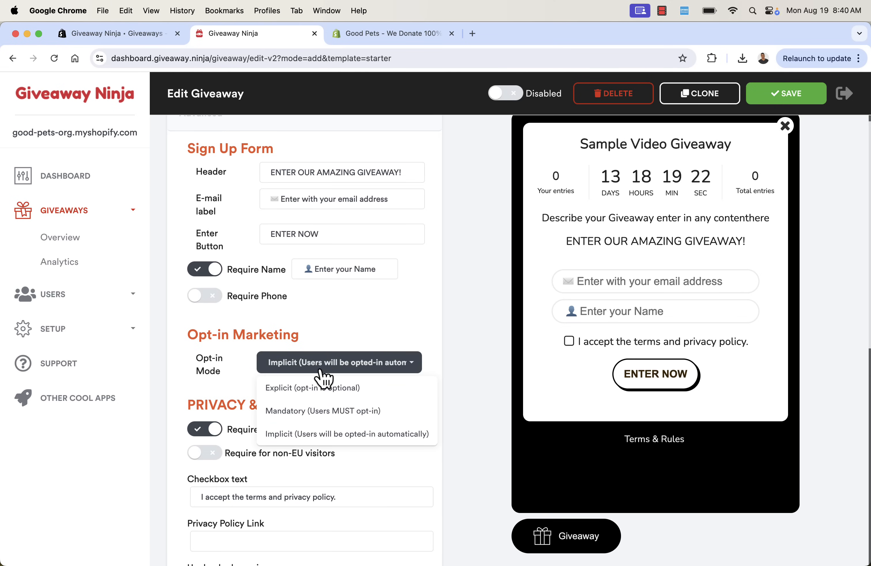
pyautogui.click(310, 389)
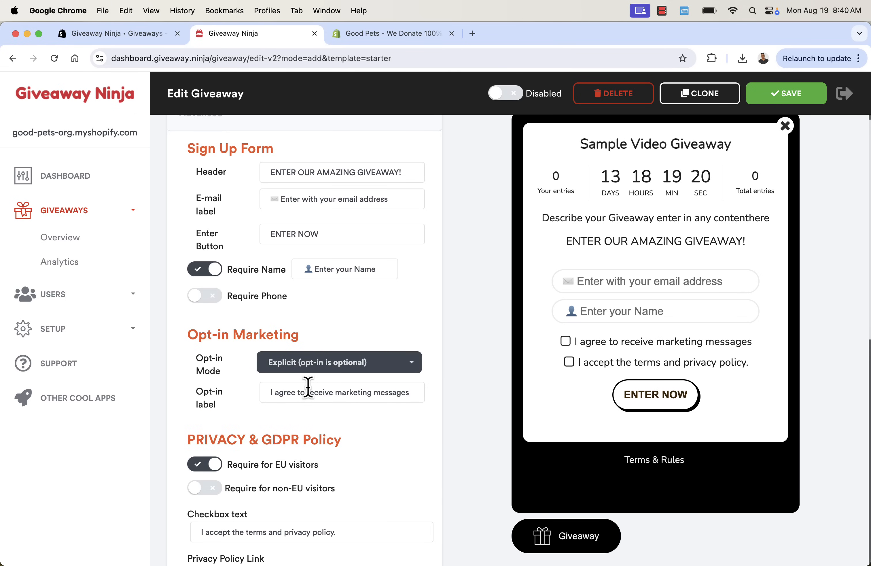
pyautogui.tripleClick(309, 387)
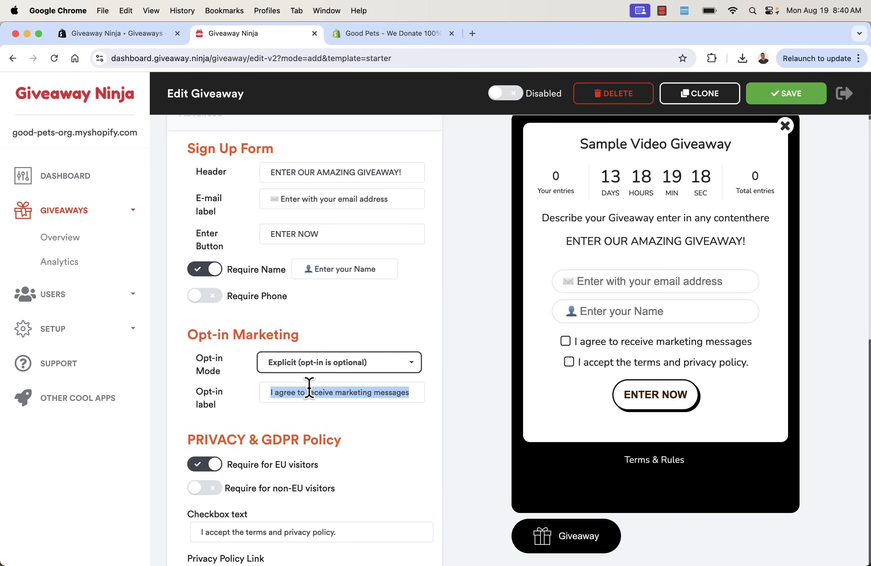
pyautogui.click(309, 387)
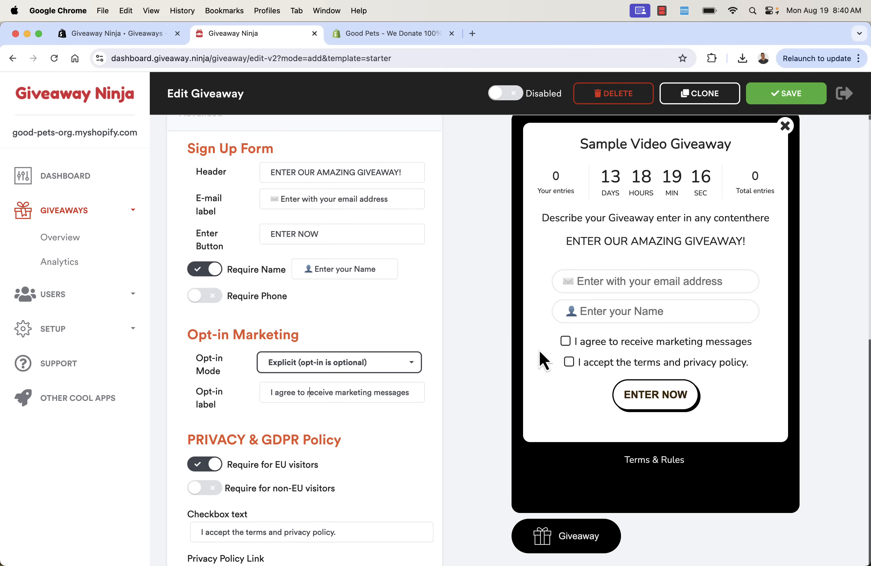
# Test the GDPR consent toggles, leaving consent required for EU visitors only, then review the form
pyautogui.scroll(-5, 430, 412)
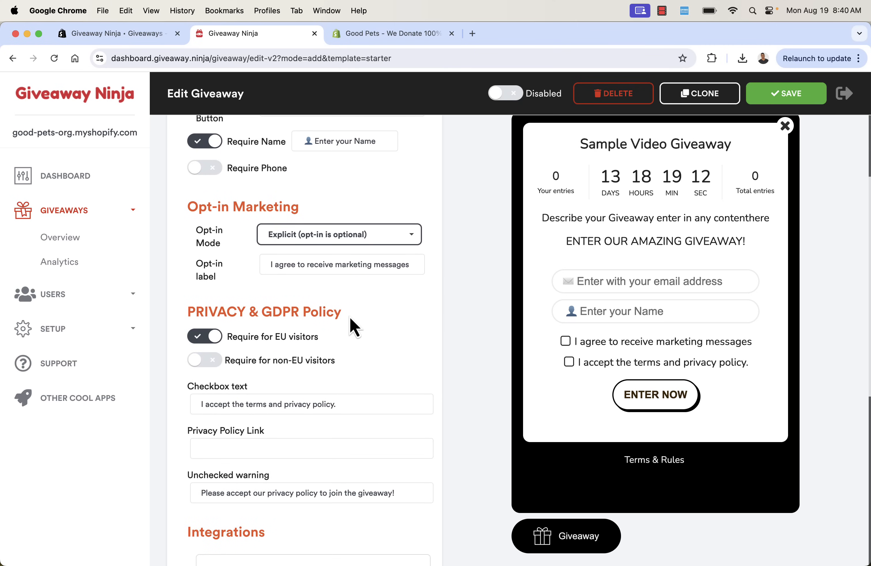
pyautogui.click(209, 337)
pyautogui.click(208, 338)
pyautogui.scroll(-2, 254, 344)
pyautogui.scroll(-1, 254, 343)
pyautogui.tripleClick(259, 335)
pyautogui.click(366, 301)
pyautogui.click(213, 299)
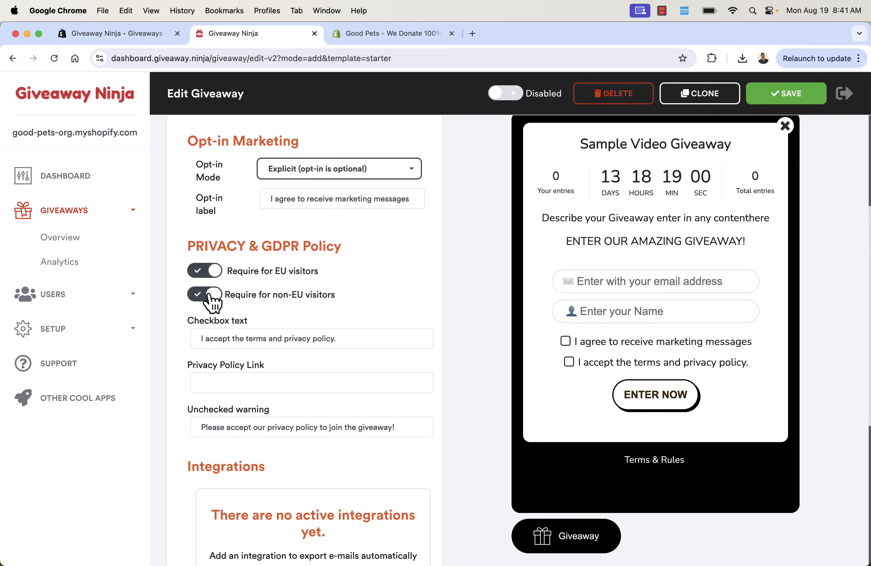
pyautogui.click(212, 300)
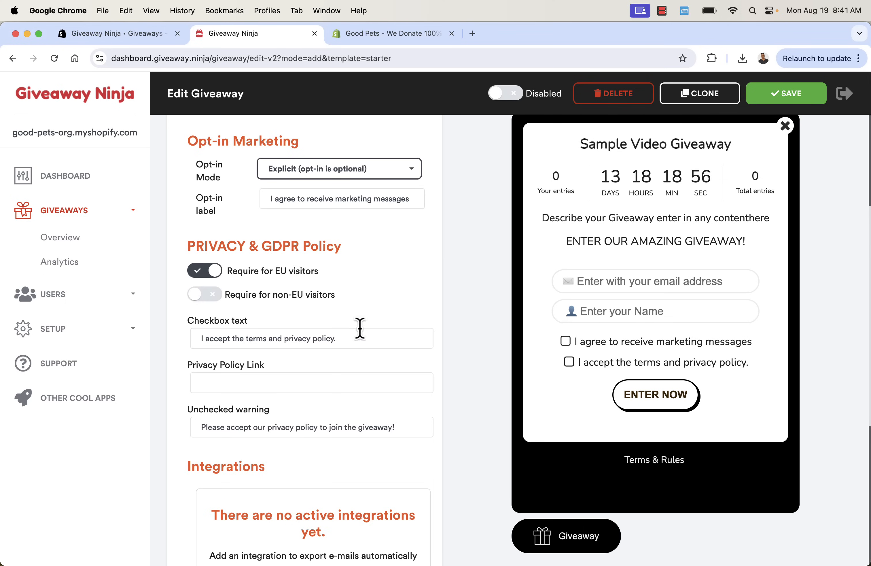
pyautogui.click(207, 273)
pyautogui.click(207, 273)
pyautogui.scroll(-3, 251, 313)
pyautogui.scroll(-2, 251, 311)
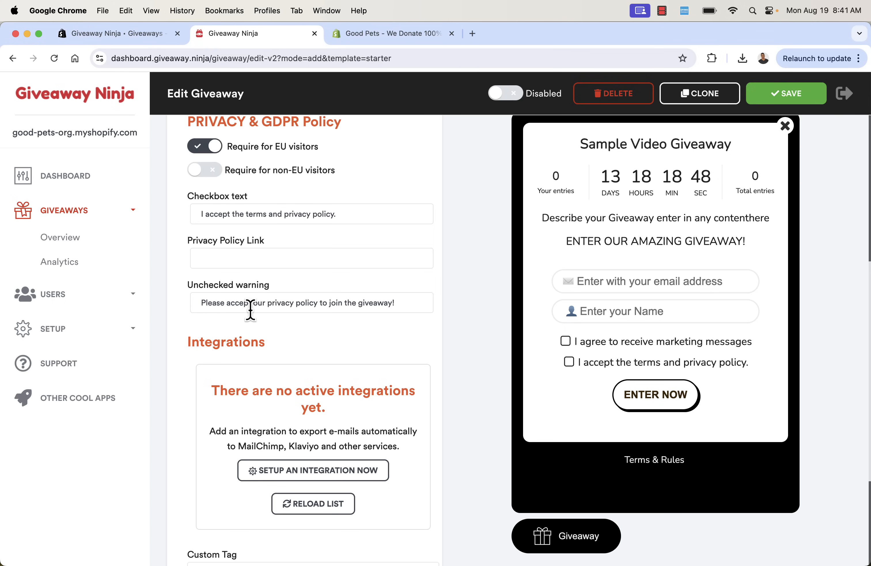
pyautogui.scroll(-1, 252, 310)
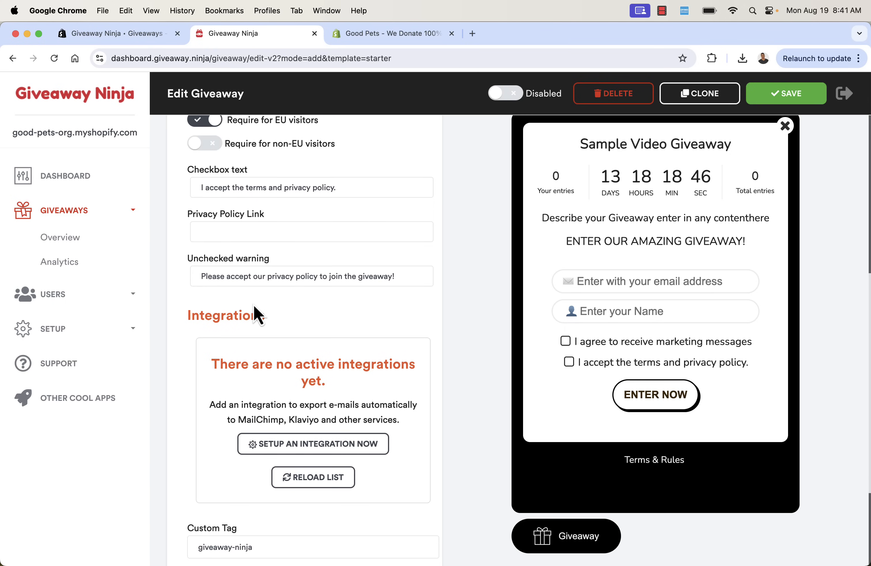
pyautogui.scroll(-5, 264, 278)
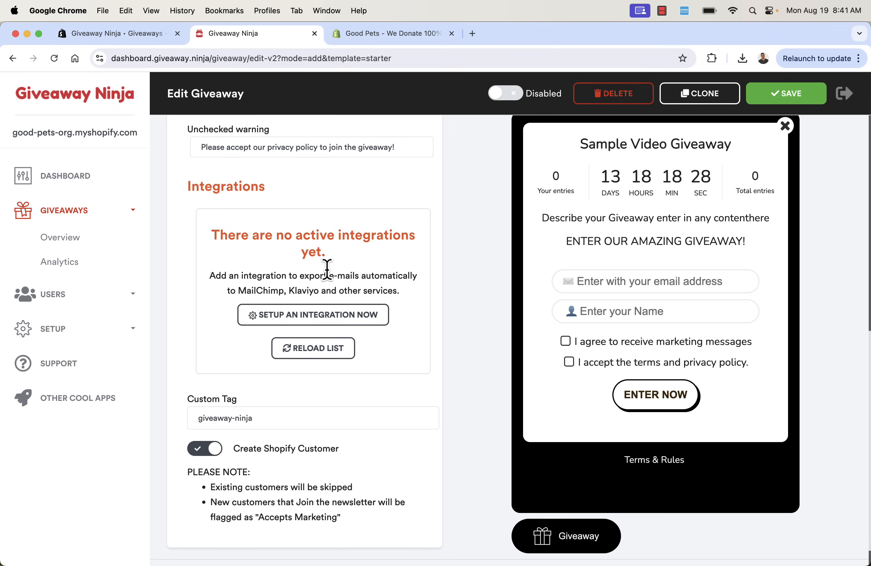
pyautogui.scroll(-2, 328, 276)
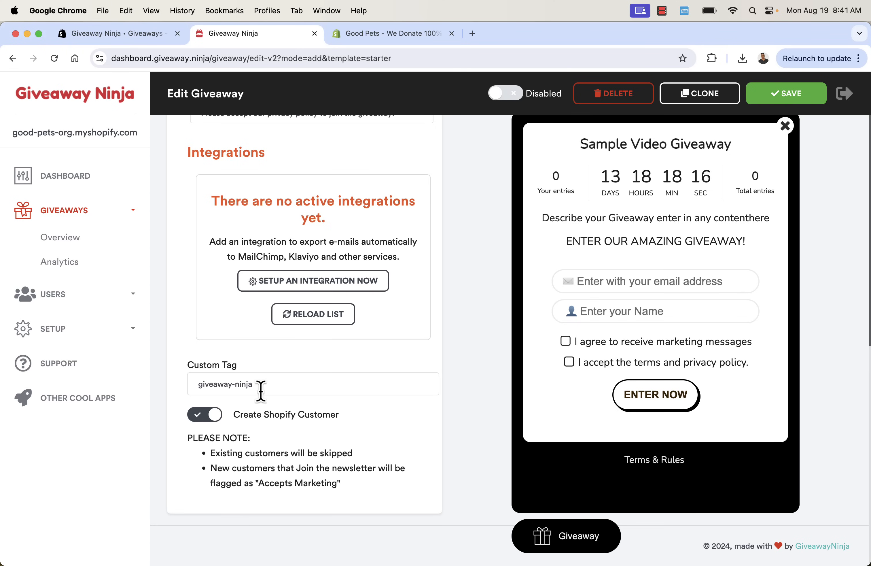
pyautogui.scroll(15, 261, 393)
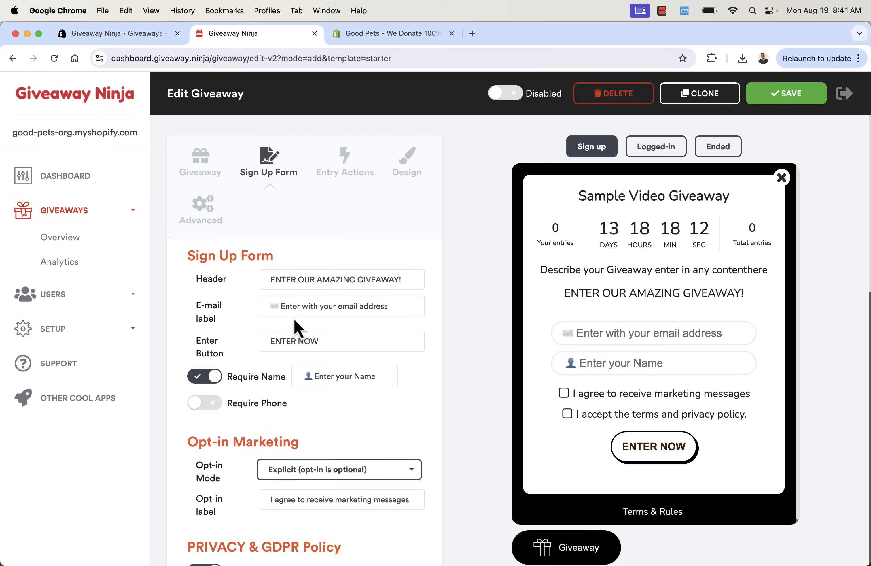
# Show Entry Actions and browse the purchase, traffic, subscriber, social and engagement actions
pyautogui.click(337, 179)
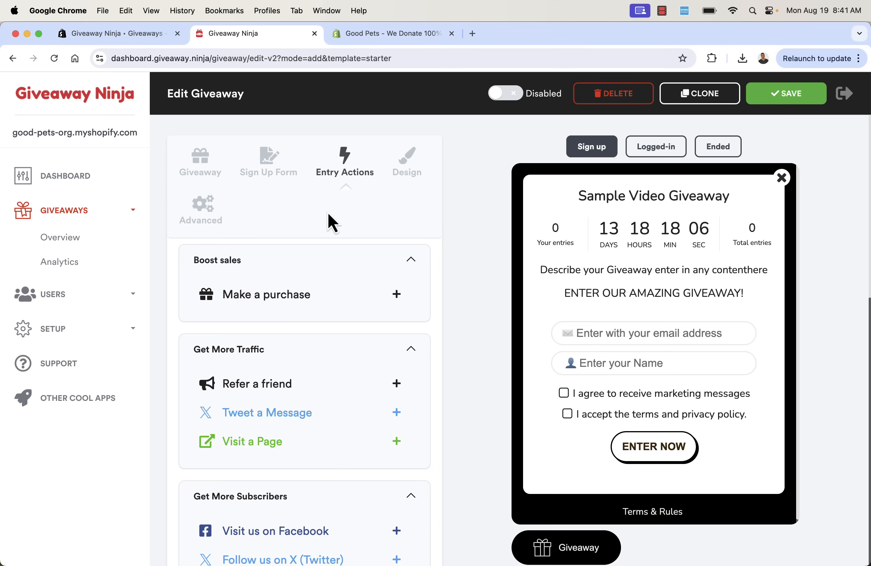
pyautogui.scroll(-3, 329, 213)
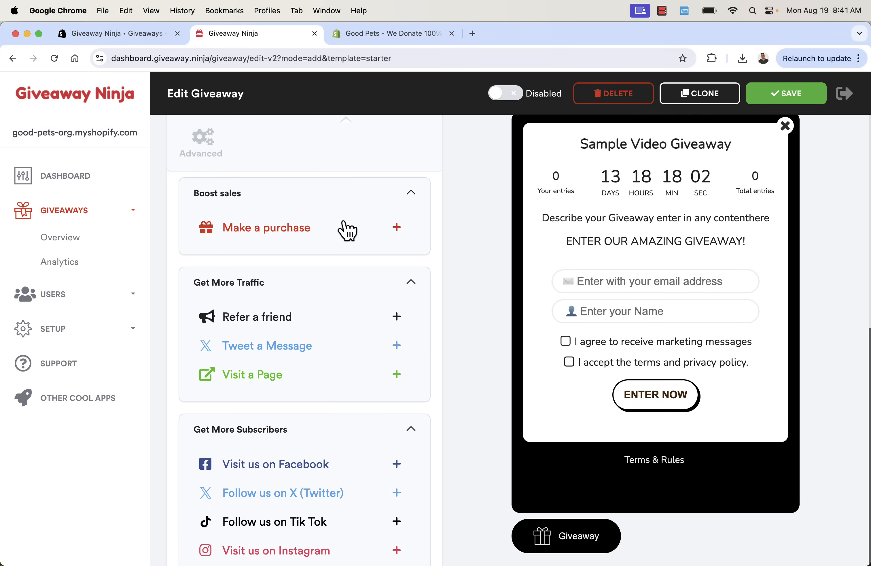
pyautogui.scroll(-3, 345, 228)
pyautogui.scroll(-5, 345, 228)
pyautogui.scroll(3, 345, 230)
pyautogui.scroll(5, 348, 232)
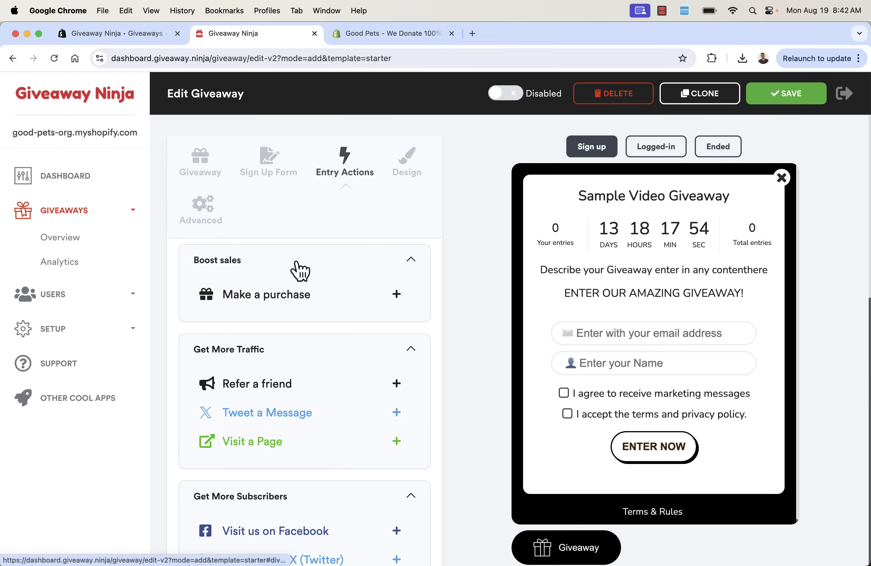
pyautogui.scroll(-1, 298, 271)
pyautogui.scroll(-3, 300, 271)
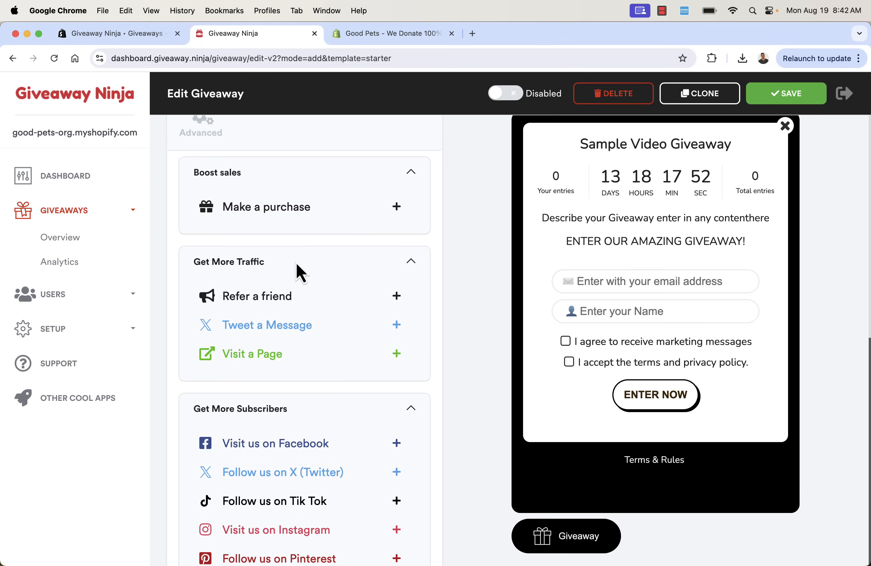
pyautogui.scroll(-5, 301, 271)
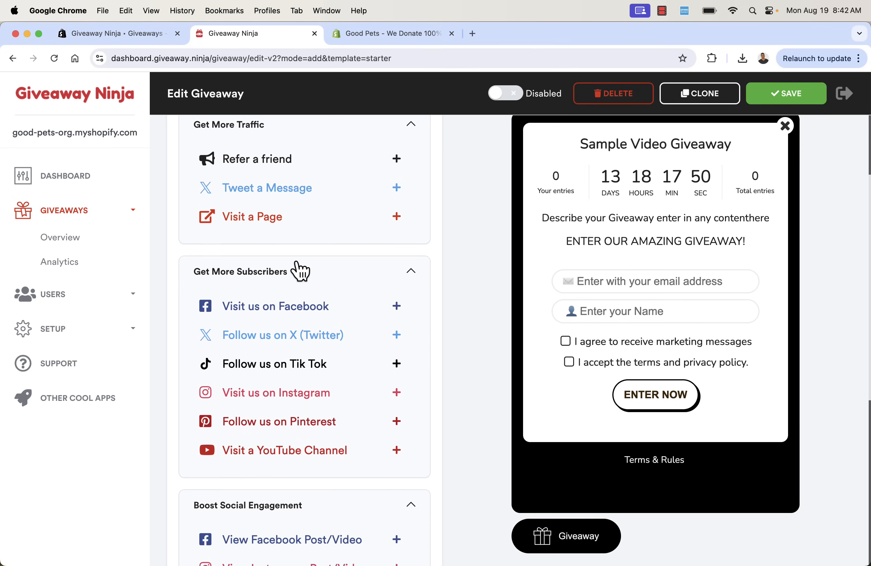
pyautogui.scroll(-7, 300, 270)
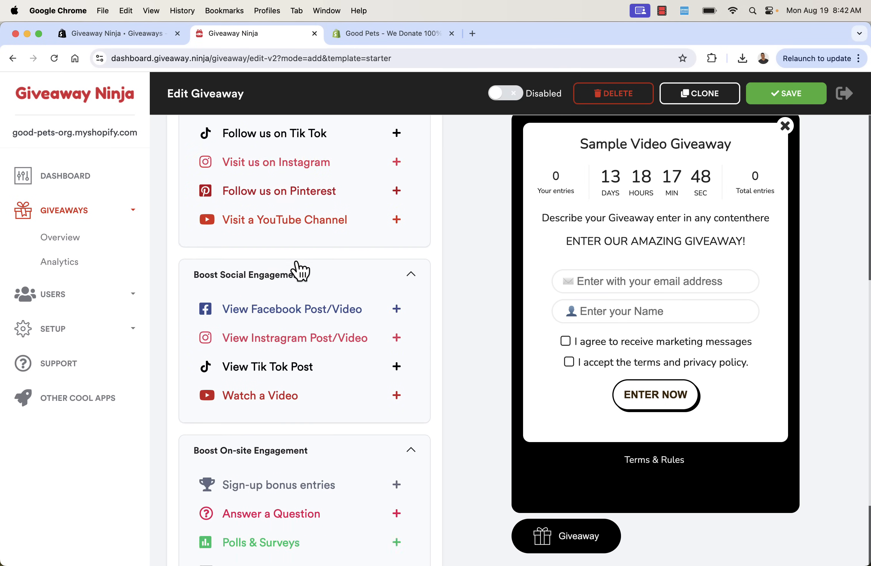
pyautogui.scroll(15, 300, 271)
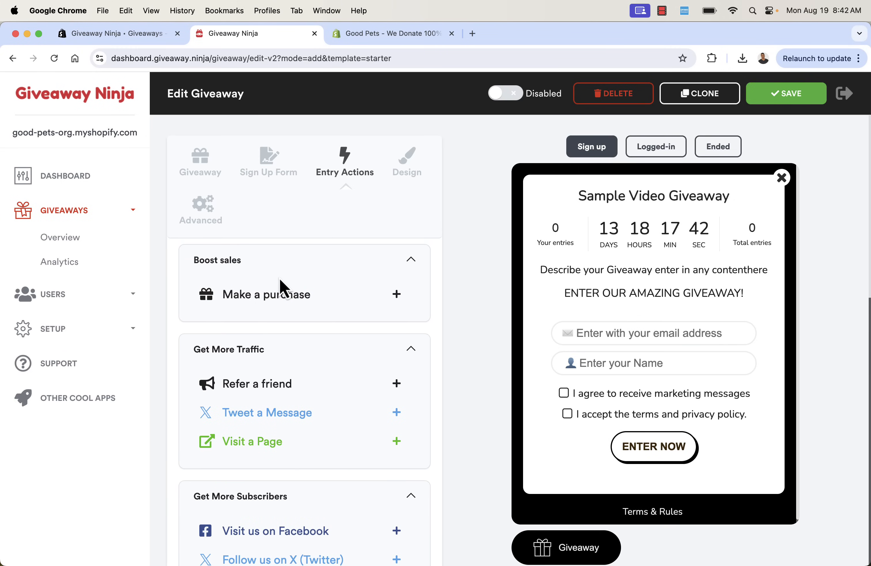
# Open the Make a purchase action and experiment with alternative title wordings
pyautogui.click(281, 301)
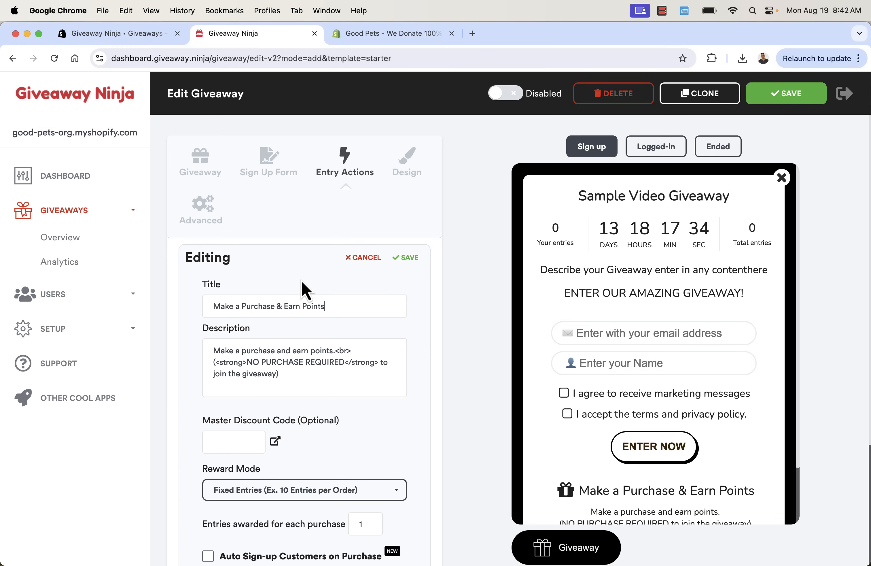
pyautogui.scroll(-1, 317, 291)
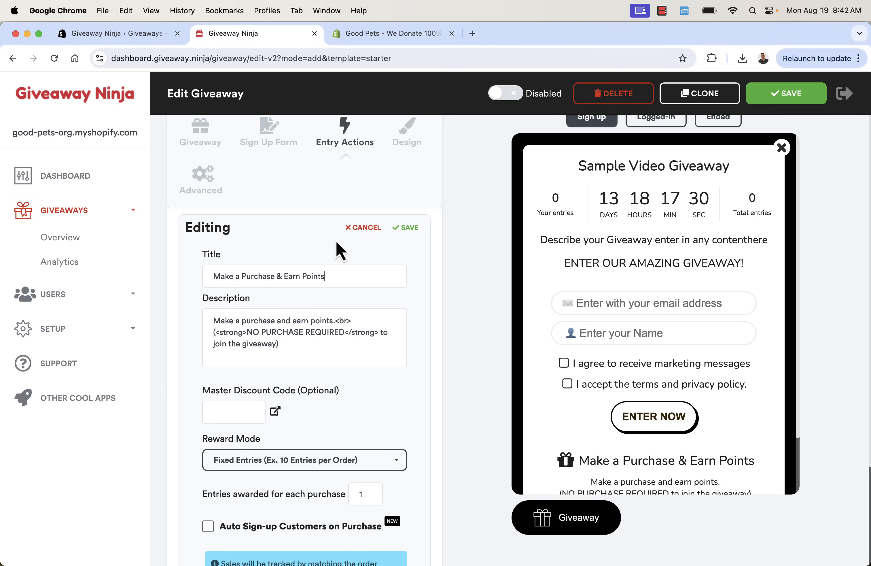
pyautogui.scroll(-3, 576, 398)
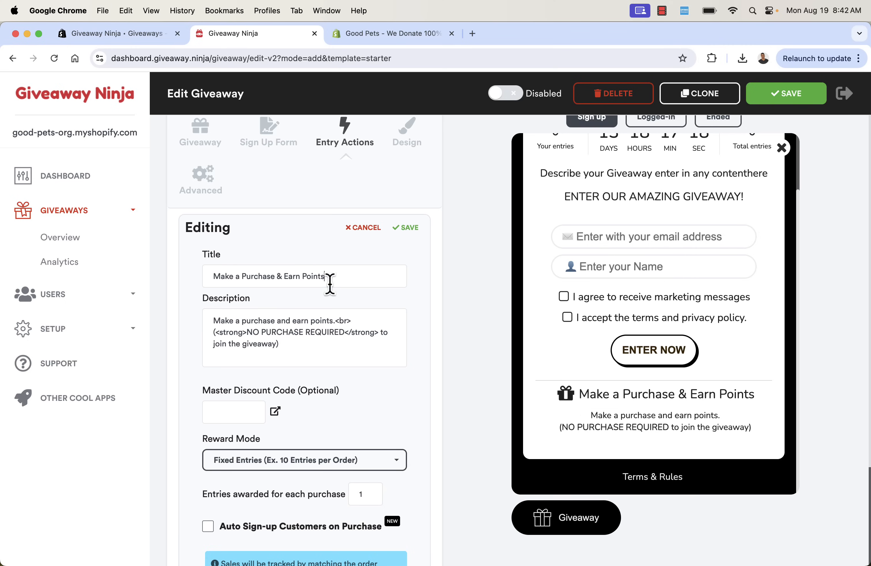
pyautogui.doubleClick(308, 276)
pyautogui.write('Get aLo')
pyautogui.press('BackSpace')
pyautogui.press('BackSpace')
pyautogui.write('Lover Points')
pyautogui.moveTo(391, 276); pyautogui.dragTo(304, 276)
pyautogui.write('Tennis Lover P')
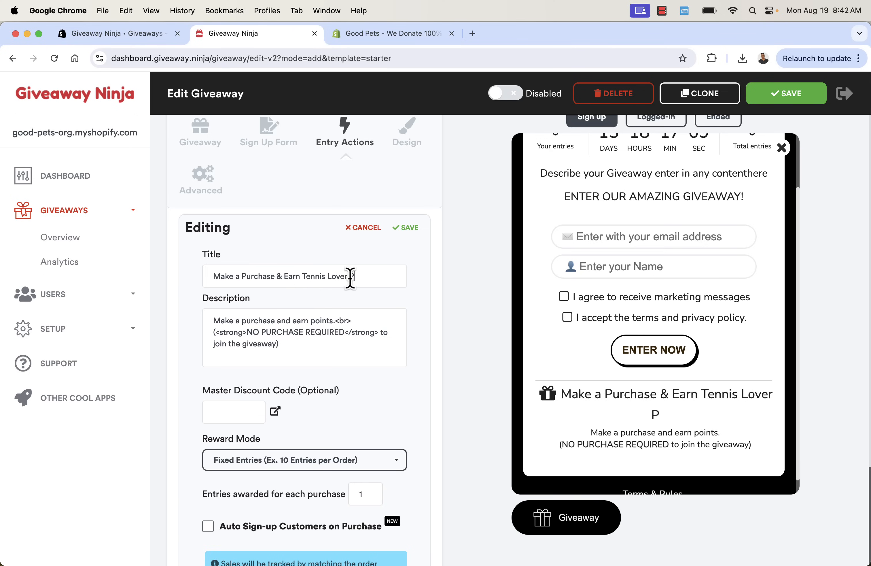
pyautogui.moveTo(377, 276); pyautogui.dragTo(281, 273)
pyautogui.press('super+a')
pyautogui.write('C')
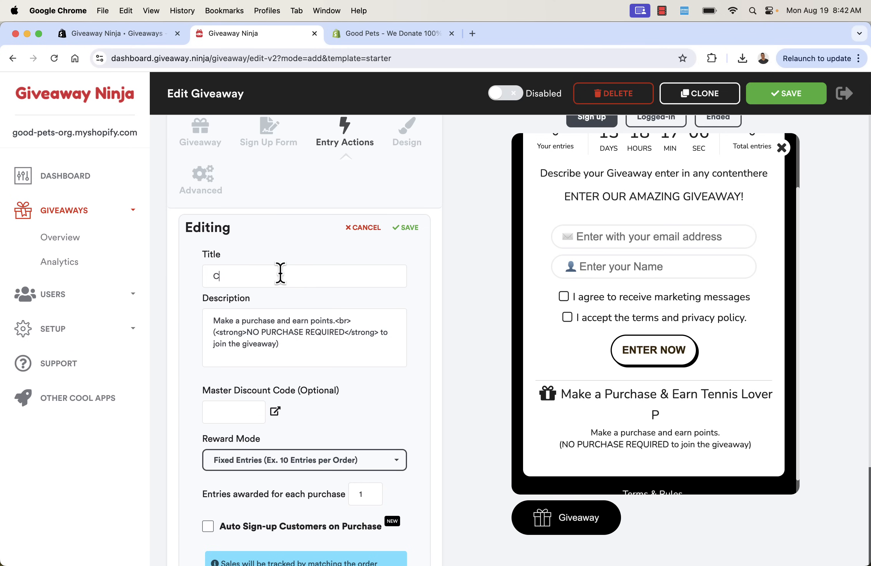
pyautogui.write('ustoimize Thus Here')
# Restore the title as 'Make a Purchase & Earn Points' and review the description
pyautogui.press('super+a')
pyautogui.press('super+z')
pyautogui.press('super+z')
pyautogui.press('super+z')
pyautogui.press('super+z')
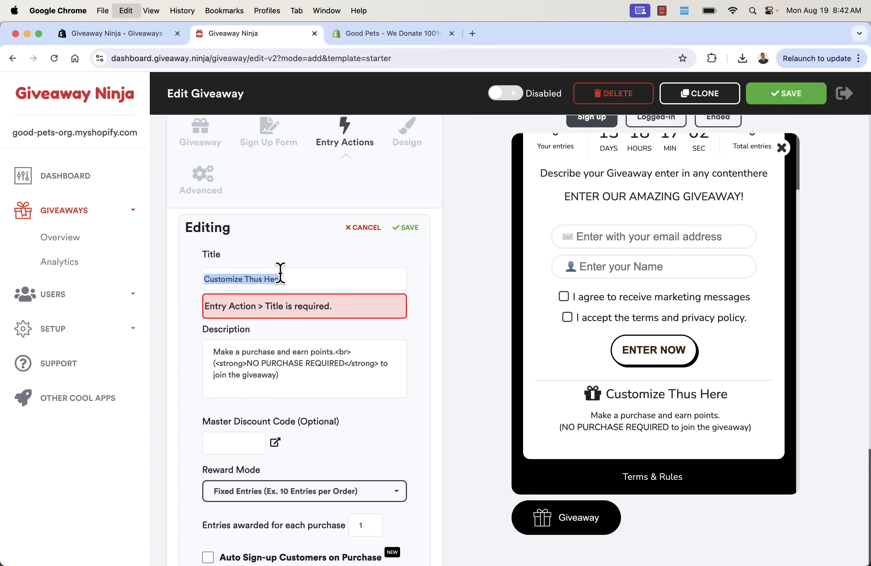
pyautogui.click(314, 276)
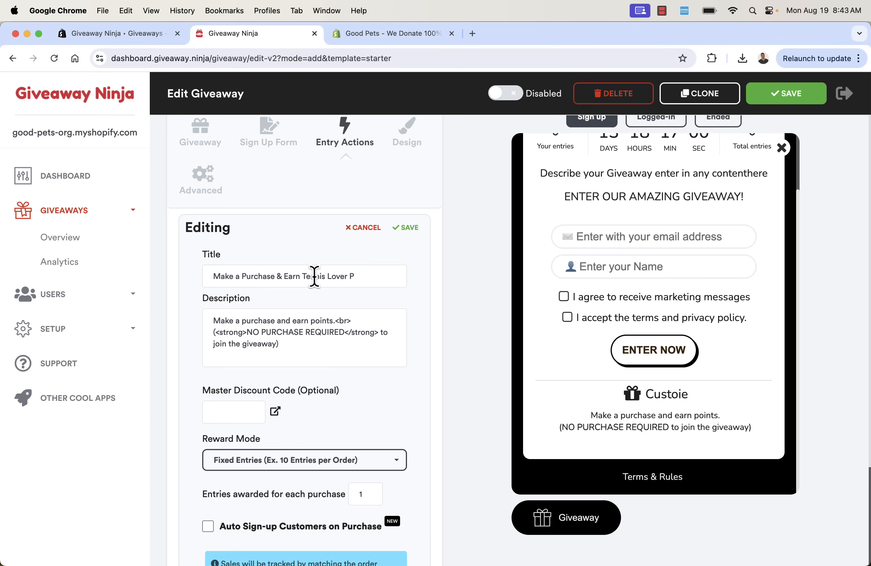
pyautogui.click(376, 275)
pyautogui.press('BackSpace')
pyautogui.press('BackSpace')
pyautogui.press('BackSpace')
pyautogui.press('BackSpace')
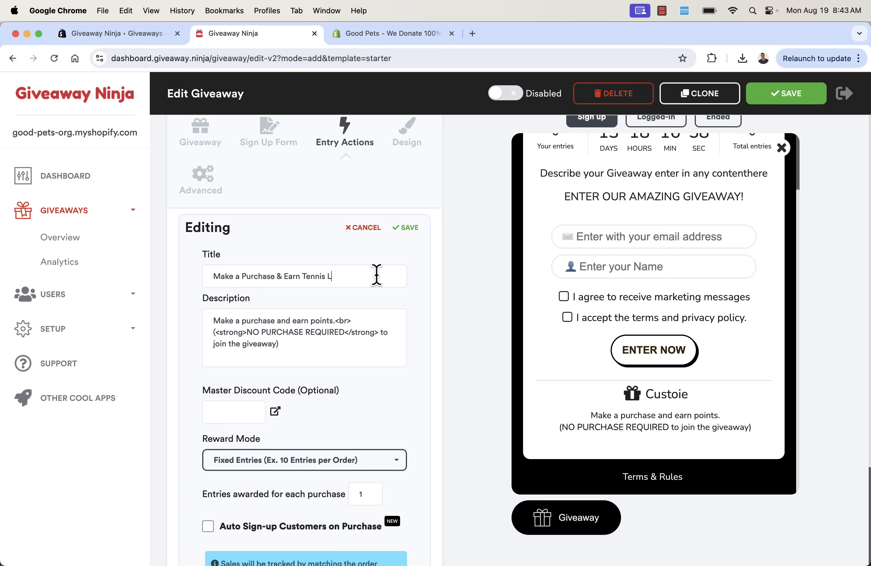
pyautogui.press('BackSpace')
pyautogui.press('BackSpace')
pyautogui.press('BackSpace')
pyautogui.press('BackSpace')
pyautogui.press('BackSpace')
pyautogui.write('Points')
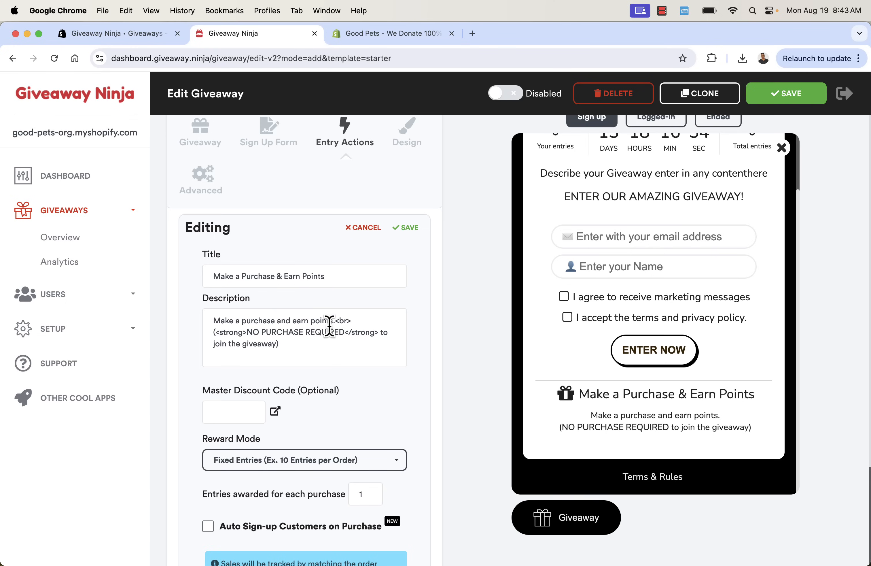
pyautogui.moveTo(247, 332); pyautogui.dragTo(266, 336)
pyautogui.click(266, 336)
pyautogui.scroll(-3, 273, 319)
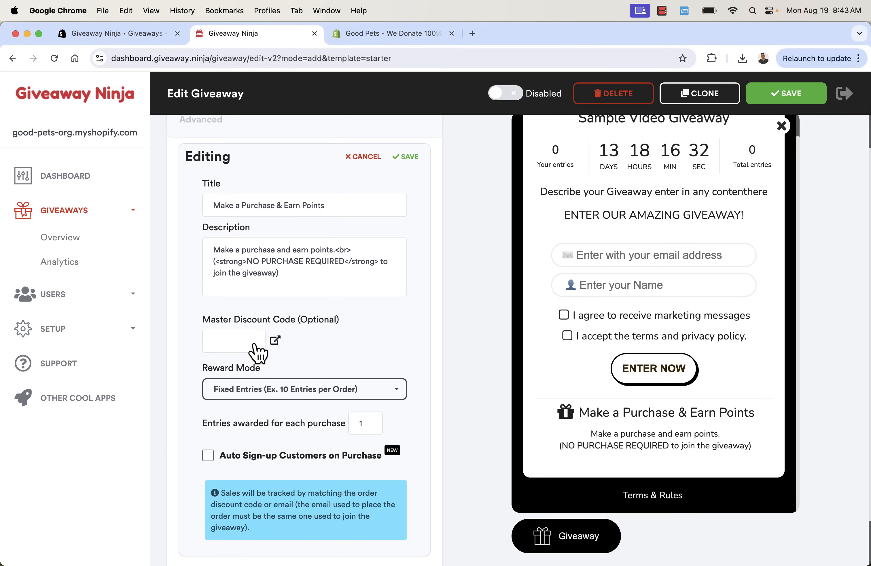
pyautogui.scroll(1, 254, 346)
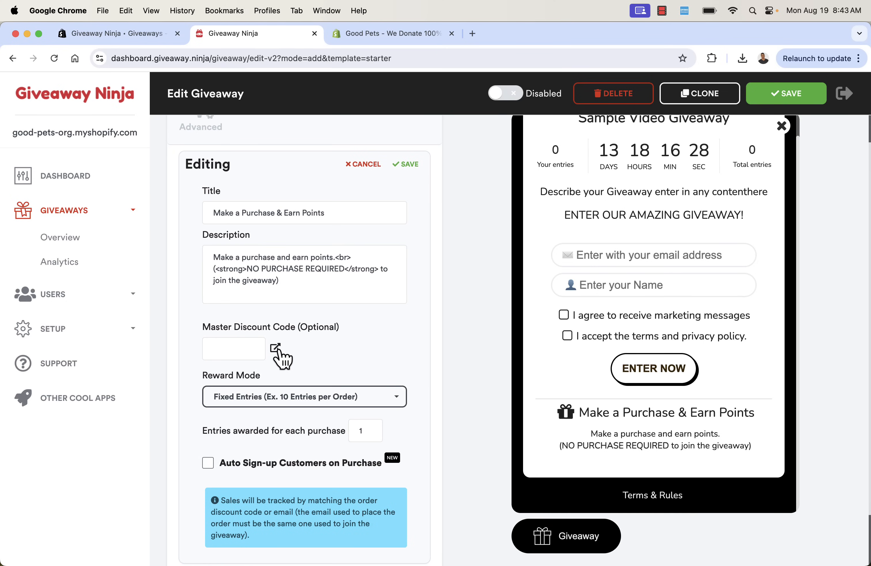
pyautogui.click(276, 348)
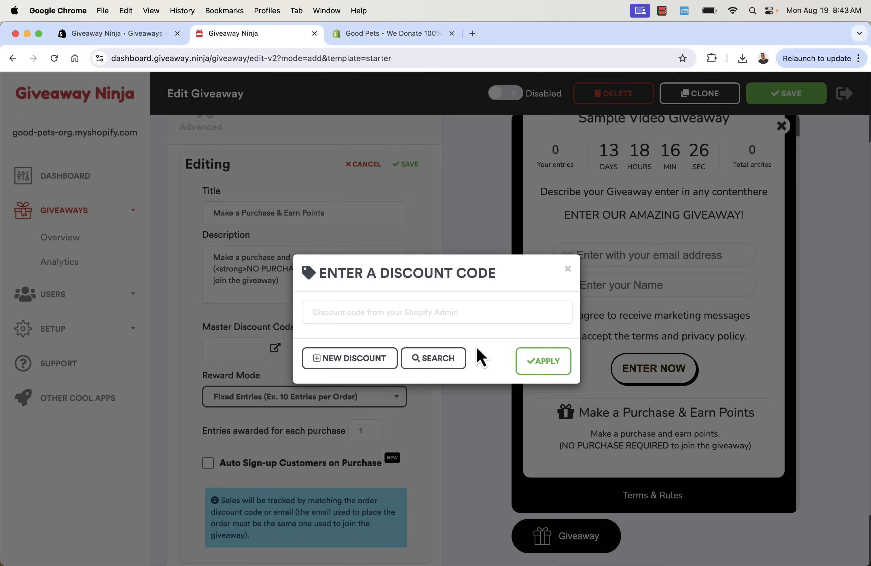
pyautogui.click(568, 270)
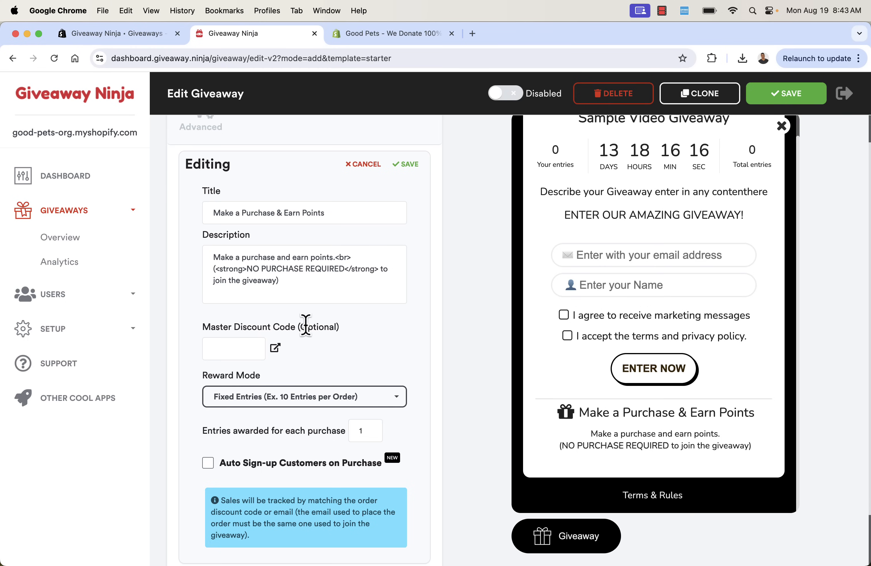
pyautogui.scroll(-2, 304, 331)
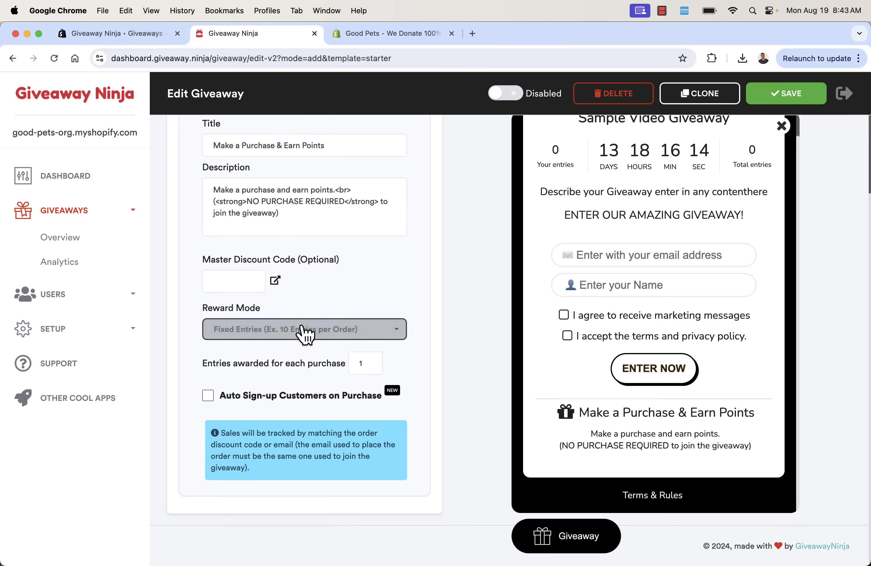
# Set the purchase action's Reward Mode to Order Value, 1 entry per 1 USD spent
pyautogui.click(299, 338)
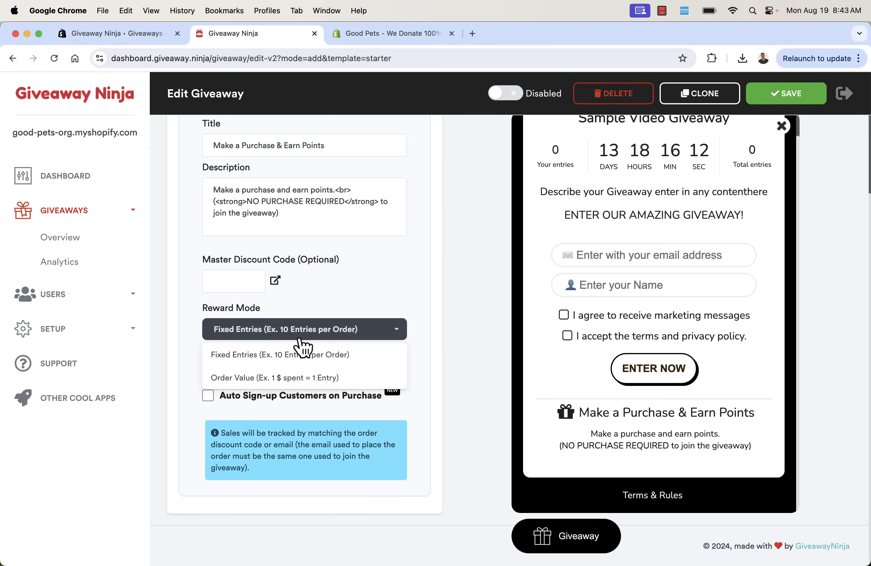
pyautogui.click(298, 382)
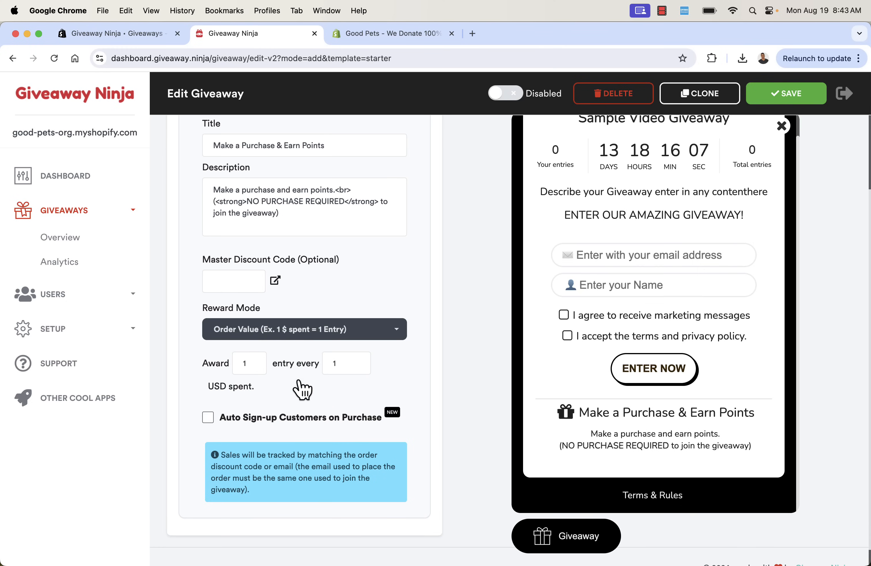
pyautogui.click(306, 329)
pyautogui.click(304, 355)
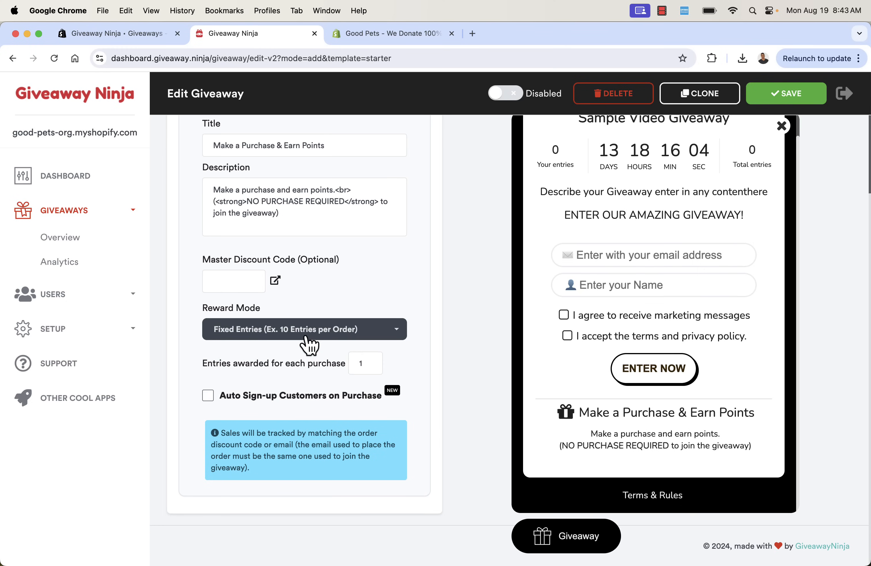
pyautogui.click(306, 336)
pyautogui.click(297, 376)
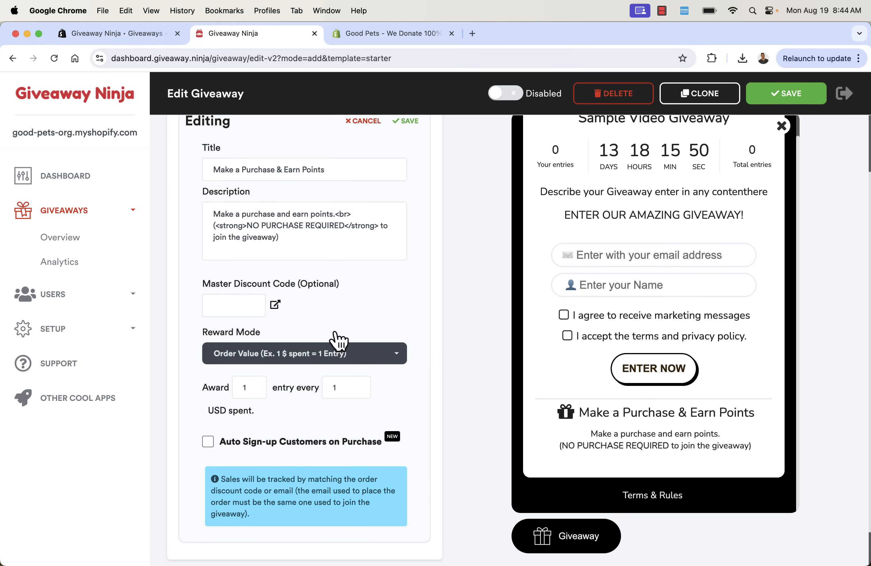
# Turn on Auto Sign-up Customers on Purchase and review the remaining settings
pyautogui.click(207, 445)
pyautogui.scroll(-2, 210, 476)
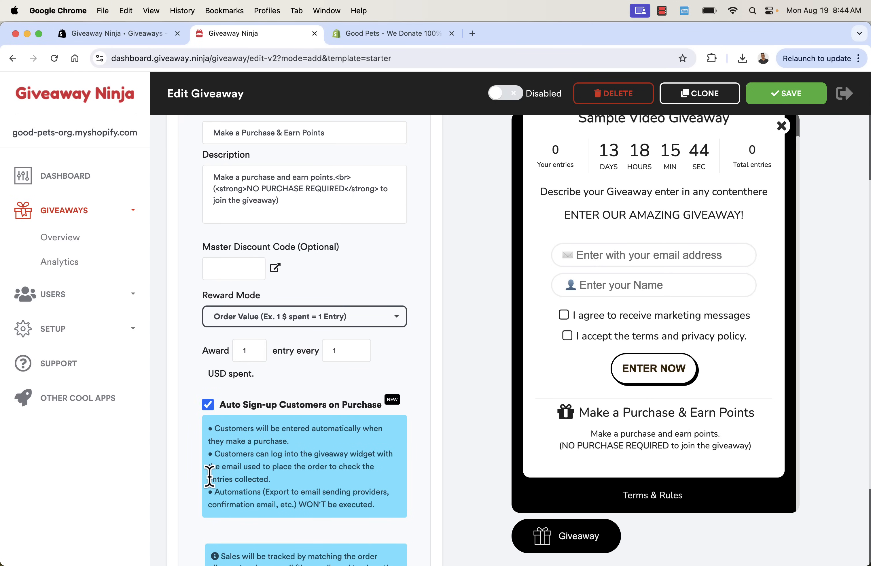
pyautogui.scroll(3, 220, 424)
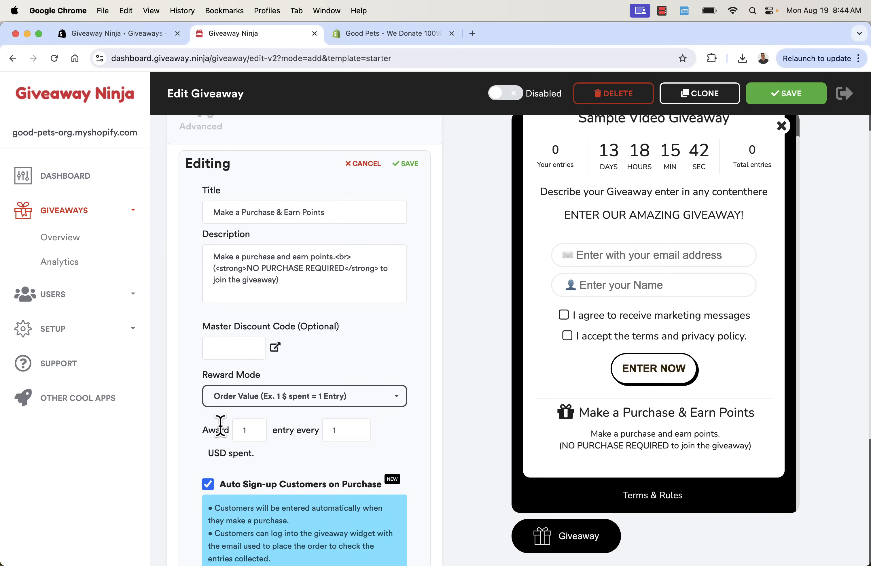
pyautogui.scroll(-3, 220, 426)
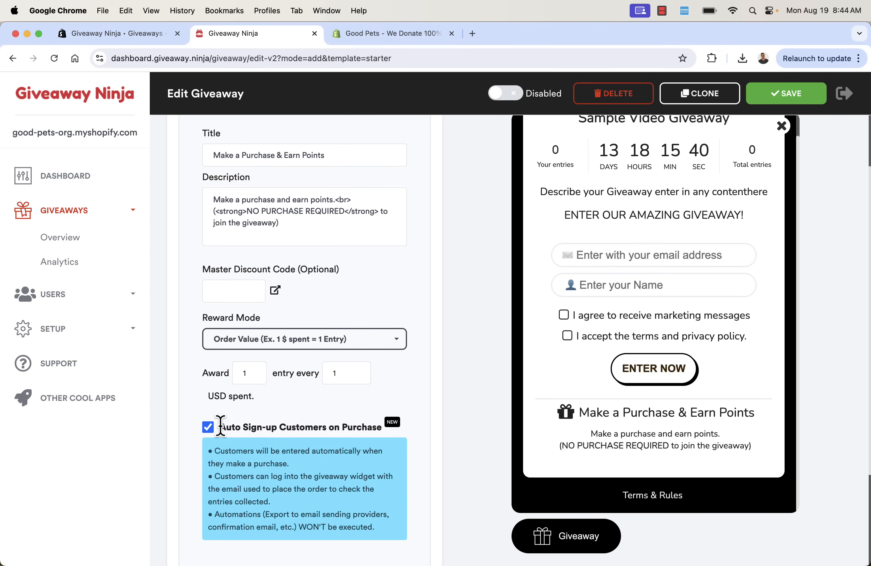
pyautogui.scroll(-1, 221, 428)
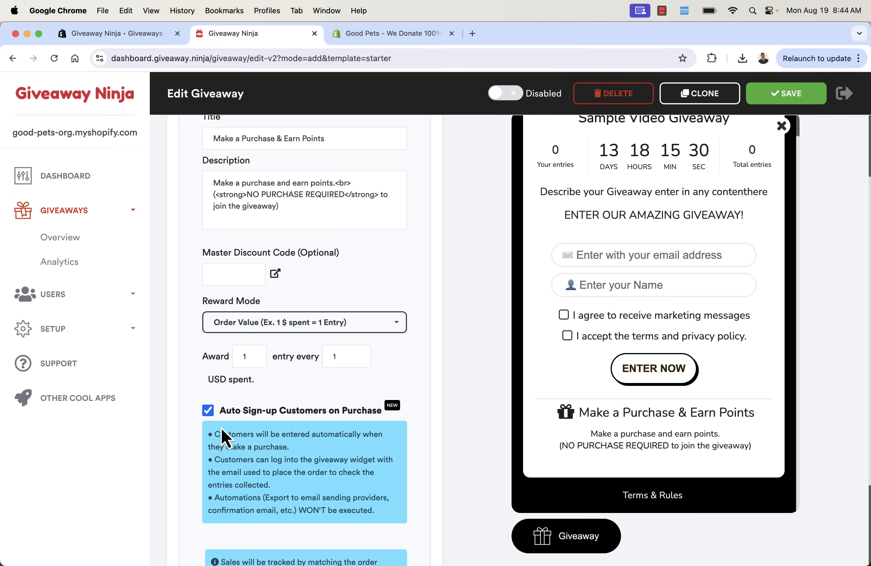
pyautogui.scroll(-4, 223, 384)
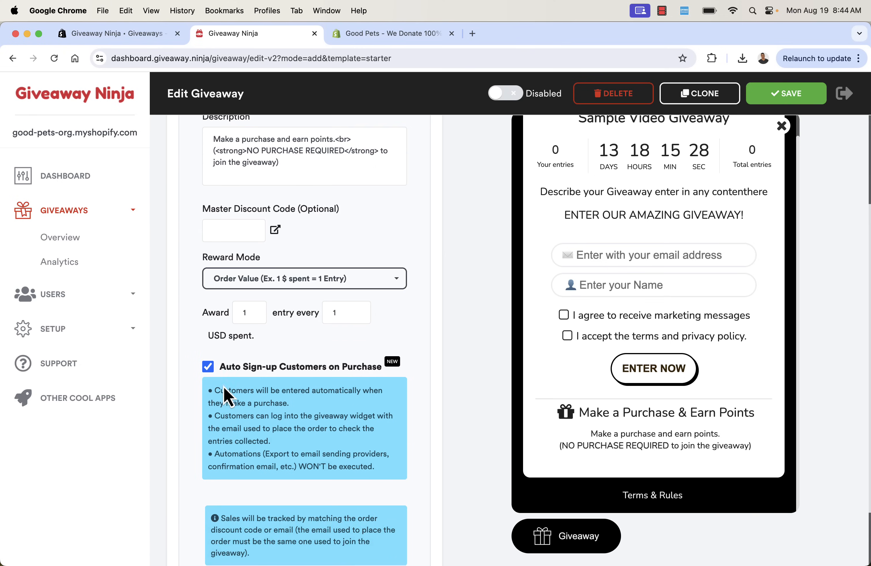
pyautogui.scroll(9, 269, 302)
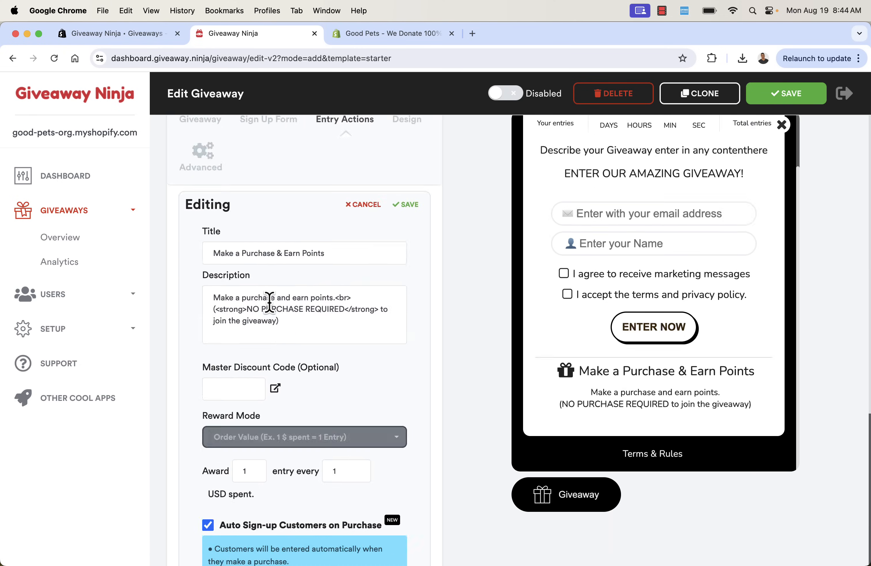
# Save the purchase action and return to the Entry Actions list
pyautogui.click(362, 258)
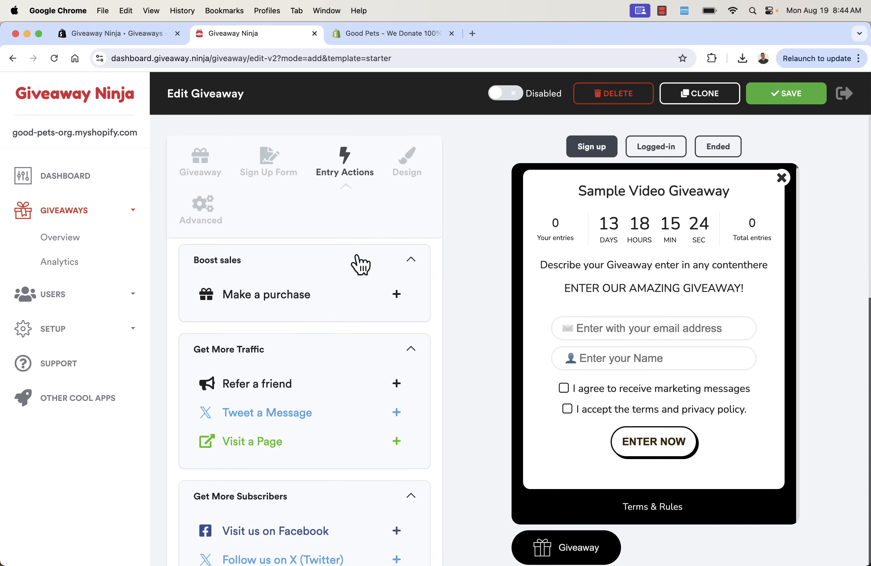
pyautogui.scroll(-2, 327, 272)
pyautogui.scroll(-5, 328, 273)
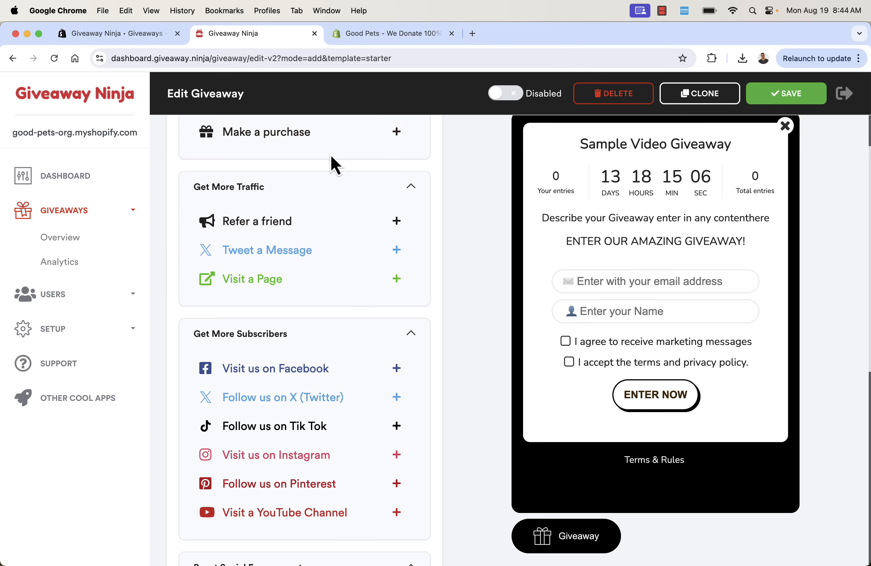
pyautogui.scroll(2, 331, 156)
pyautogui.scroll(-3, 331, 157)
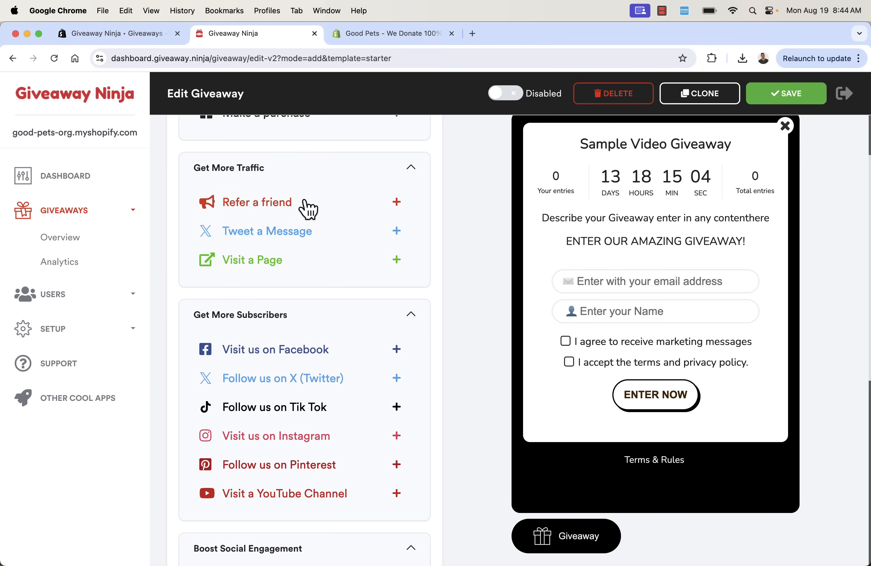
# Add a Visit a Page entry action worth 1 entry and select its Page URL
pyautogui.click(288, 274)
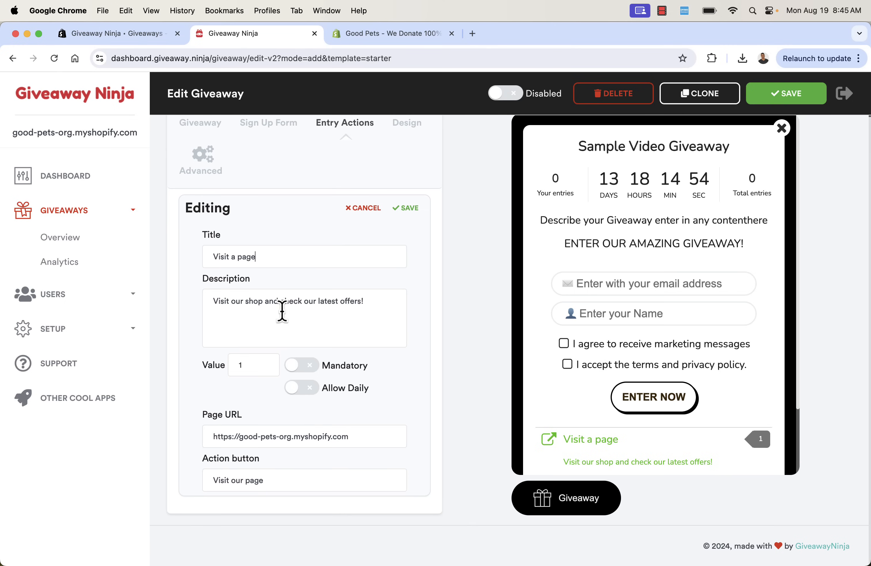
pyautogui.tripleClick(281, 437)
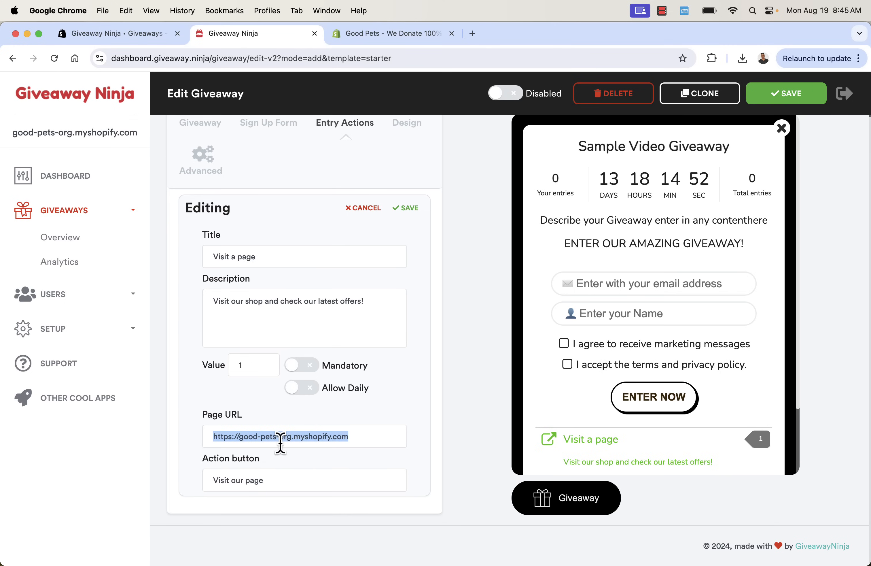
pyautogui.click(398, 43)
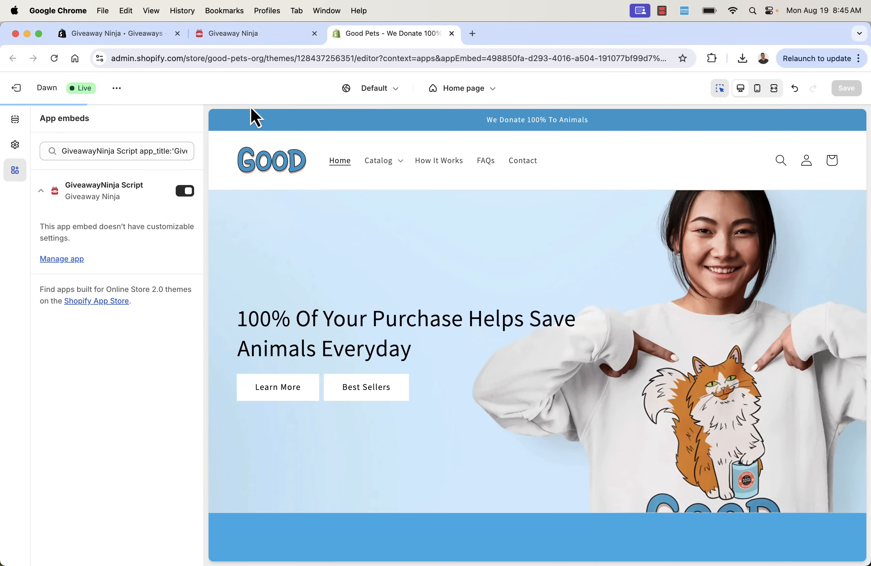
# In a new tab, open goodpets.org's Fishes Long Sleeve product page and cut its URL
pyautogui.press('super+t')
pyautogui.write('goodp')
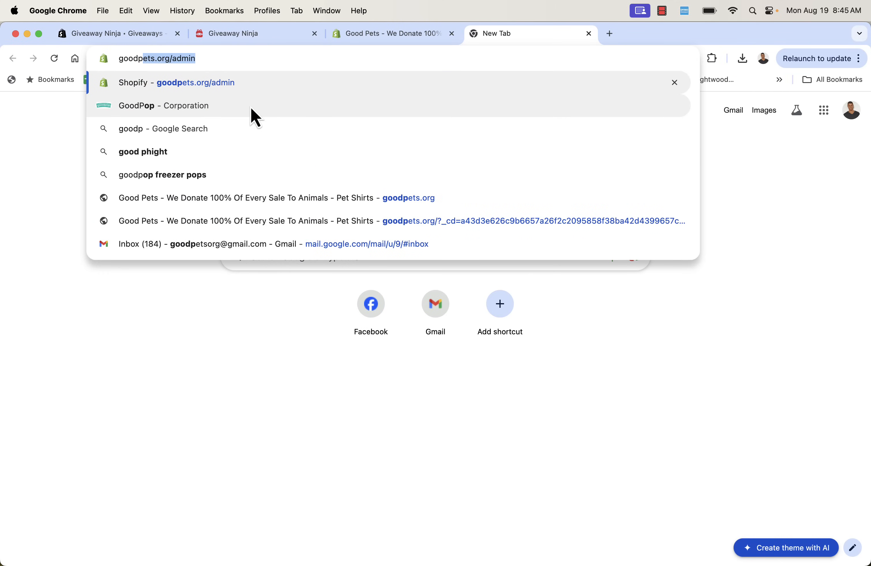
pyautogui.press('Right')
pyautogui.press('BackSpace')
pyautogui.press('BackSpace')
pyautogui.press('BackSpace')
pyautogui.press('BackSpace')
pyautogui.press('BackSpace')
pyautogui.press('Return')
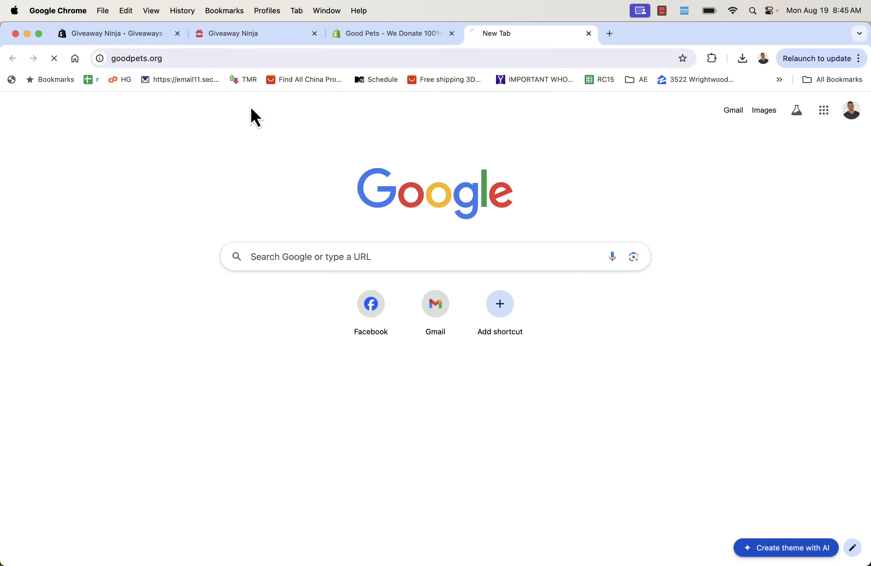
pyautogui.scroll(-15, 244, 235)
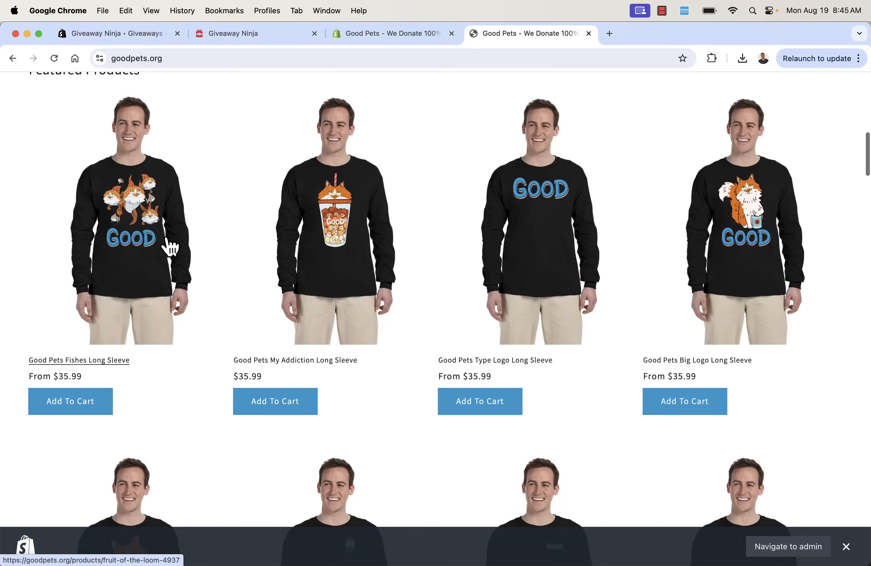
pyautogui.click(170, 246)
pyautogui.click(197, 59)
pyautogui.press('super+x')
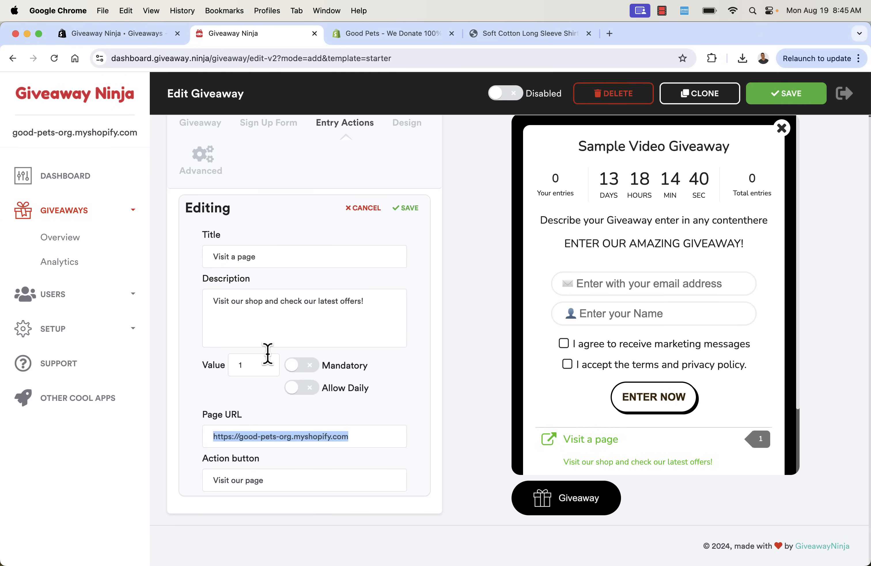
# Paste the product URL as the Page URL and title the action 'Check Out Our Brand New T-Shirt!'
pyautogui.press('super+v')
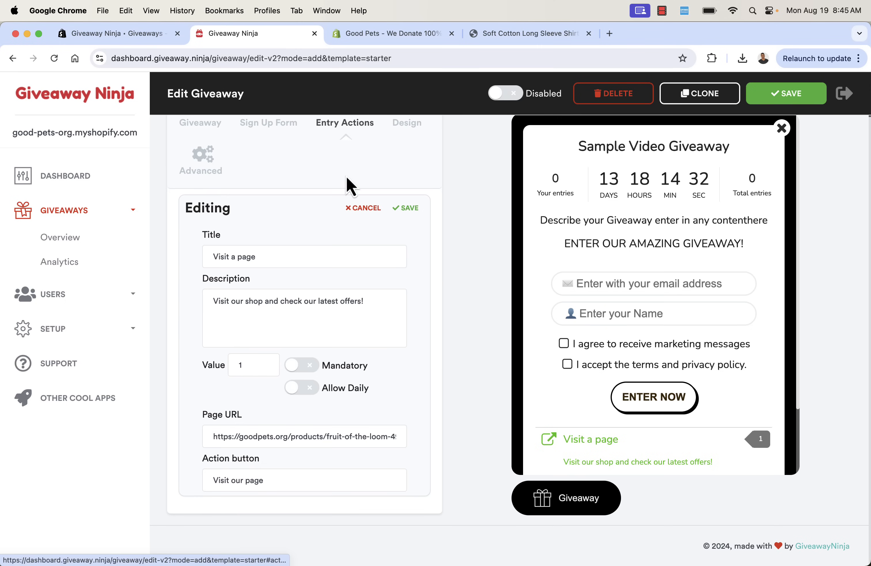
pyautogui.scroll(1, 292, 282)
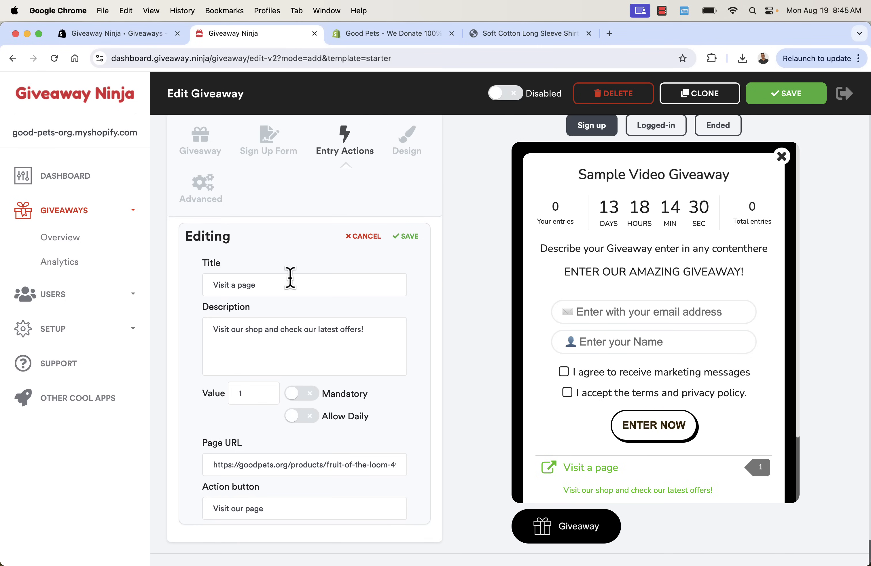
pyautogui.tripleClick(291, 278)
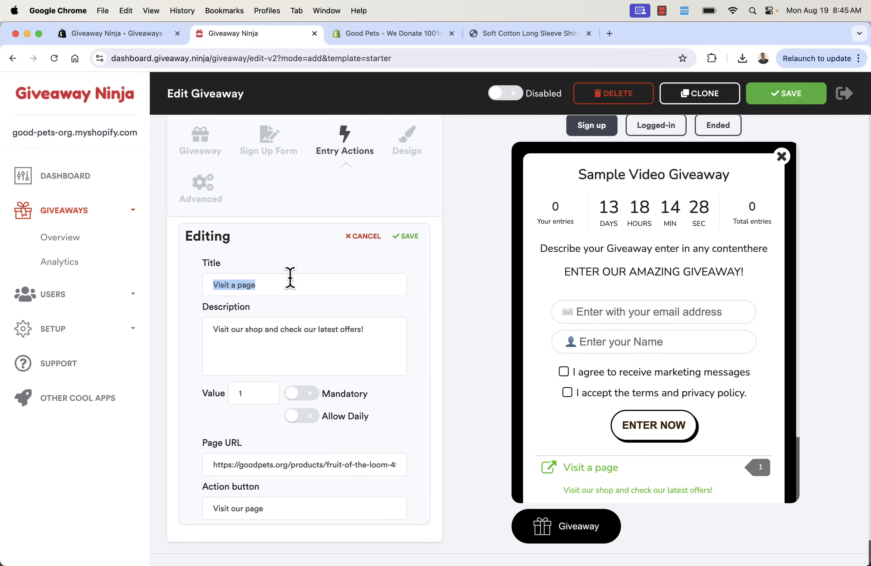
pyautogui.write('Check Out Our Brand ne')
pyautogui.press('BackSpace')
pyautogui.press('BackSpace')
pyautogui.write('New T-Shirt!')
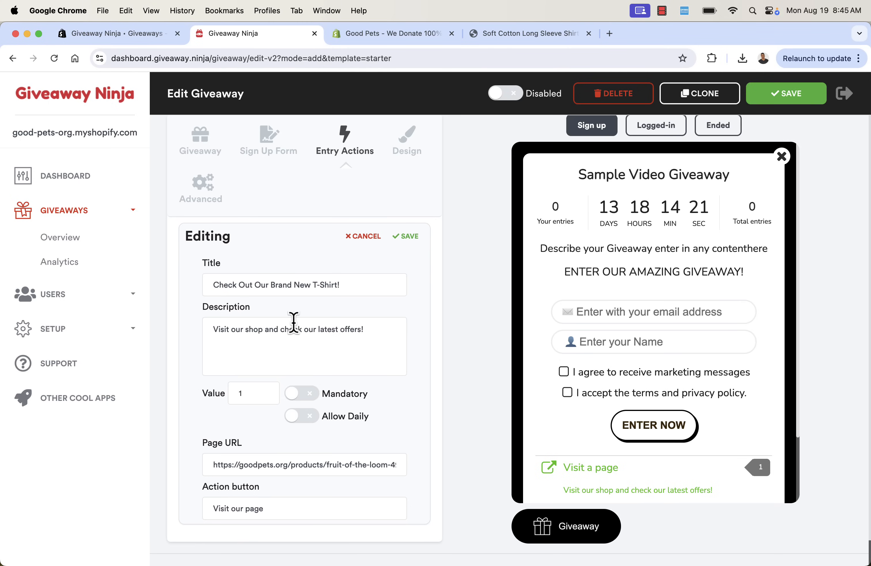
# Set the description to 'This is just released and already super popular!'
pyautogui.click(299, 343)
pyautogui.press('cmd+a')
pyautogui.write('This is just re')
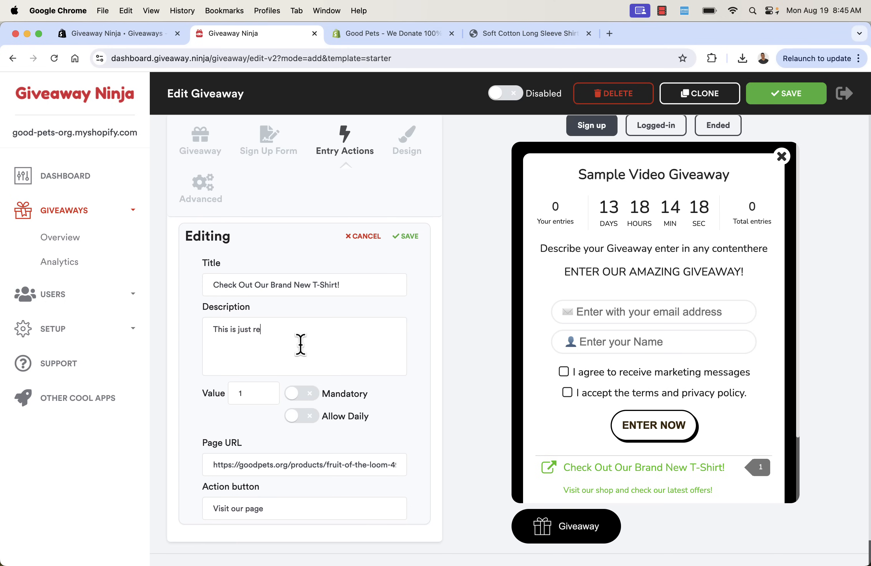
pyautogui.write('le')
pyautogui.press('BackSpace')
pyautogui.write('leased and already super popular!')
pyautogui.scroll(-2, 580, 367)
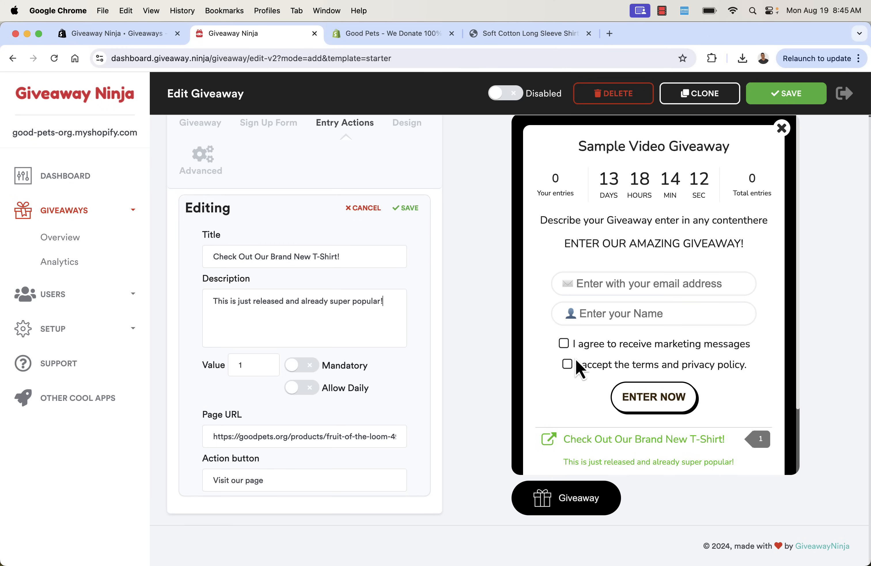
# Save the 'Check Out Our Brand New T-Shirt!' action and browse the Entry Actions categories
pyautogui.click(399, 215)
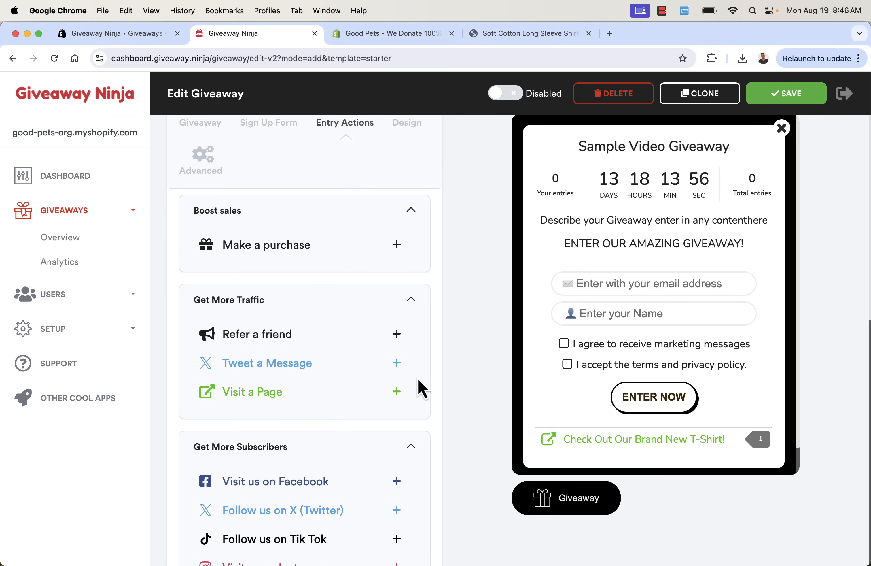
pyautogui.scroll(-5, 397, 380)
pyautogui.scroll(2, 397, 381)
pyautogui.scroll(3, 402, 386)
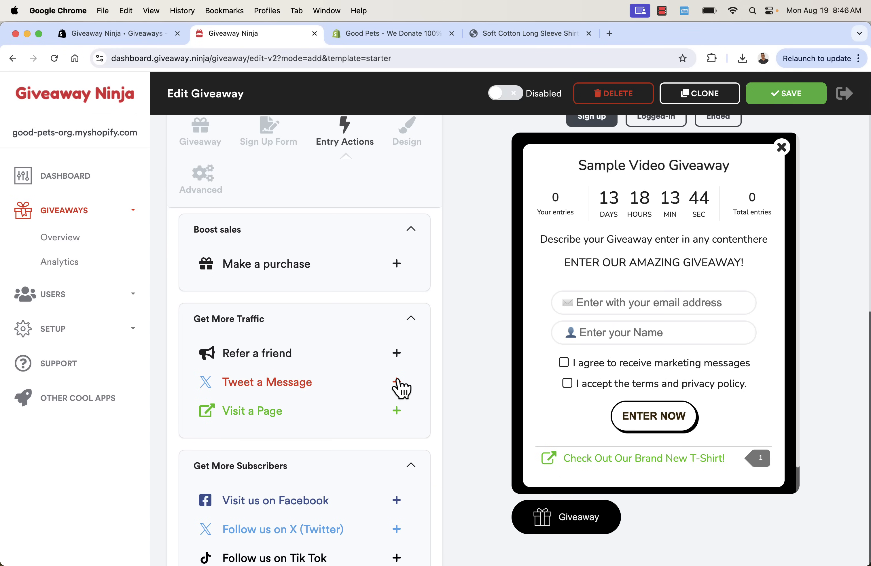
pyautogui.scroll(-5, 401, 388)
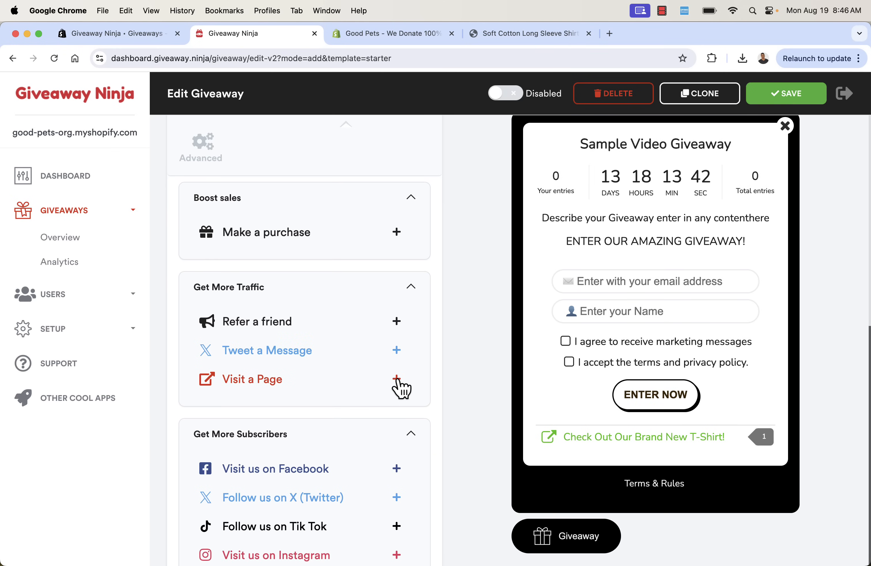
pyautogui.scroll(-10, 399, 382)
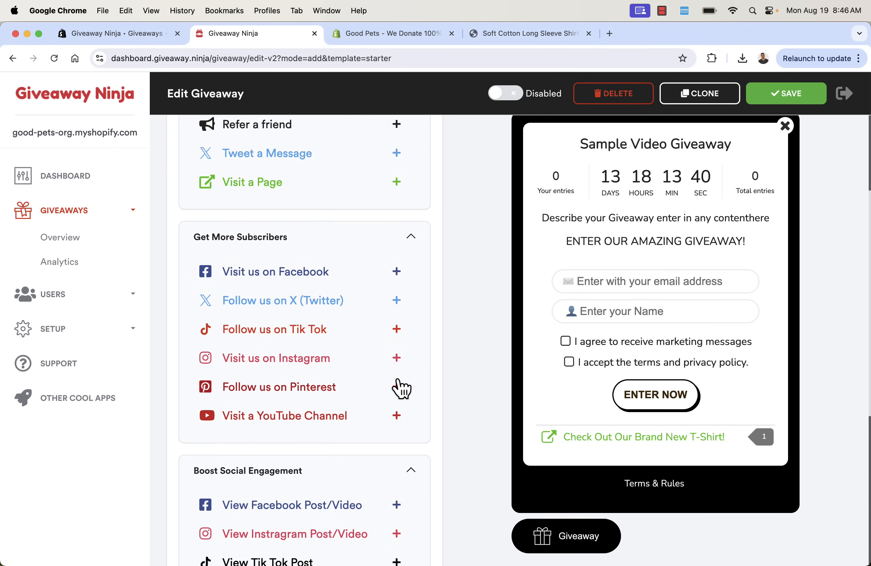
pyautogui.scroll(-8, 398, 380)
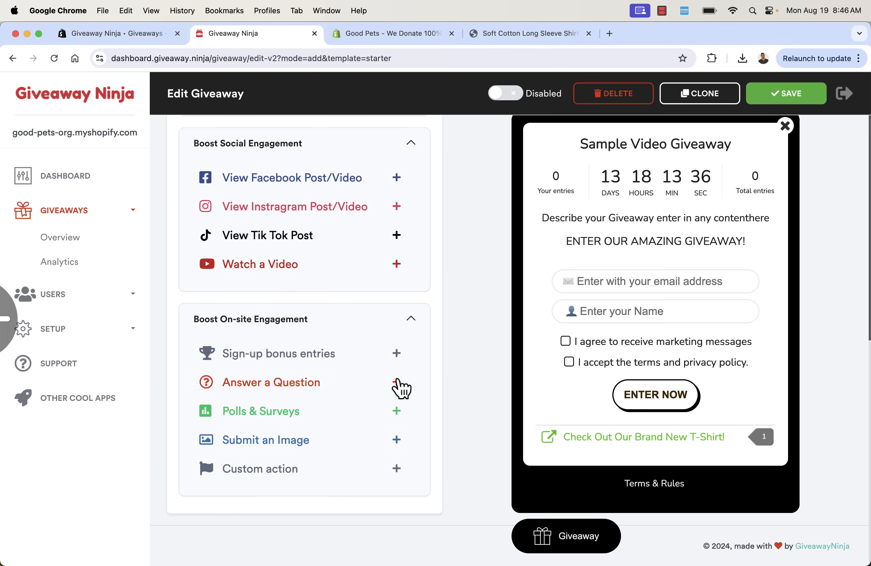
pyautogui.scroll(16, 401, 388)
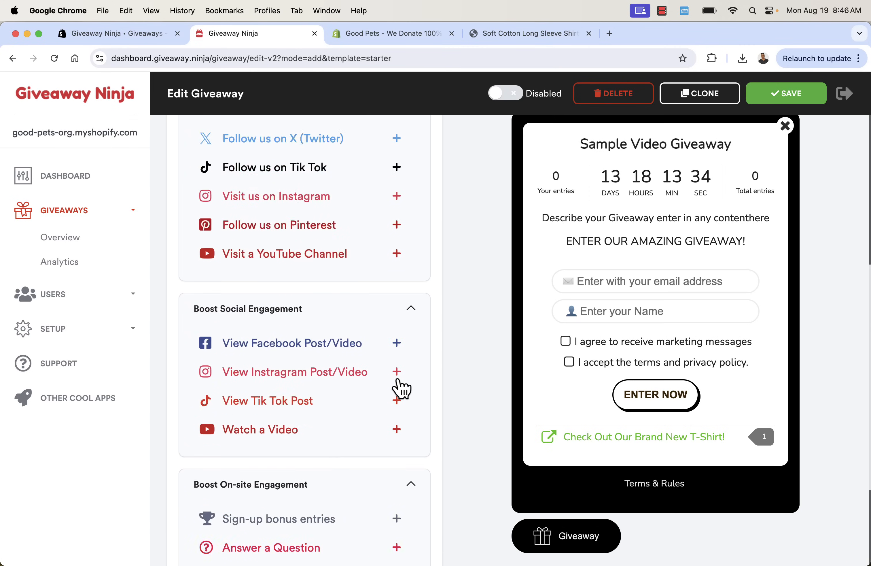
pyautogui.scroll(4, 401, 388)
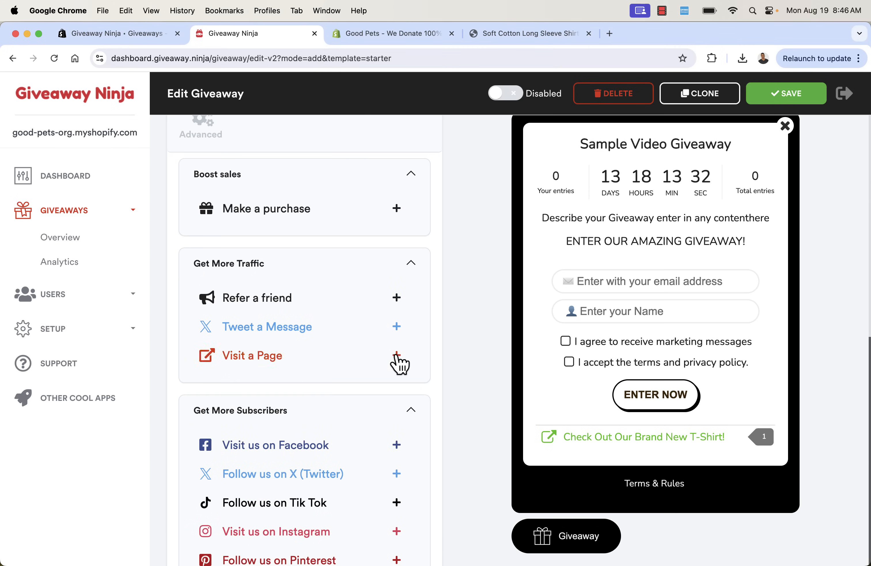
pyautogui.scroll(-3, 400, 348)
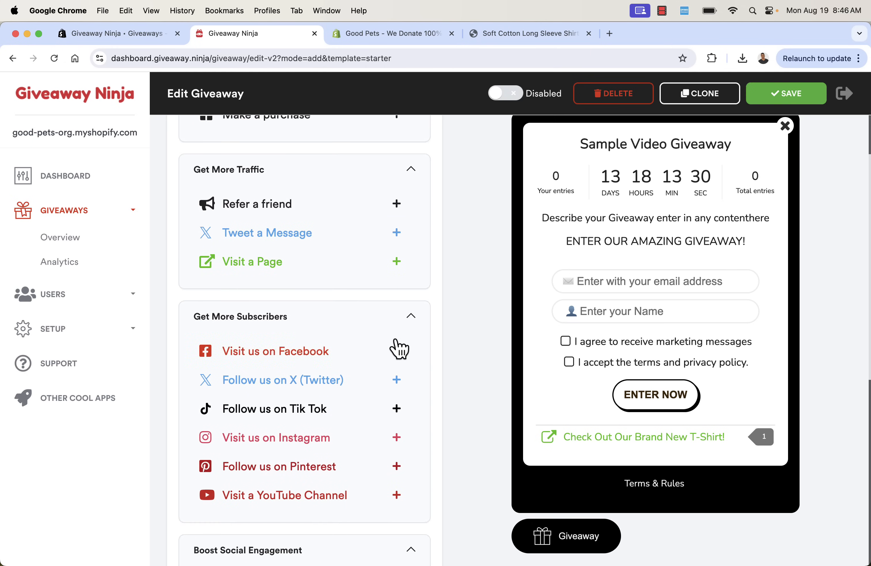
pyautogui.scroll(-2, 400, 348)
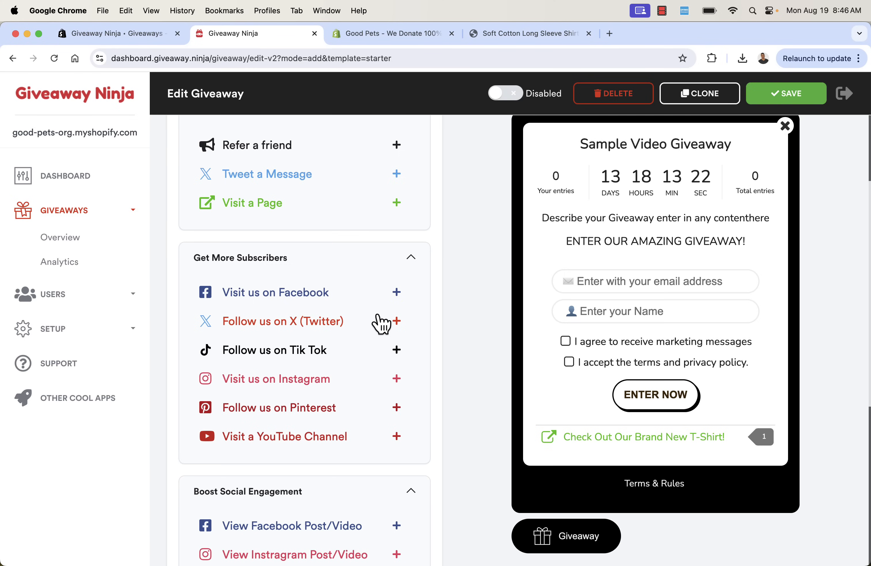
# Add a 'Follow us on Tik Tok' action worth 5 entries, fixing its description typo, and place it above T-Shirt
pyautogui.click(378, 356)
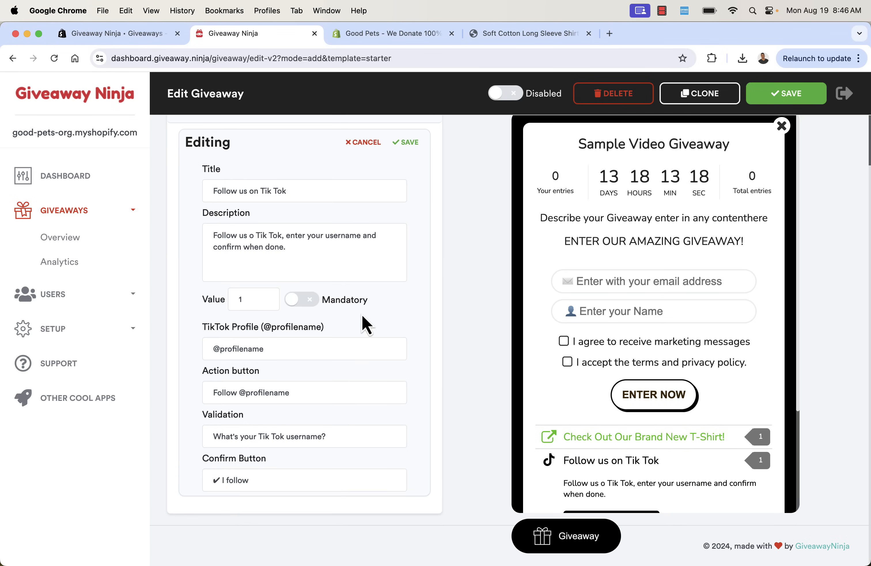
pyautogui.click(253, 235)
pyautogui.write('n')
pyautogui.click(253, 292)
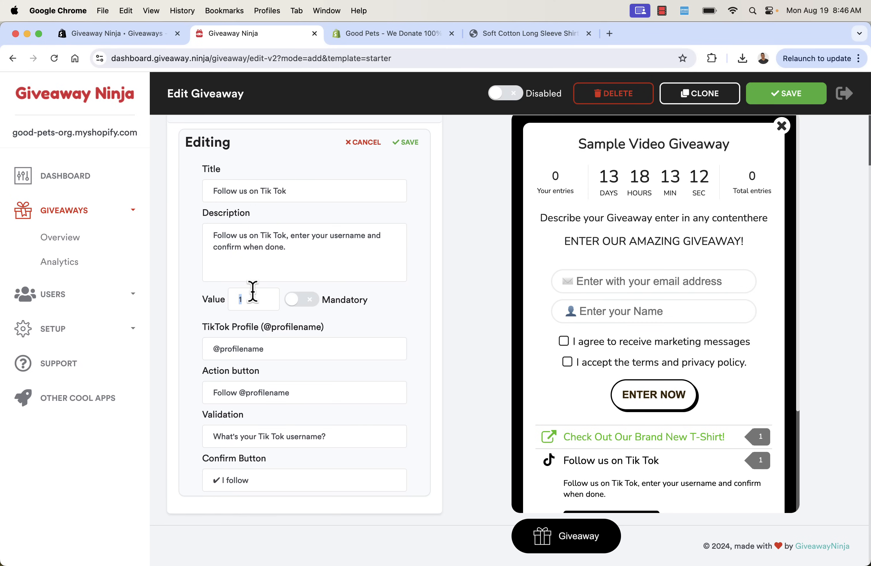
pyautogui.write('5')
pyautogui.click(413, 142)
pyautogui.moveTo(587, 432)
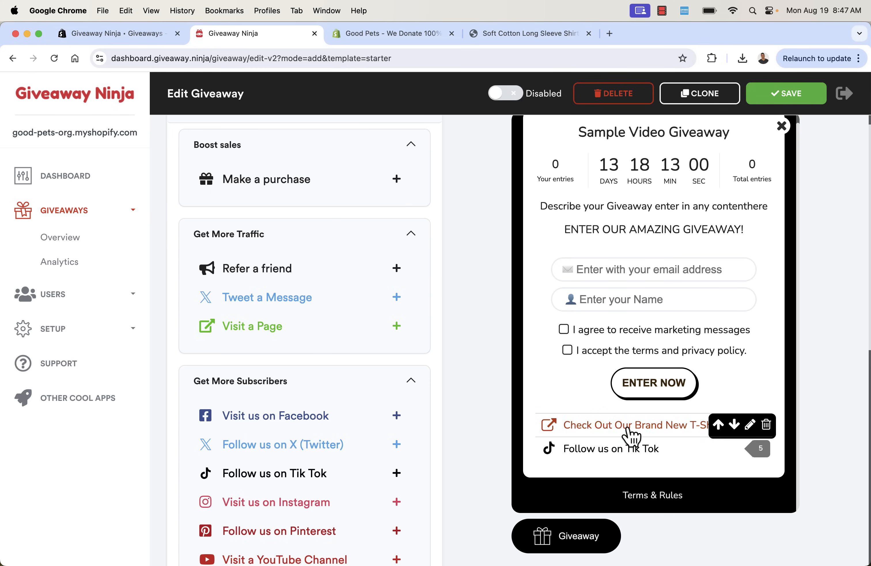
pyautogui.click(719, 460)
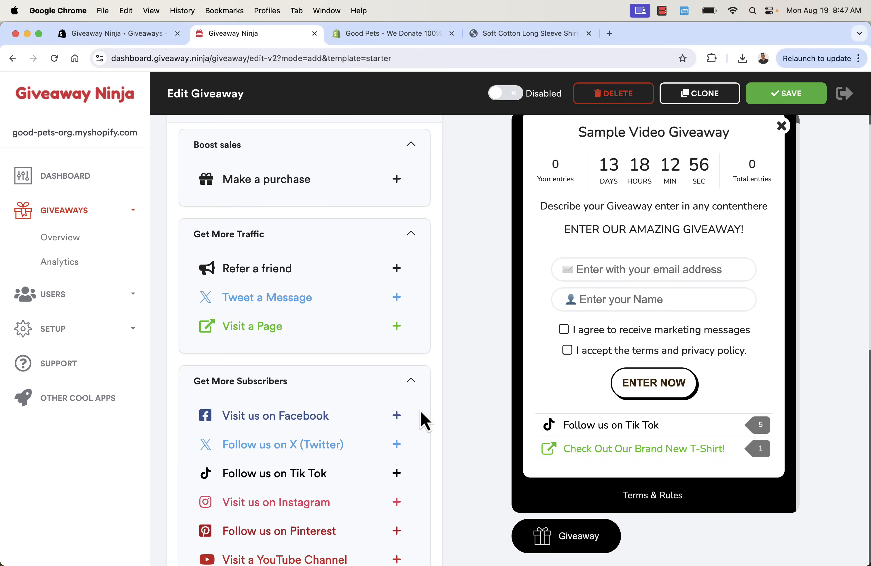
pyautogui.scroll(-2, 425, 418)
pyautogui.click(396, 384)
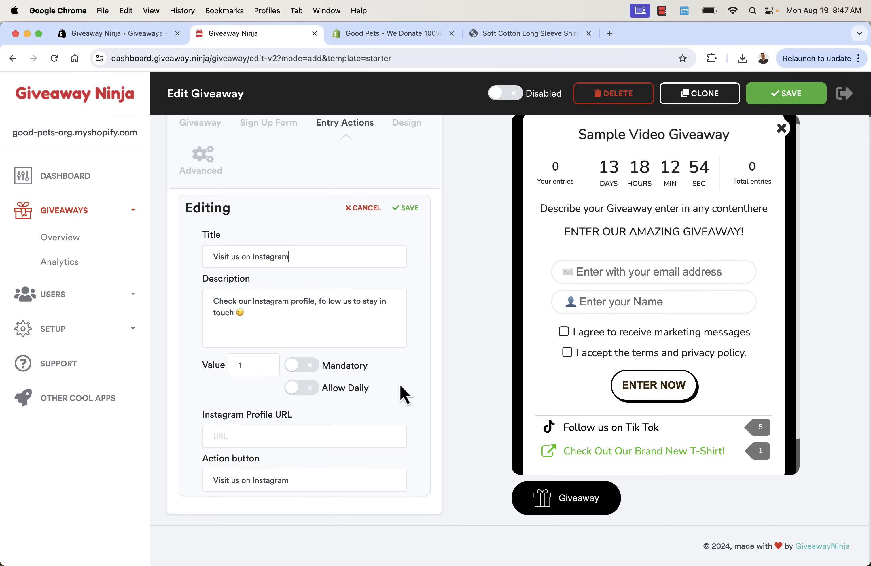
pyautogui.doubleClick(247, 366)
pyautogui.write('5')
pyautogui.click(404, 209)
pyautogui.click(288, 439)
pyautogui.write('https://instagram.com/goodpets')
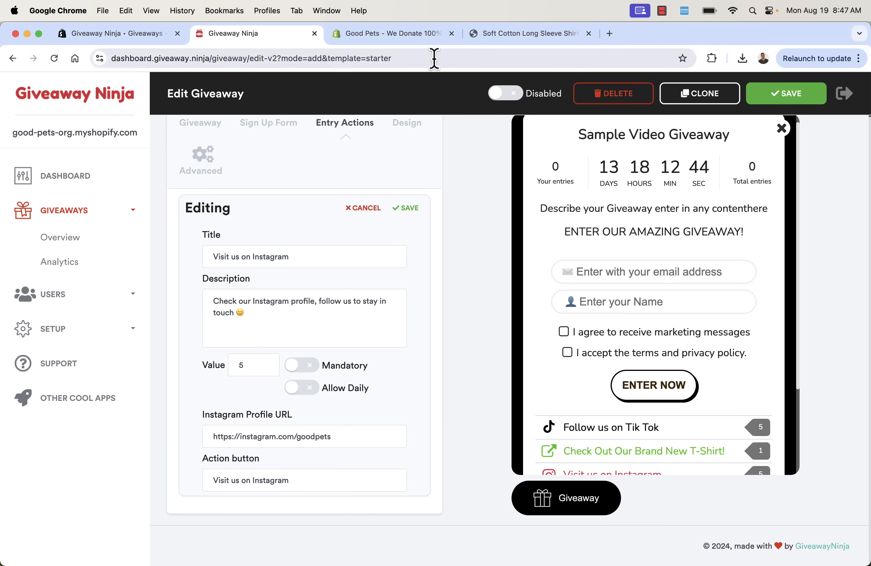
pyautogui.click(405, 210)
# Move the Instagram action to the top of the entry list, above Tik Tok and T-Shirt
pyautogui.scroll(-3, 599, 447)
pyautogui.moveTo(599, 447)
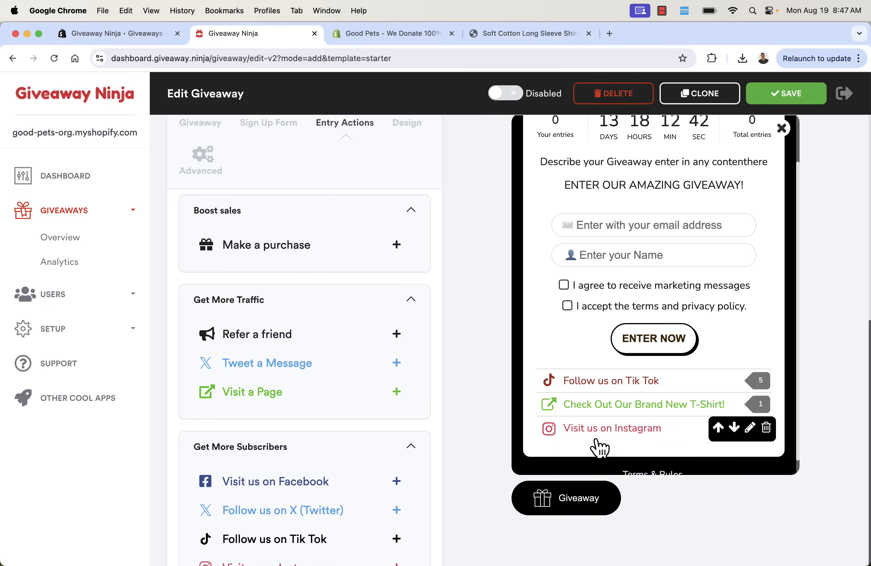
pyautogui.click(718, 426)
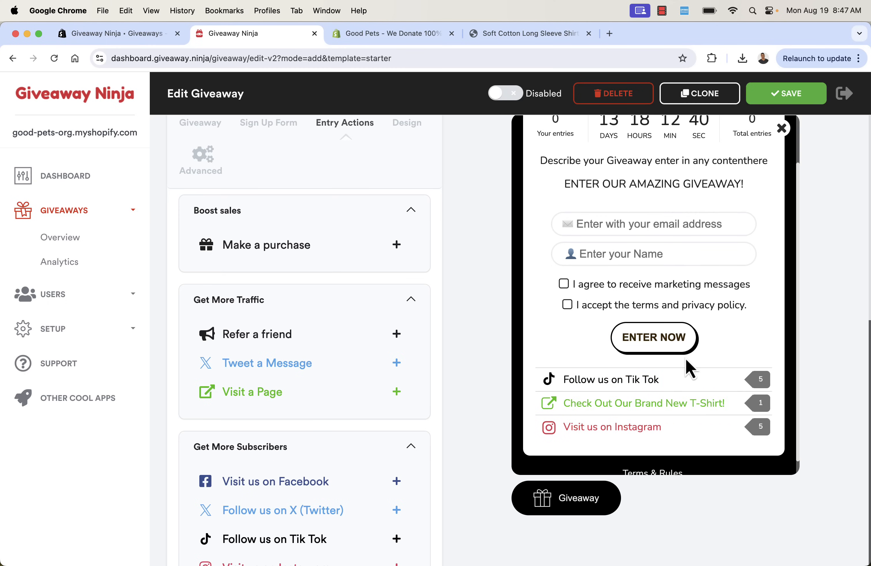
pyautogui.click(719, 426)
pyautogui.click(718, 403)
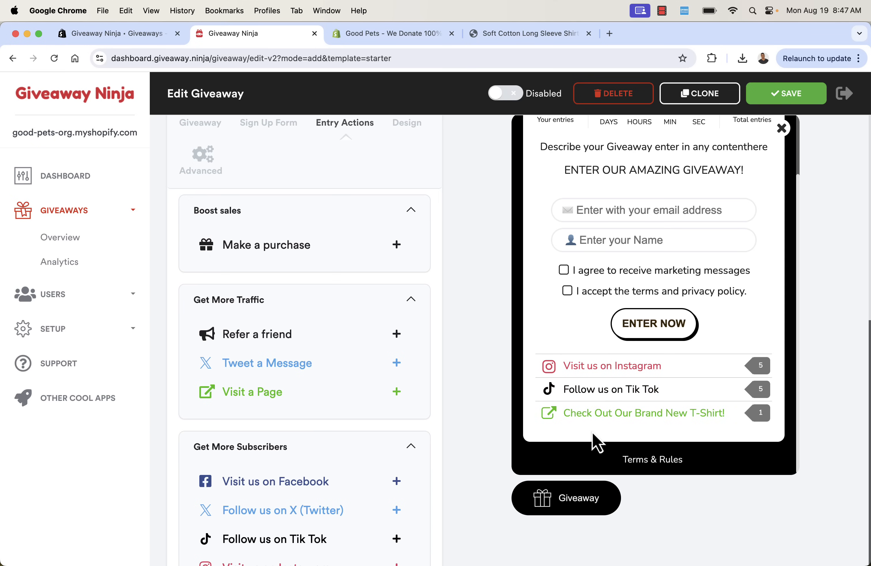
# Scroll down the available actions to the Boost On-site Engagement section
pyautogui.scroll(-5, 398, 430)
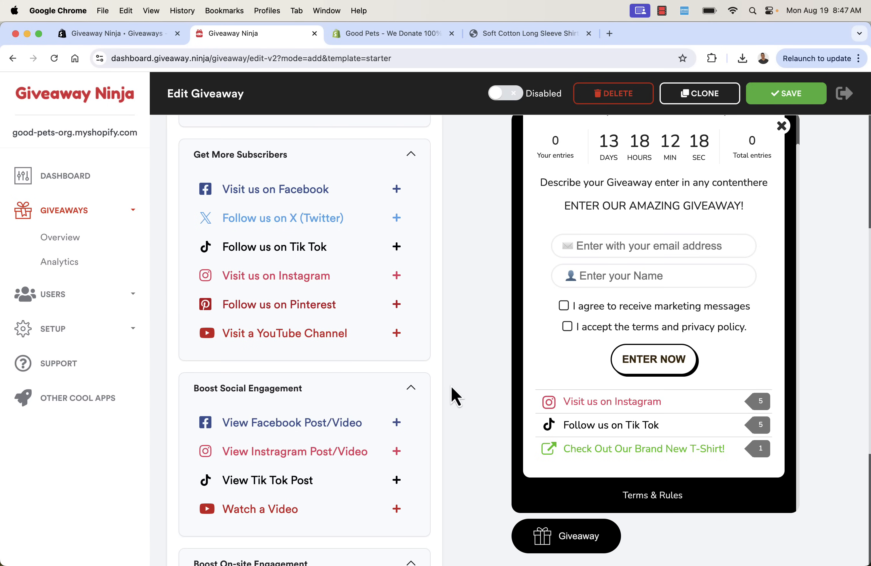
pyautogui.scroll(-4, 452, 386)
pyautogui.scroll(-3, 447, 364)
pyautogui.scroll(-1, 447, 363)
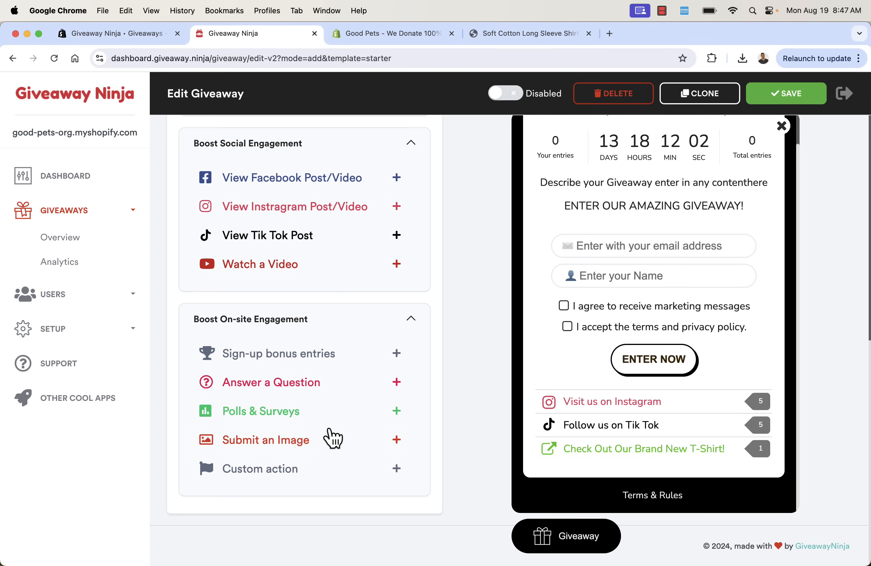
# Add an image action 'Submit A Picture With Your Pet' worth 10 entries, described 'We want to see you with your pets!'
pyautogui.click(328, 449)
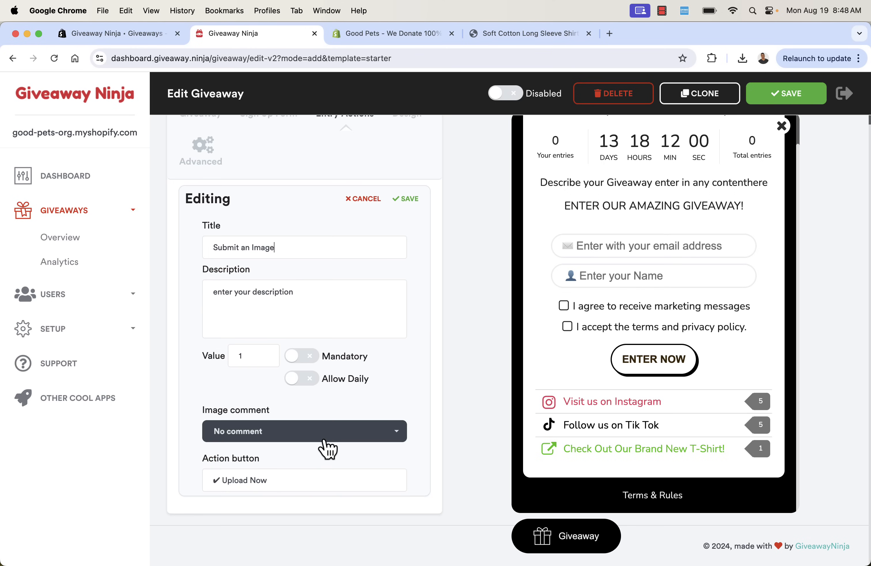
pyautogui.tripleClick(291, 254)
pyautogui.write('S')
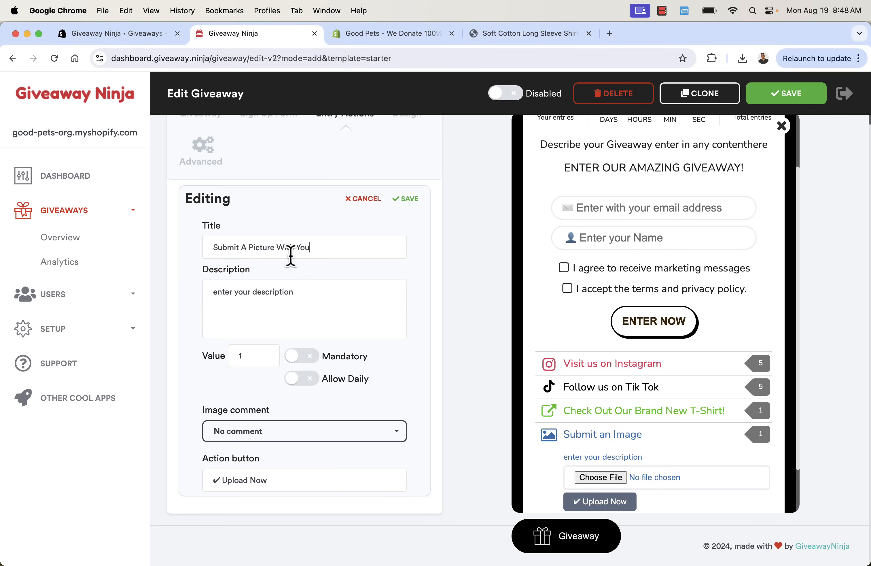
pyautogui.tripleClick(273, 303)
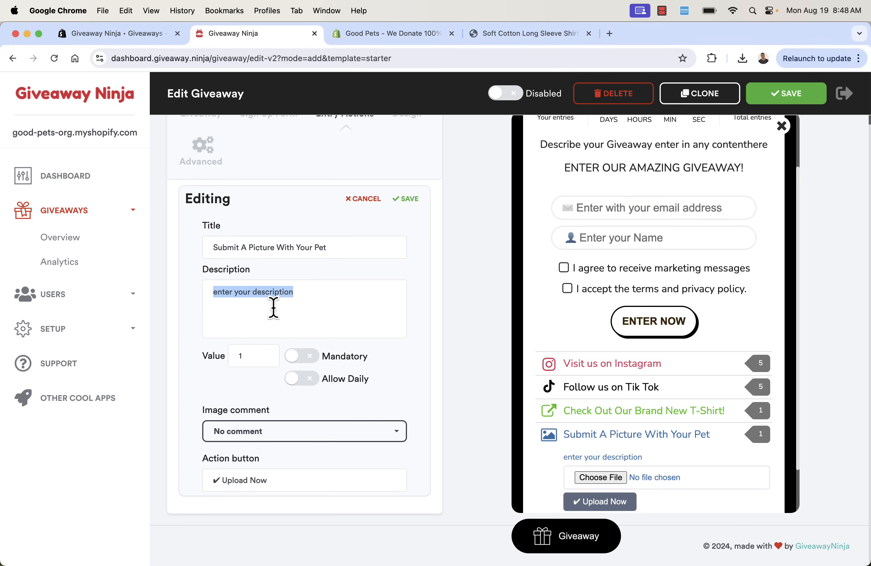
pyautogui.write('We want to see you with')
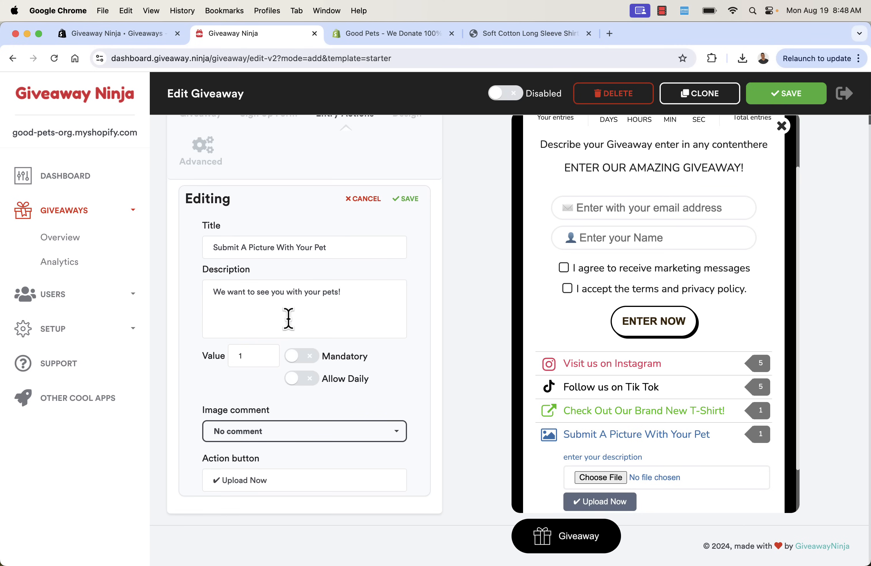
pyautogui.click(268, 355)
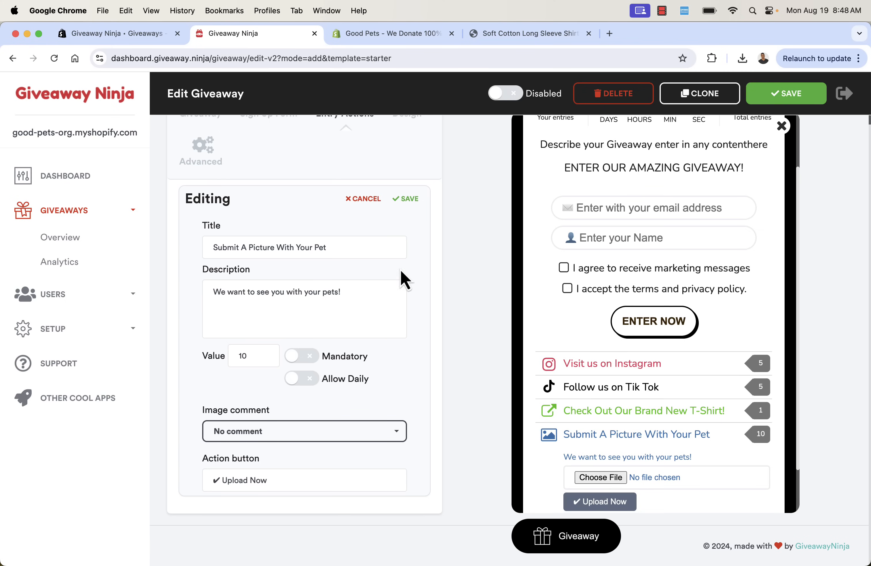
pyautogui.click(418, 206)
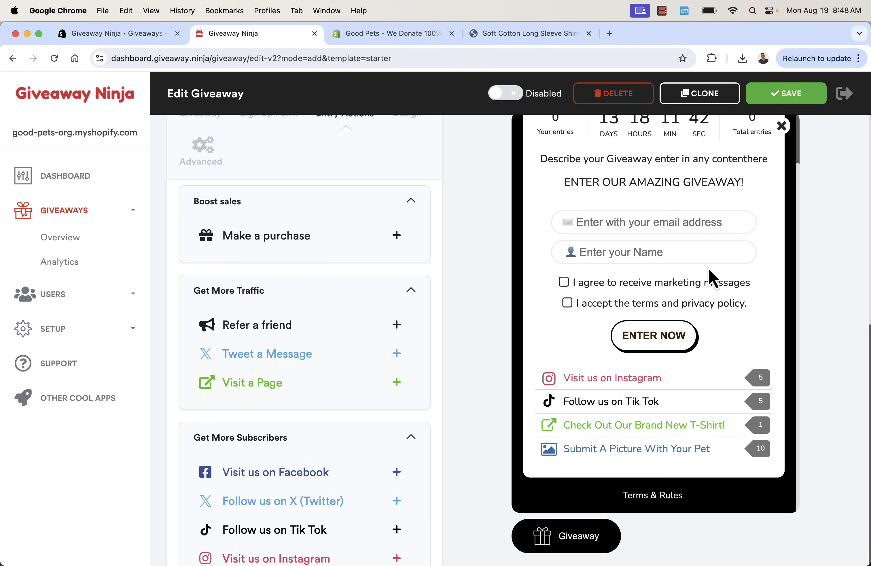
pyautogui.moveTo(644, 423)
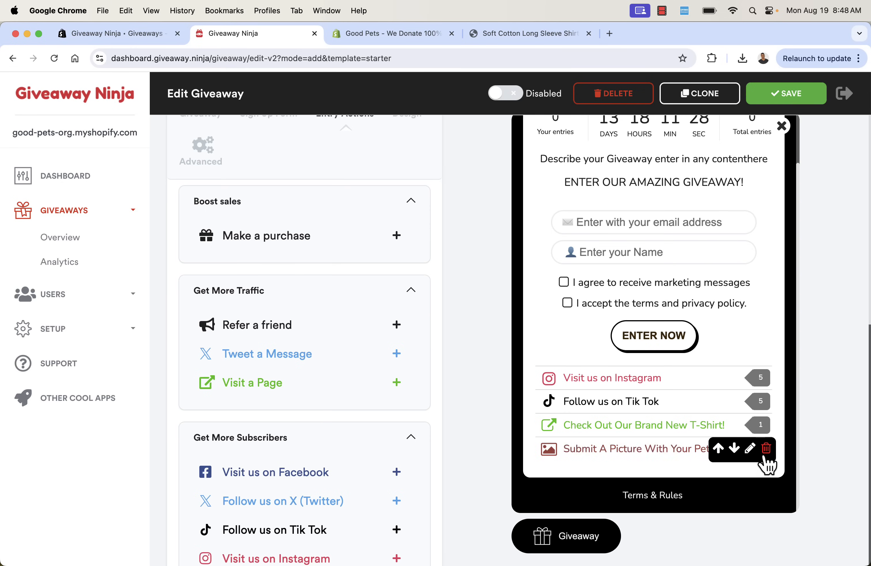
# Add a question action 'What t-shirt design do you want to see next?' worth 3 entries
pyautogui.scroll(-12, 414, 434)
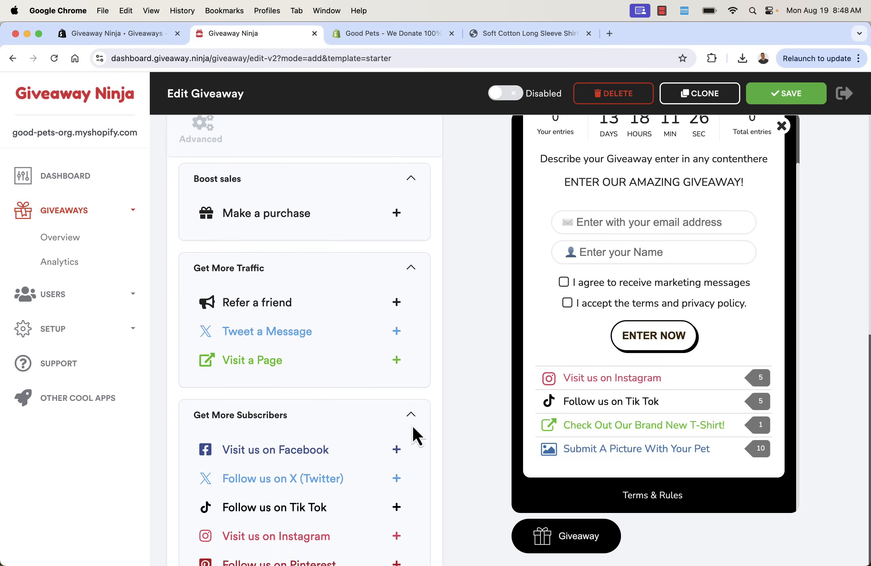
pyautogui.scroll(-2, 414, 434)
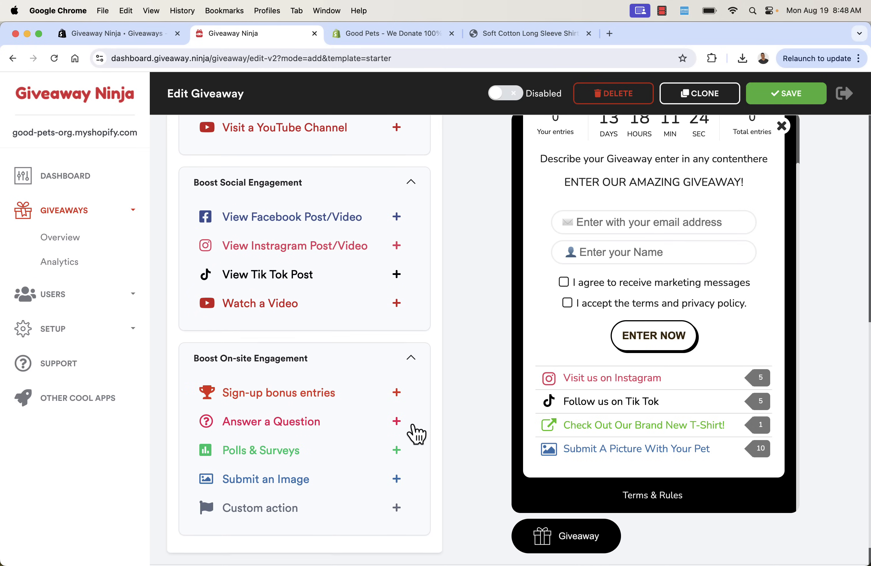
pyautogui.click(392, 417)
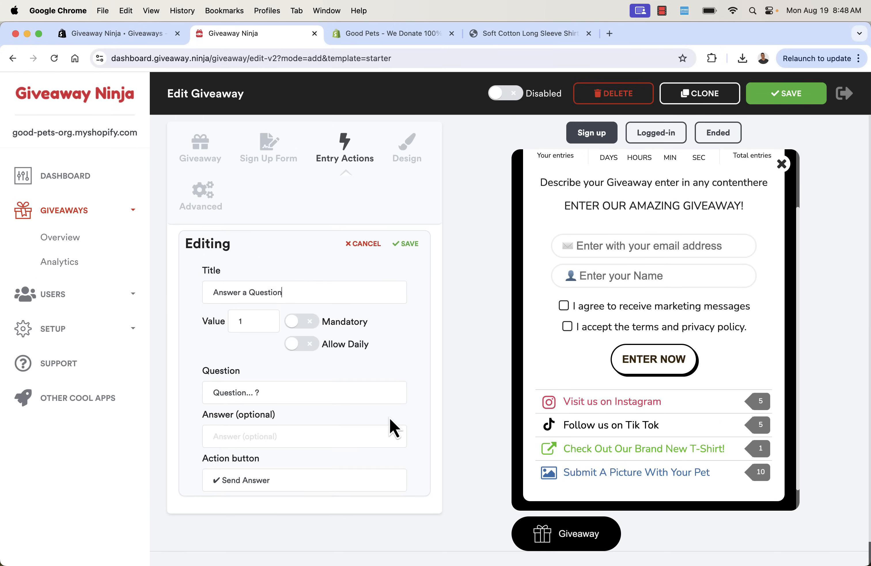
pyautogui.tripleClick(290, 296)
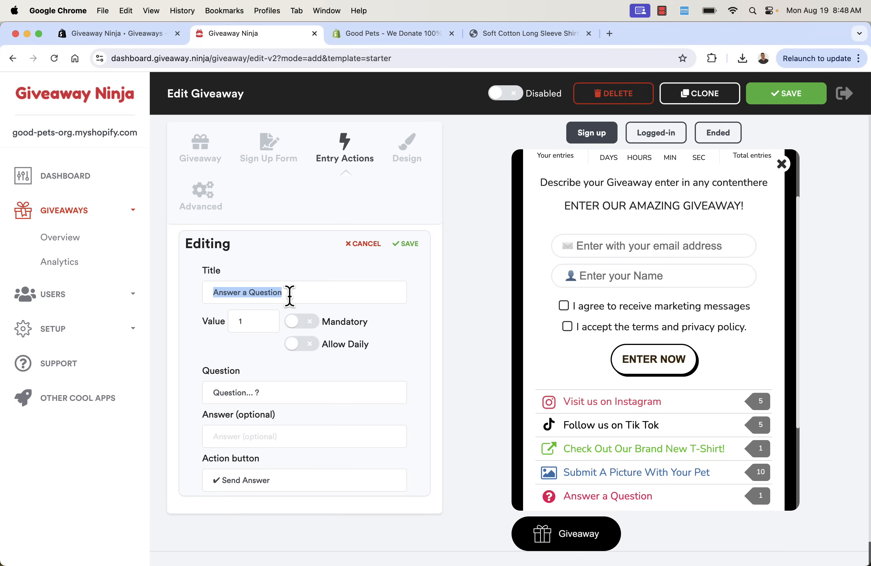
pyautogui.write('What t-shirt design do you want to see next?')
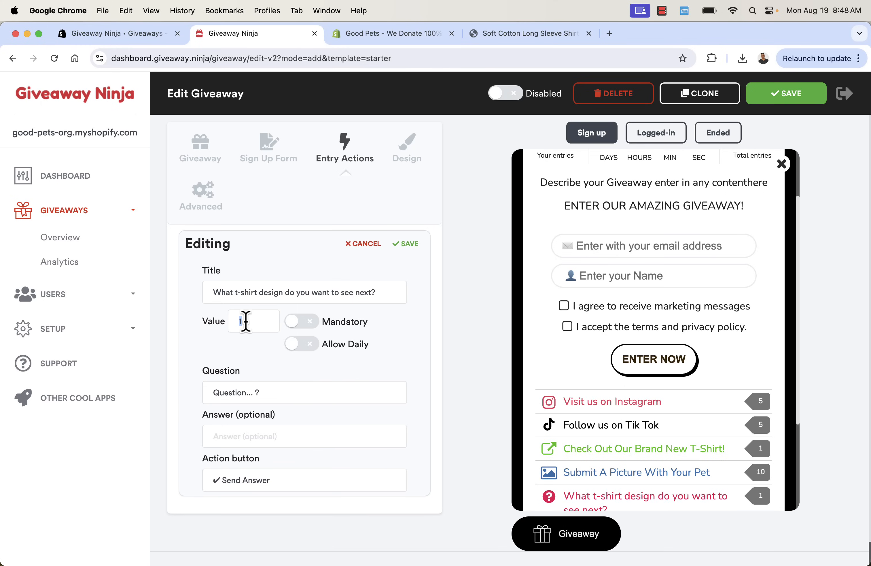
pyautogui.write('3')
pyautogui.click(407, 244)
# Move the t-shirt question up four places to the top of the entry list
pyautogui.scroll(-2, 624, 367)
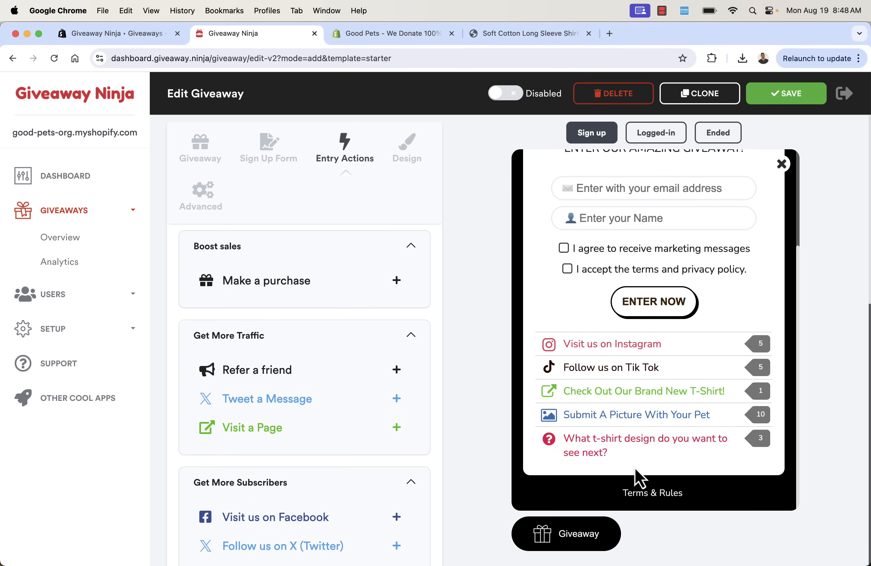
pyautogui.click(719, 440)
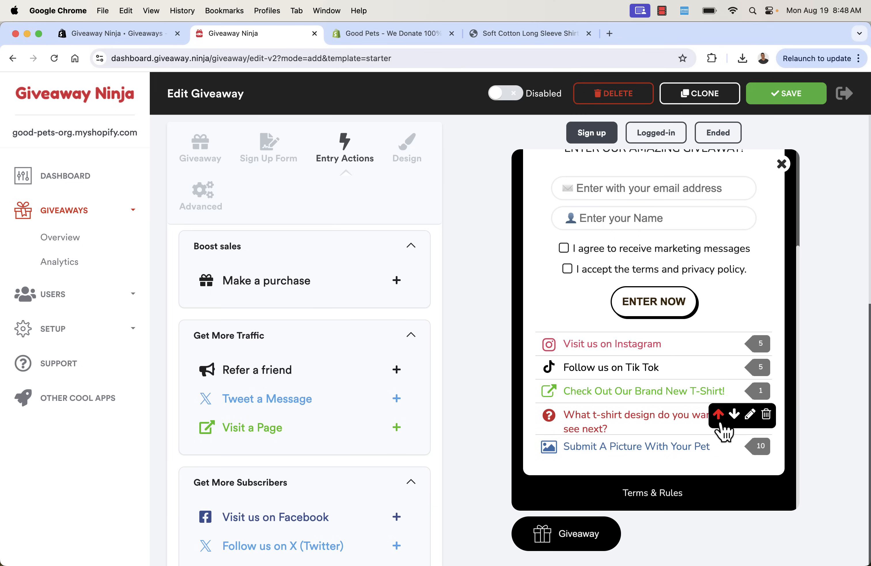
pyautogui.click(719, 417)
pyautogui.click(719, 391)
pyautogui.click(719, 367)
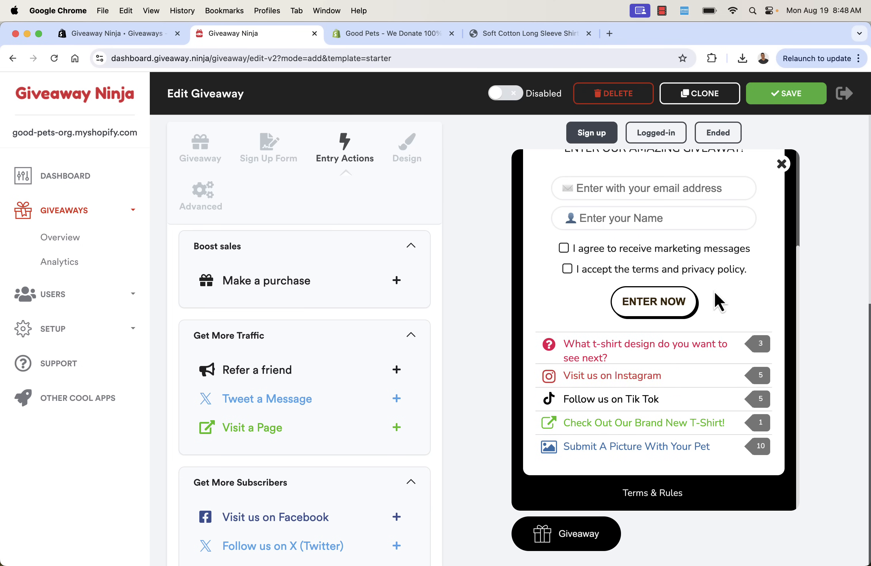
pyautogui.scroll(-15, 371, 476)
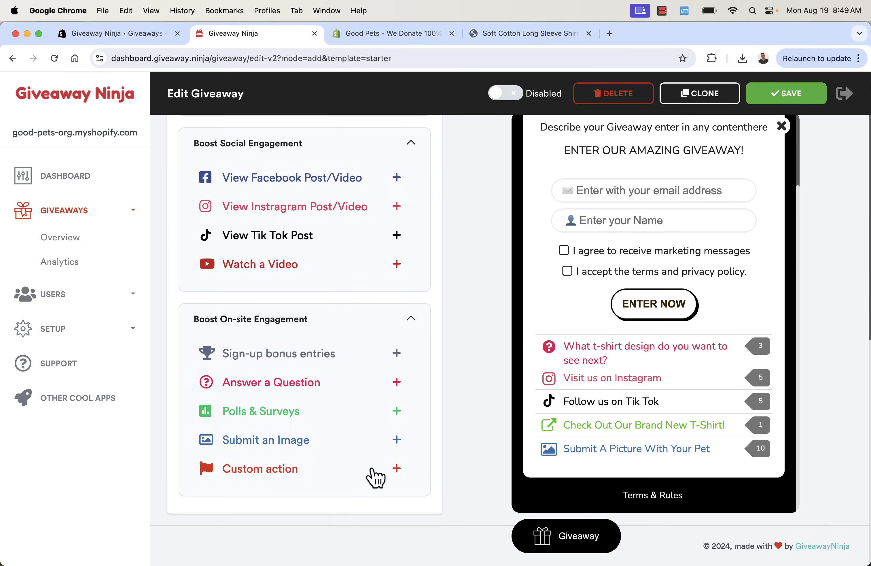
# Add the 'Invite your friends' referral action earning 3 entries per referral
pyautogui.scroll(5, 372, 384)
pyautogui.scroll(9, 374, 384)
pyautogui.scroll(2, 372, 378)
pyautogui.click(369, 323)
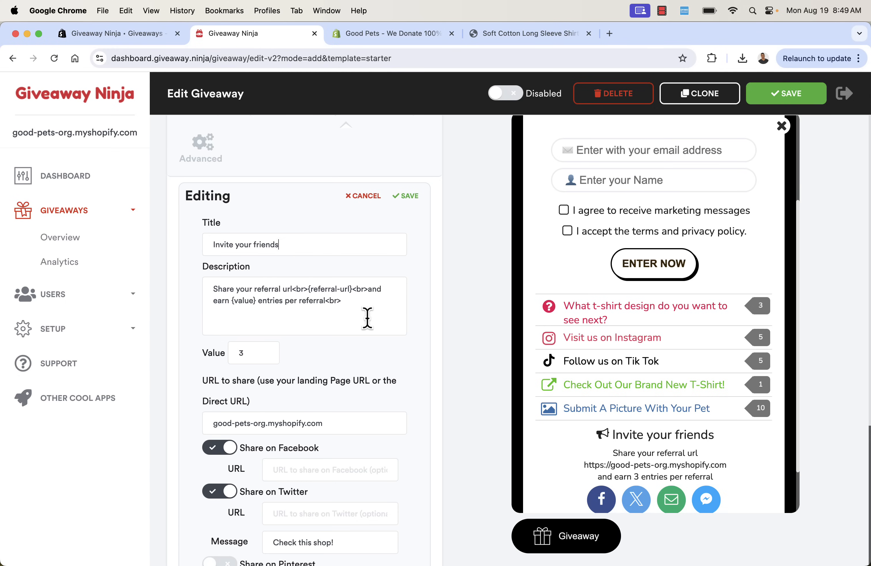
pyautogui.scroll(-6, 368, 318)
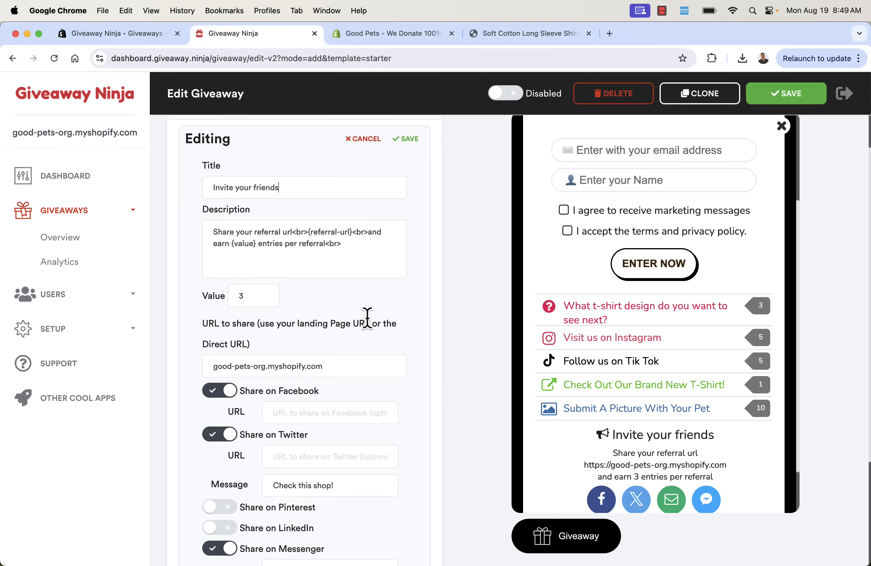
pyautogui.scroll(3, 368, 318)
pyautogui.scroll(1, 368, 321)
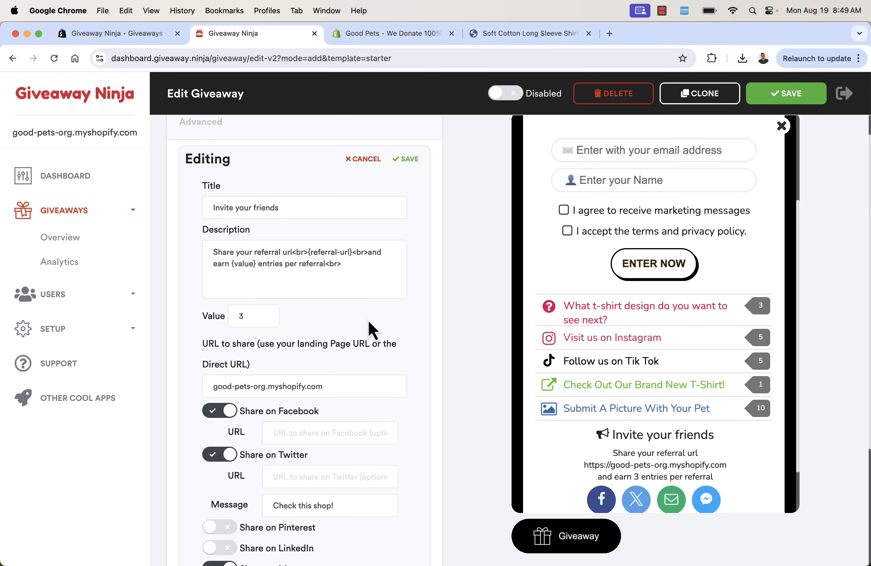
pyautogui.click(410, 159)
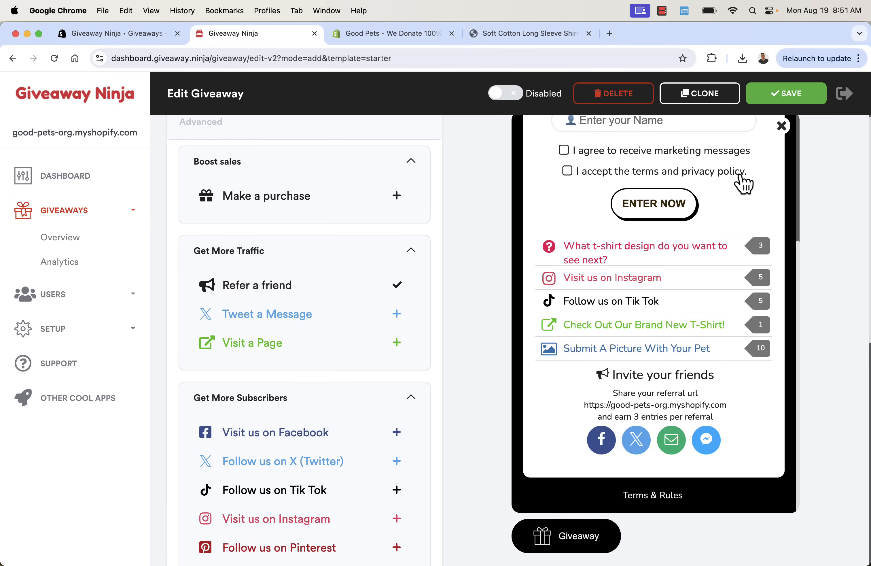
# Reorder Invite your friends so it ends up last in the entry list
pyautogui.moveTo(735, 390)
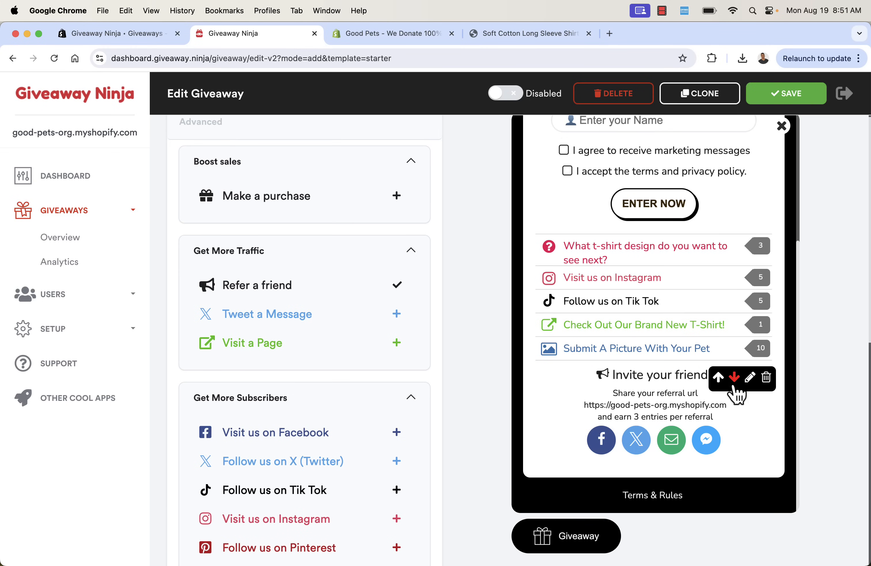
pyautogui.click(719, 378)
pyautogui.click(718, 353)
pyautogui.click(734, 333)
pyautogui.click(734, 332)
pyautogui.click(734, 332)
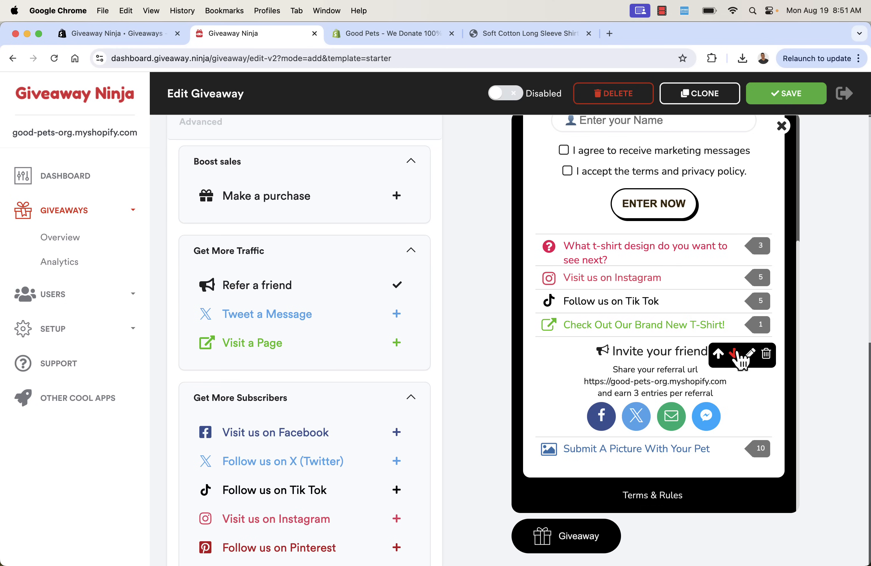
pyautogui.click(734, 354)
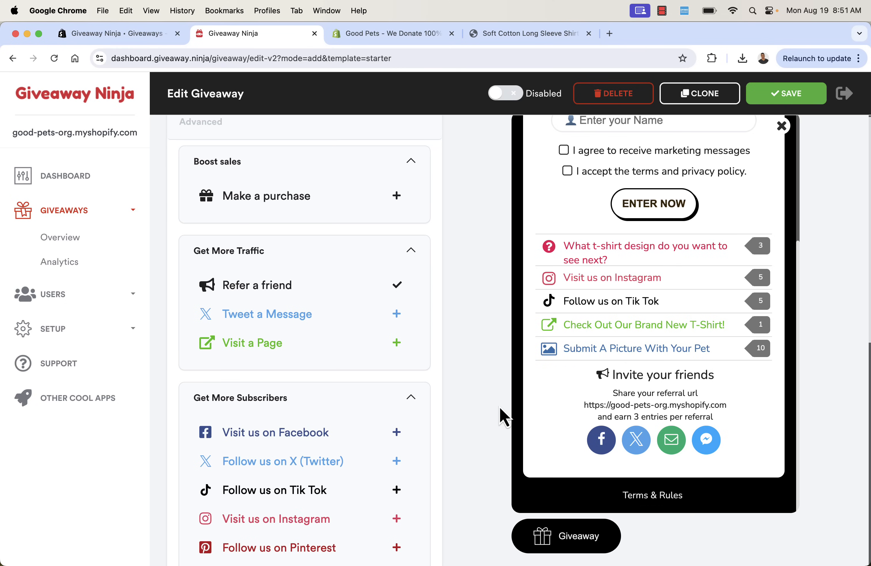
pyautogui.scroll(3, 375, 372)
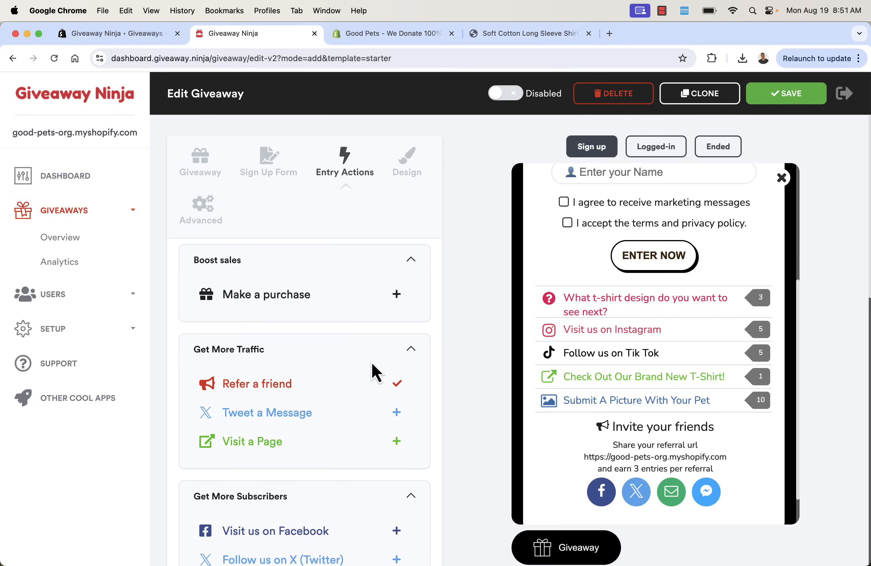
# In the Design settings, give the launch button a Megaphone icon
pyautogui.click(419, 178)
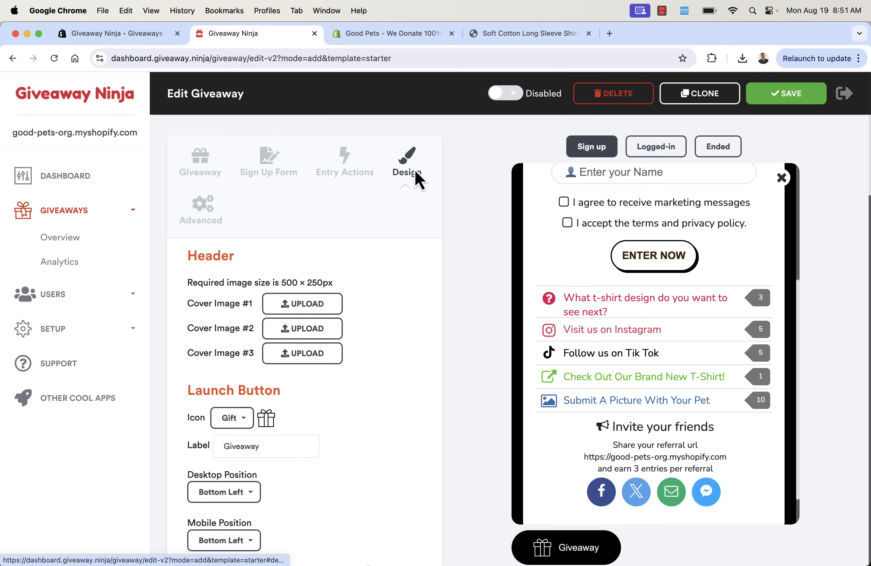
pyautogui.scroll(5, 557, 296)
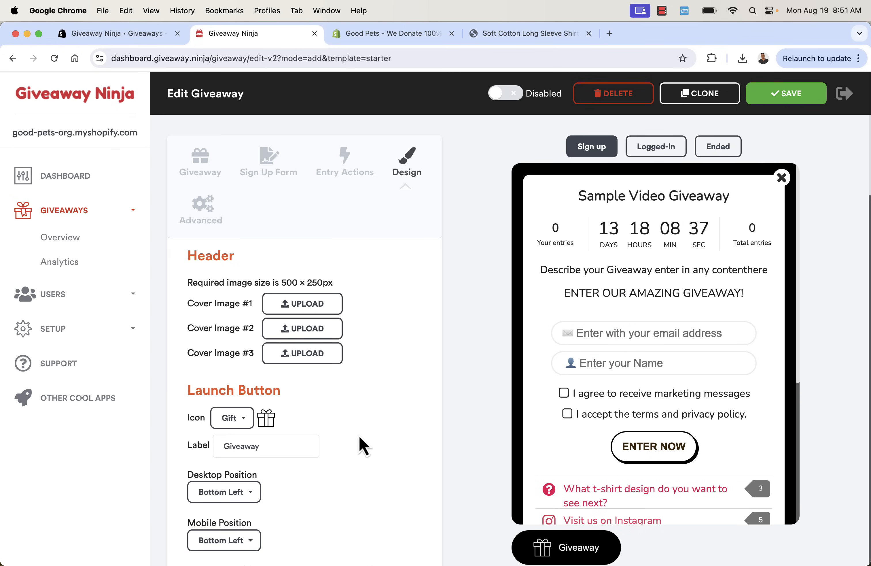
pyautogui.click(243, 420)
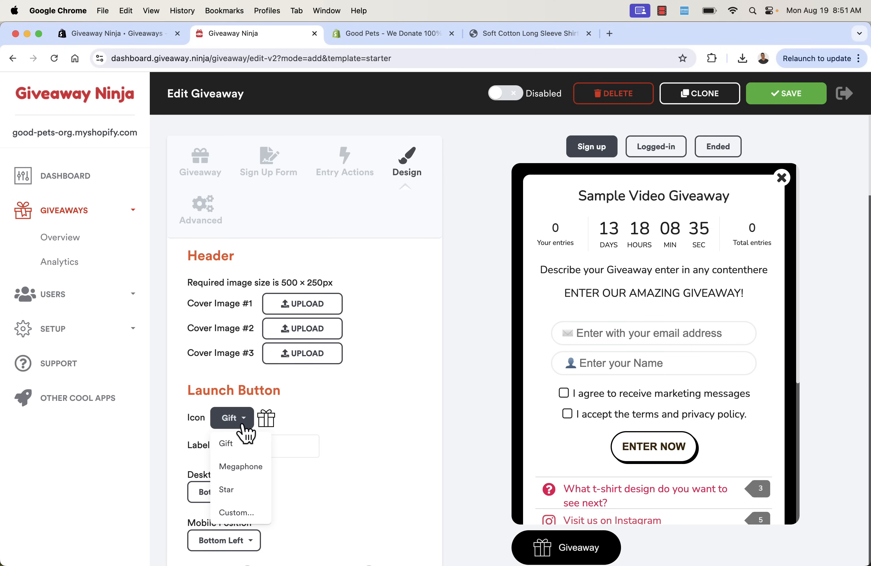
pyautogui.click(252, 470)
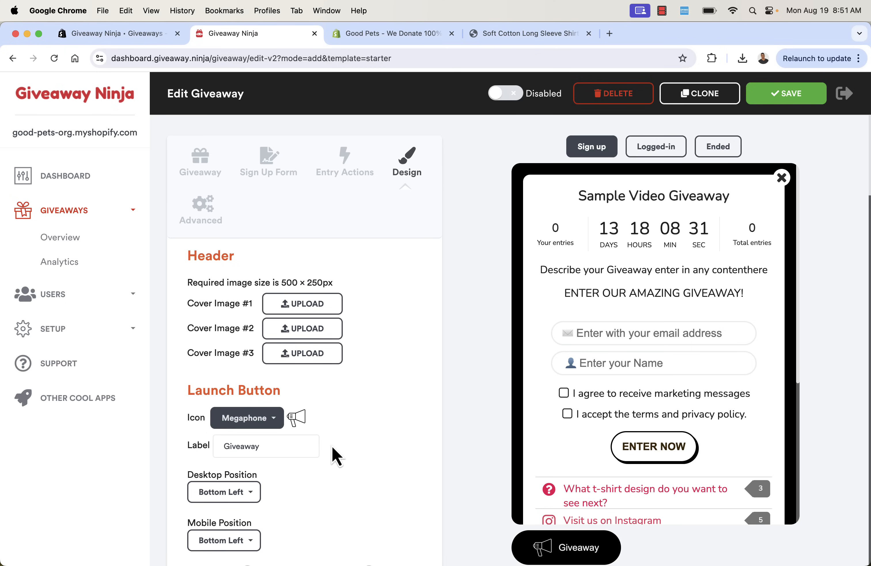
# Keep the launch button position at Bottom Left for both desktop and mobile
pyautogui.scroll(-1, 335, 455)
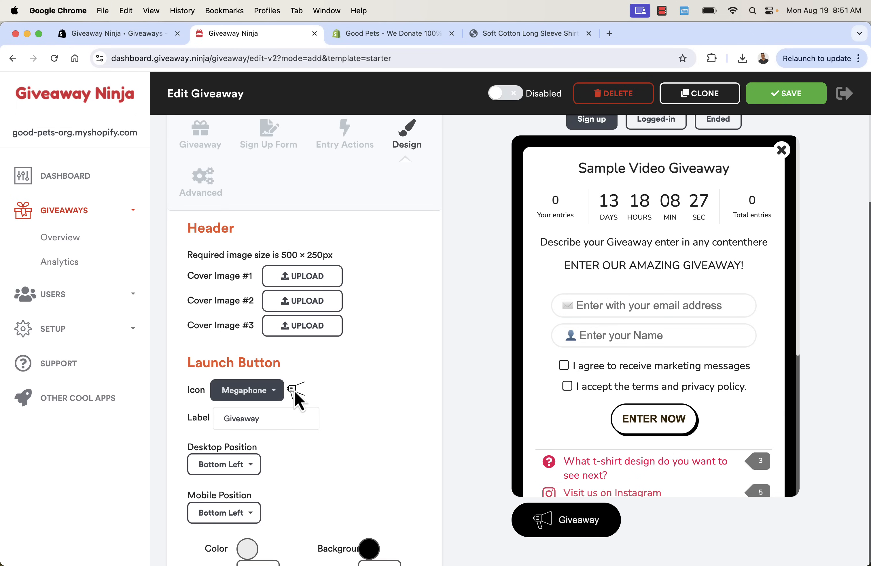
pyautogui.scroll(-3, 296, 367)
pyautogui.scroll(-2, 294, 388)
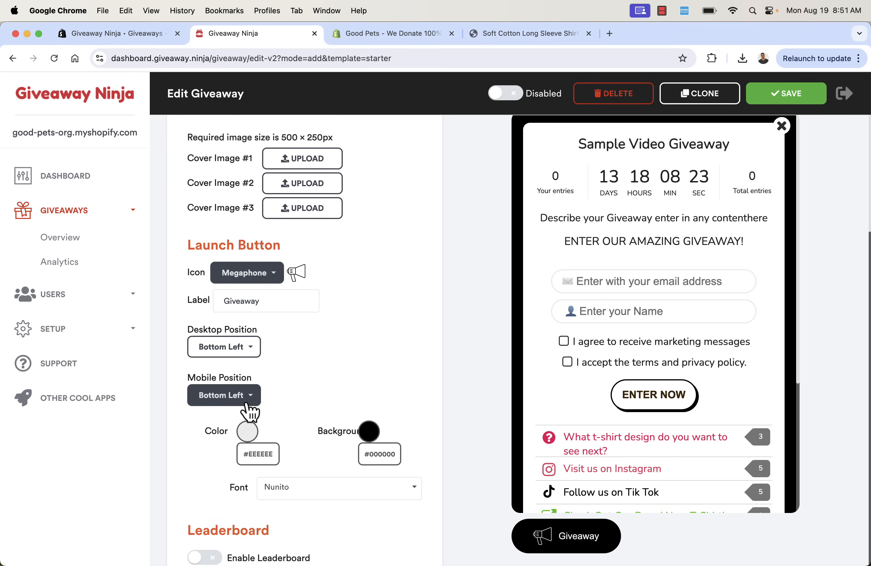
pyautogui.click(233, 352)
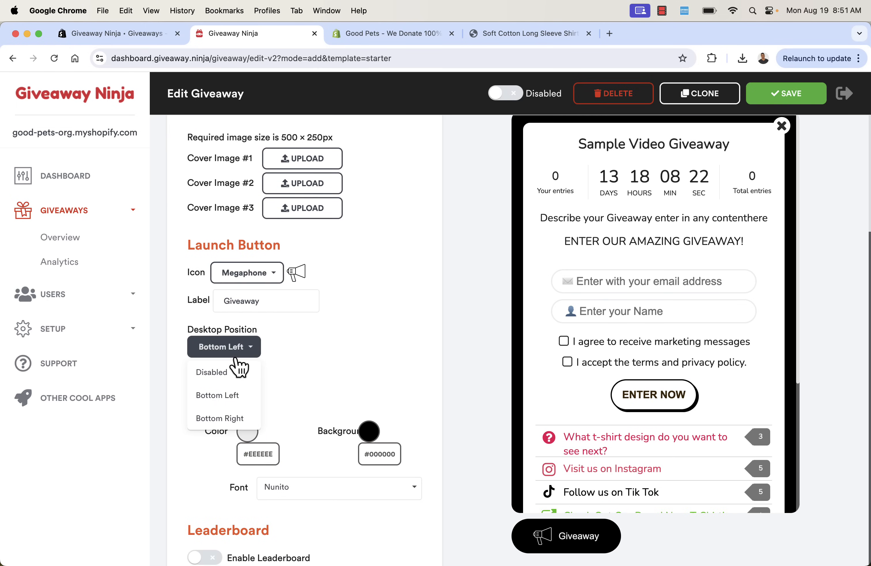
pyautogui.click(298, 397)
pyautogui.click(253, 399)
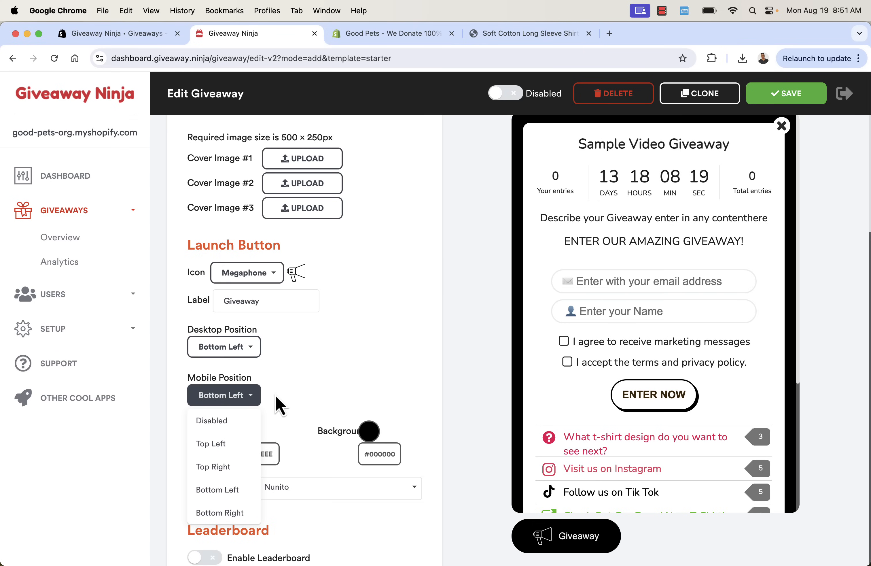
pyautogui.click(299, 402)
# Change the giveaway background colour from black to blue #0089EF, then briefly check the storefront
pyautogui.scroll(-2, 296, 401)
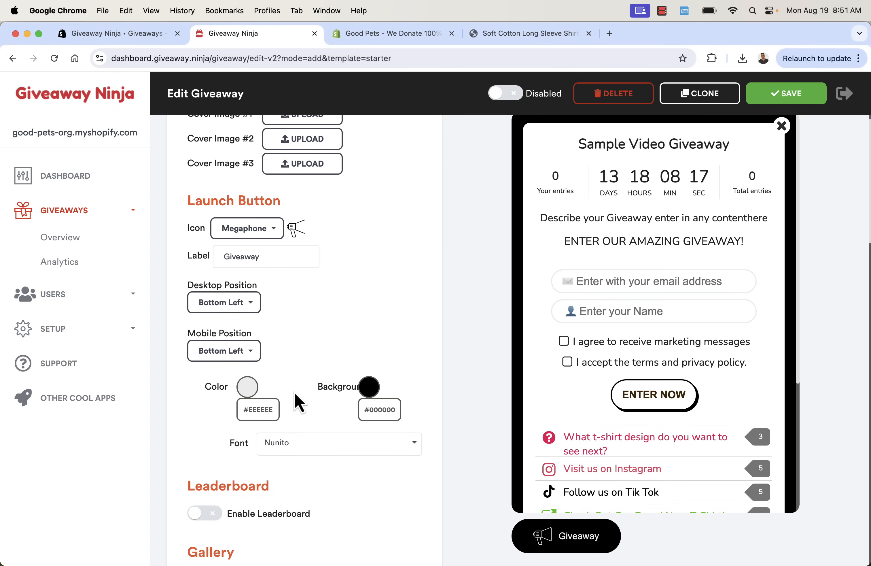
pyautogui.click(369, 388)
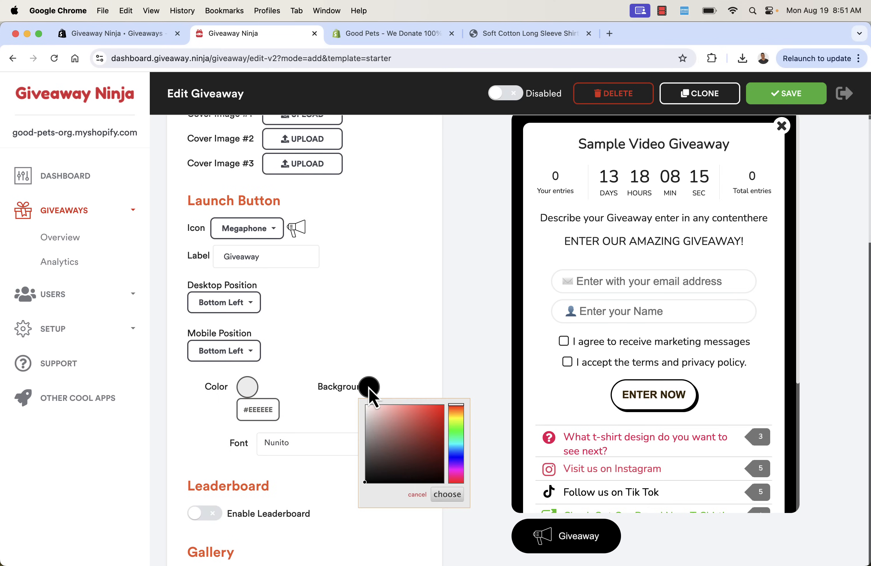
pyautogui.moveTo(401, 422); pyautogui.dragTo(451, 413)
pyautogui.click(456, 449)
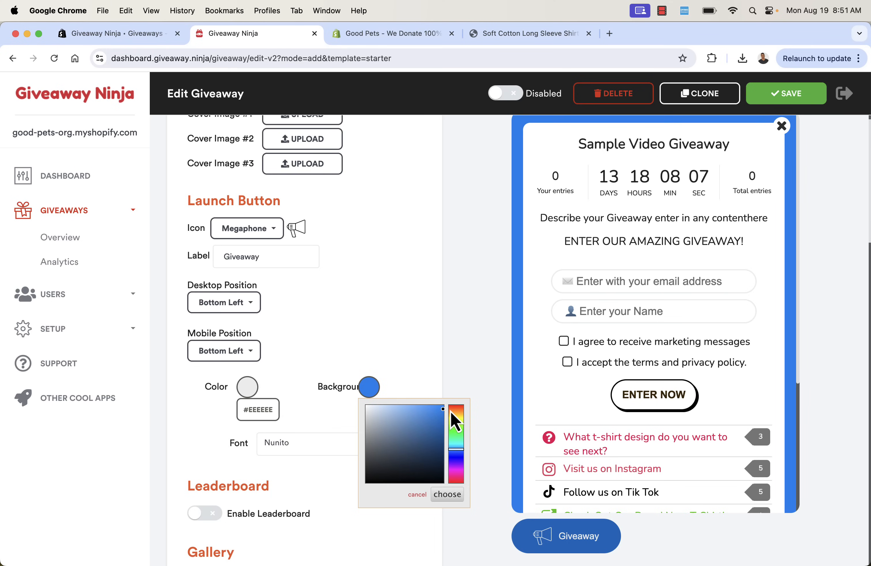
pyautogui.click(397, 320)
pyautogui.scroll(-3, 396, 321)
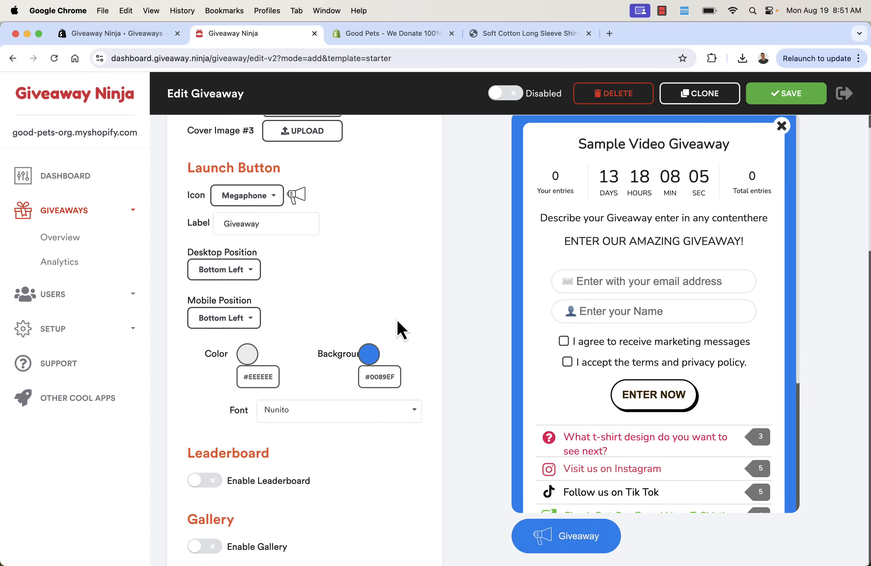
pyautogui.click(514, 39)
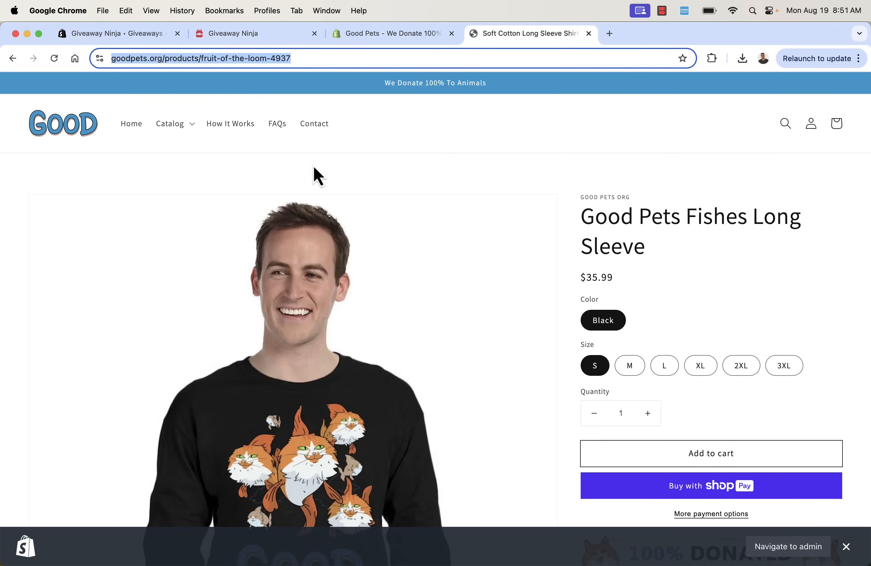
pyautogui.click(263, 40)
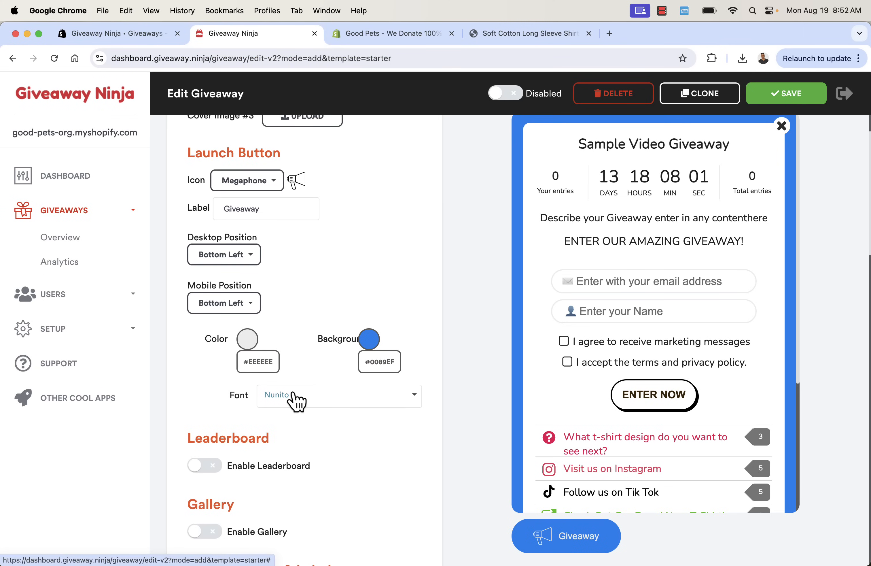
# Set the widget font to Mako after trying Nova Round and Modern Antiqua
pyautogui.scroll(-1, 313, 443)
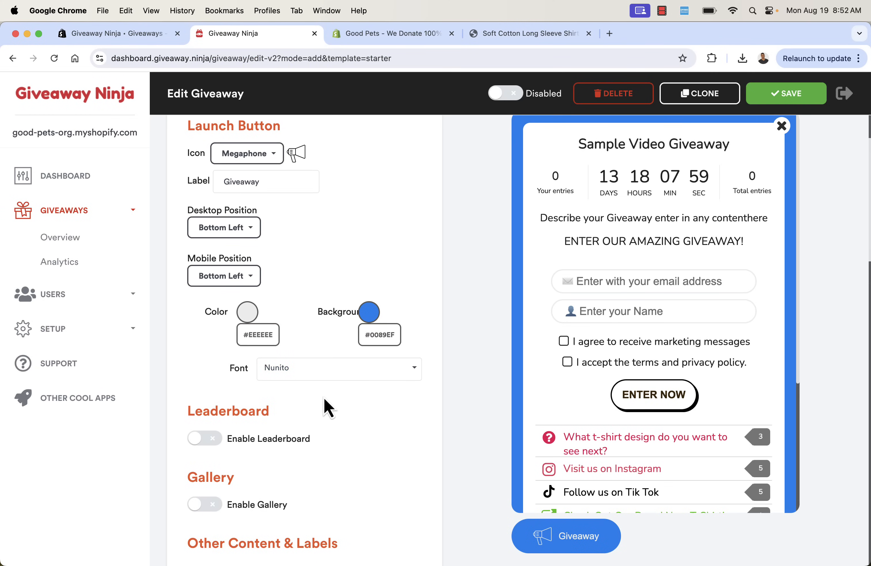
pyautogui.click(337, 362)
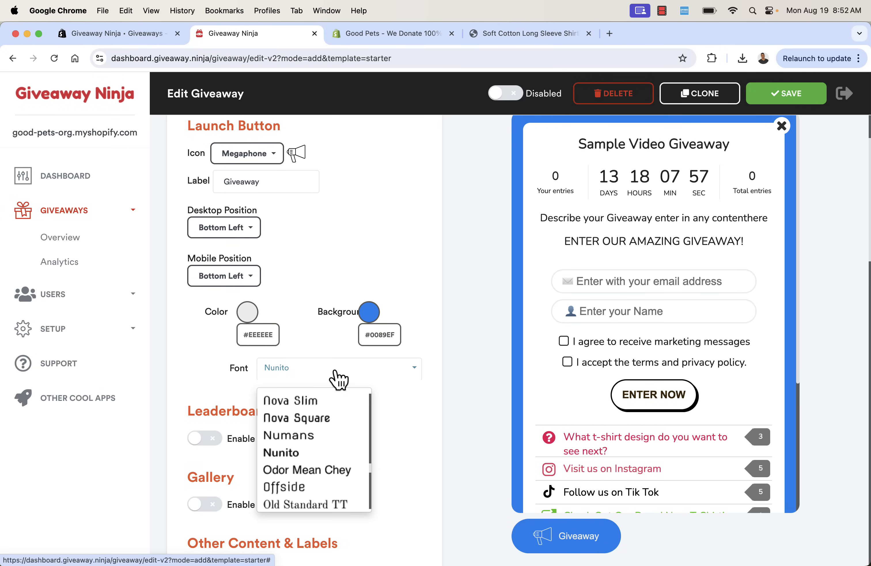
pyautogui.scroll(5, 320, 463)
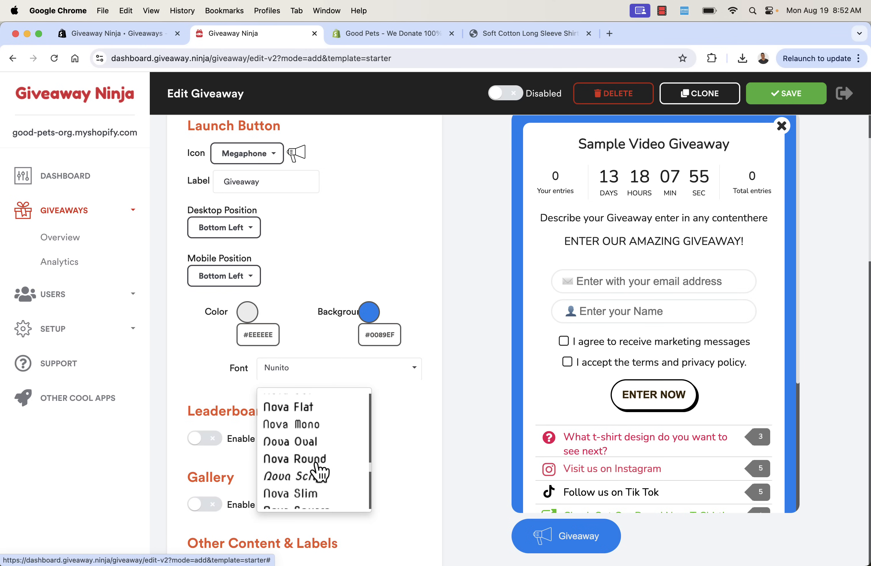
pyautogui.click(317, 464)
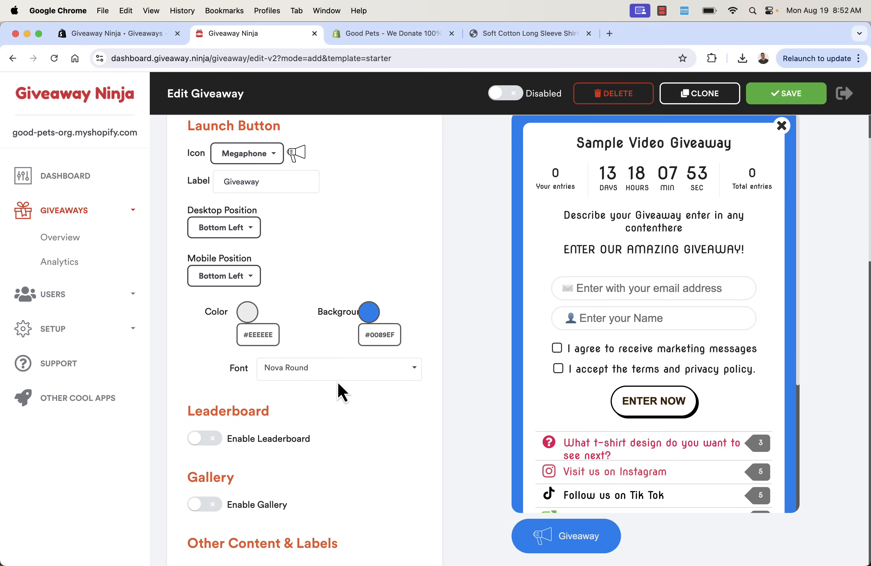
pyautogui.click(338, 371)
pyautogui.scroll(5, 326, 425)
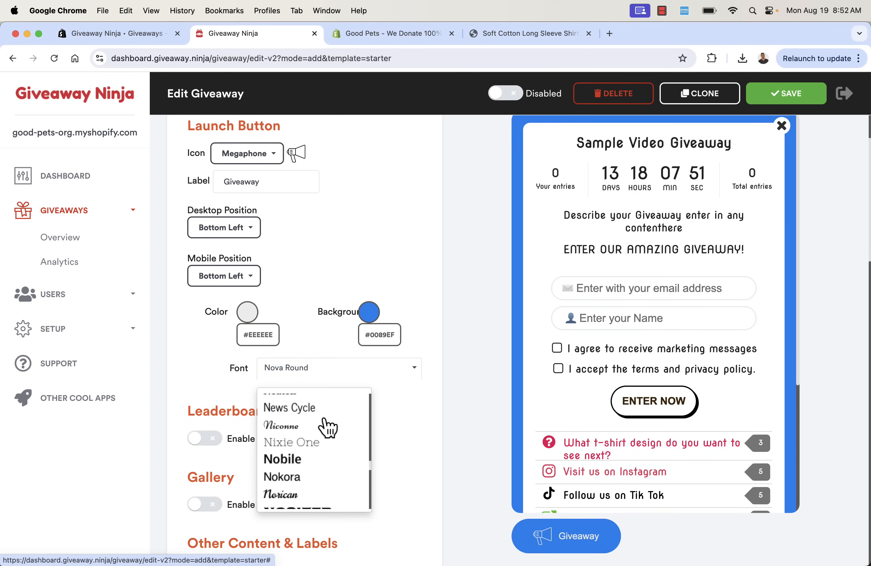
pyautogui.scroll(10, 326, 426)
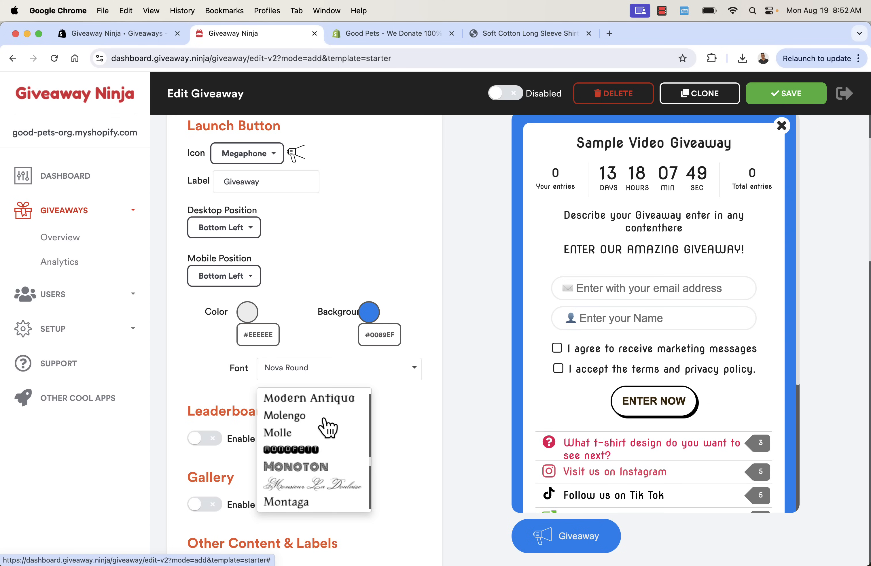
pyautogui.scroll(5, 328, 426)
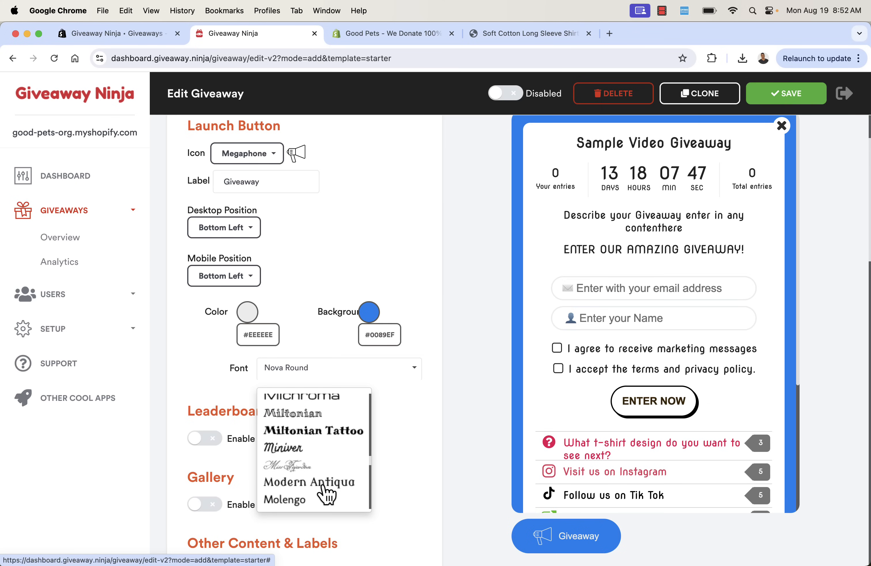
pyautogui.click(323, 484)
pyautogui.click(311, 372)
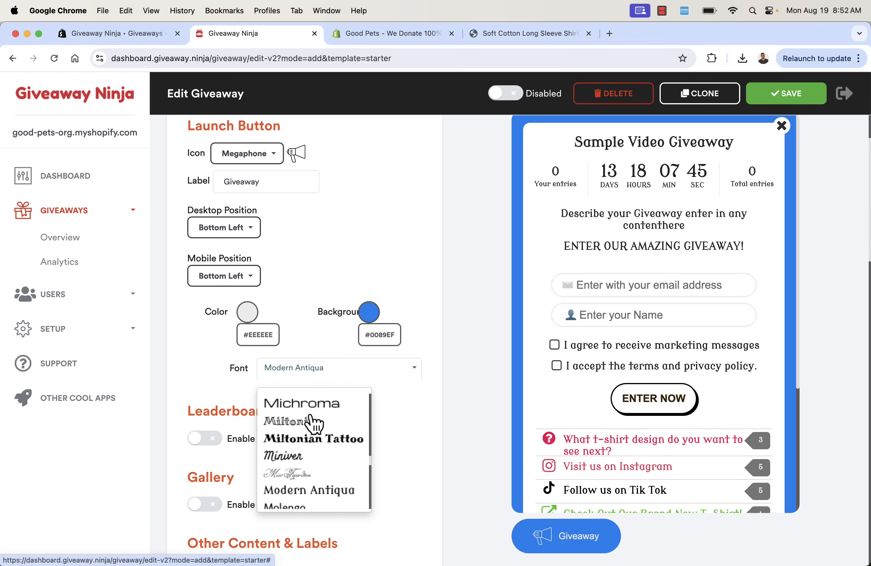
pyautogui.scroll(10, 311, 430)
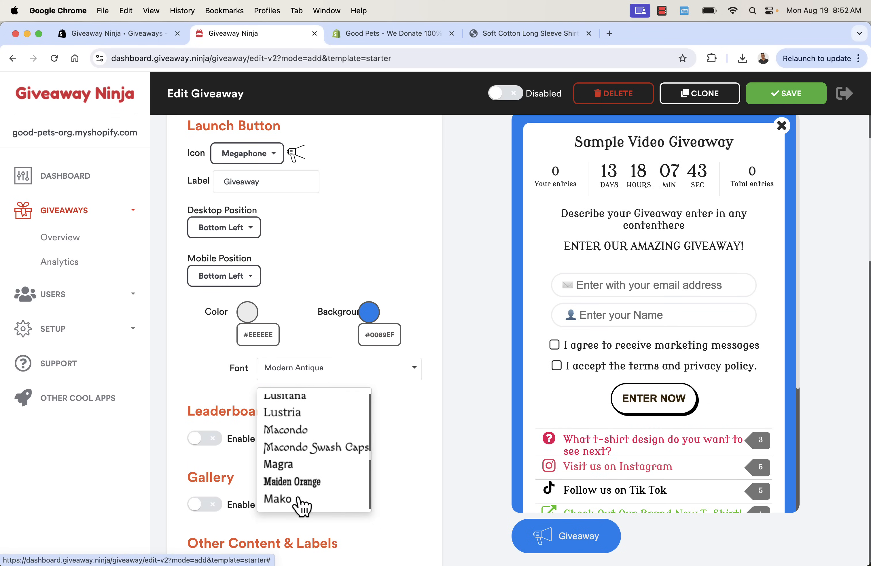
pyautogui.click(301, 499)
# Turn on Enable Leaderboard
pyautogui.scroll(-3, 389, 288)
pyautogui.scroll(-2, 391, 290)
pyautogui.click(213, 302)
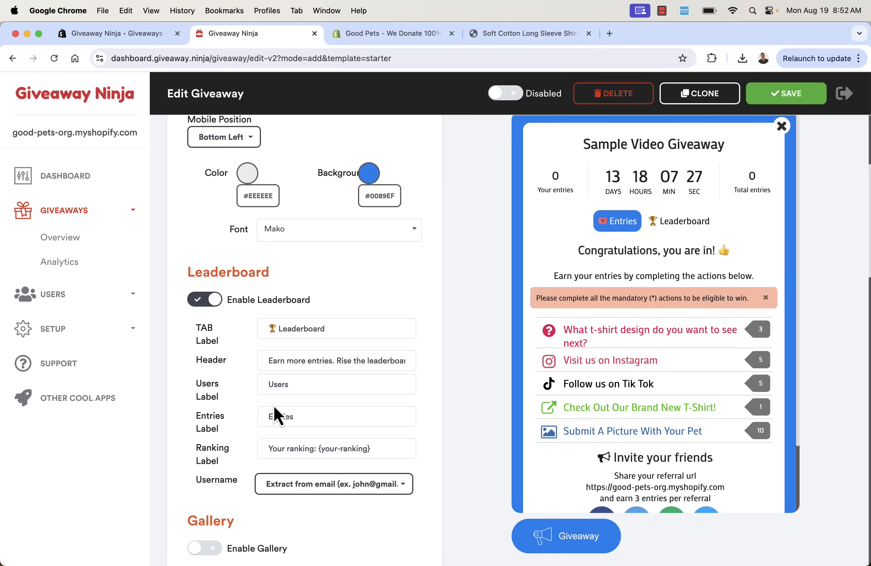
pyautogui.scroll(-5, 342, 414)
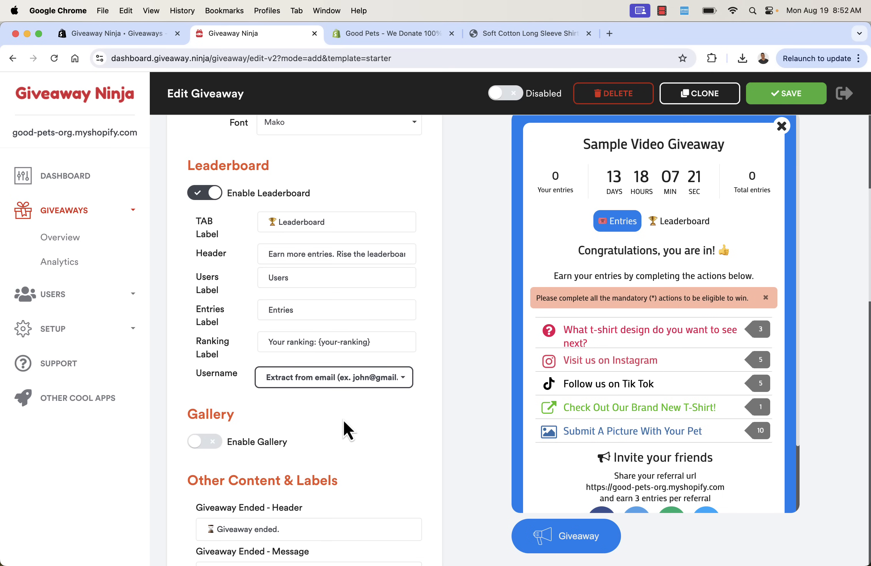
pyautogui.scroll(-5, 304, 440)
pyautogui.scroll(-4, 304, 440)
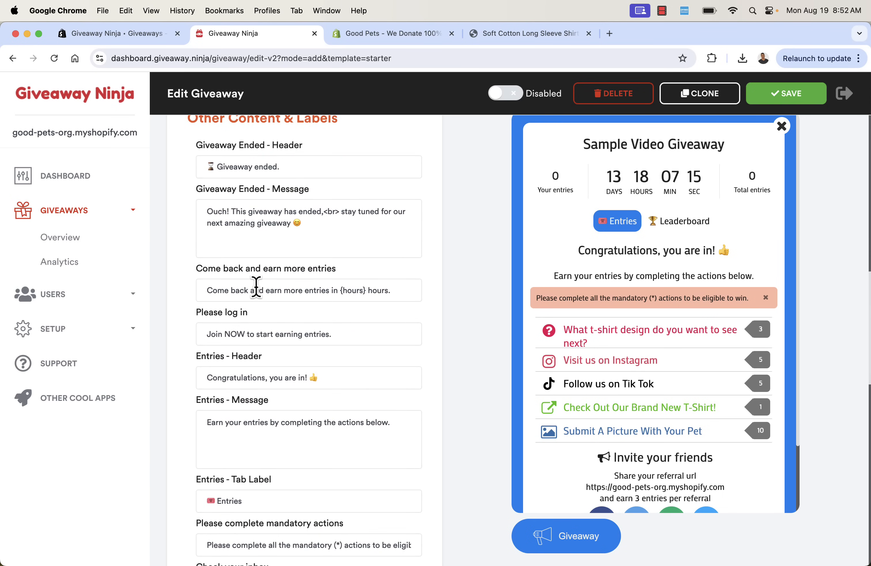
pyautogui.scroll(-8, 256, 286)
pyautogui.scroll(-10, 256, 286)
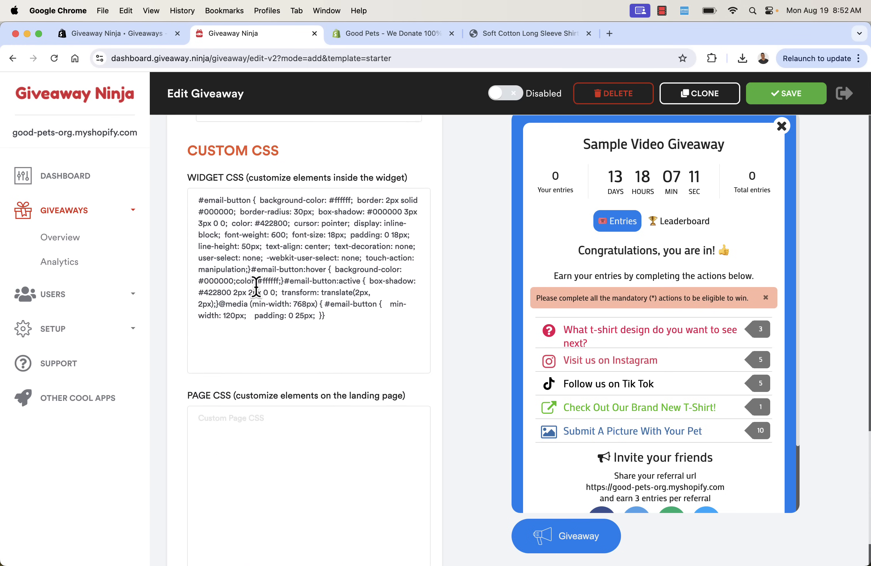
pyautogui.scroll(20, 257, 286)
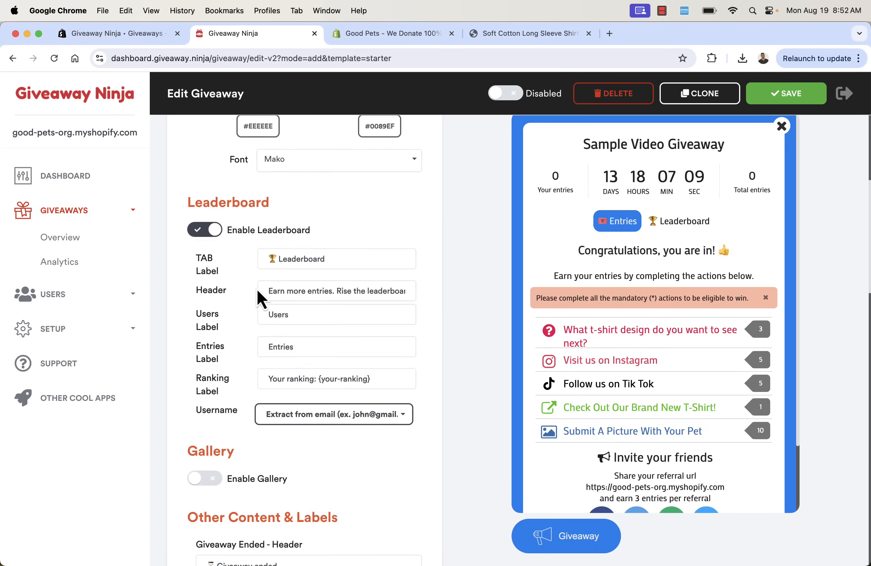
pyautogui.scroll(15, 259, 299)
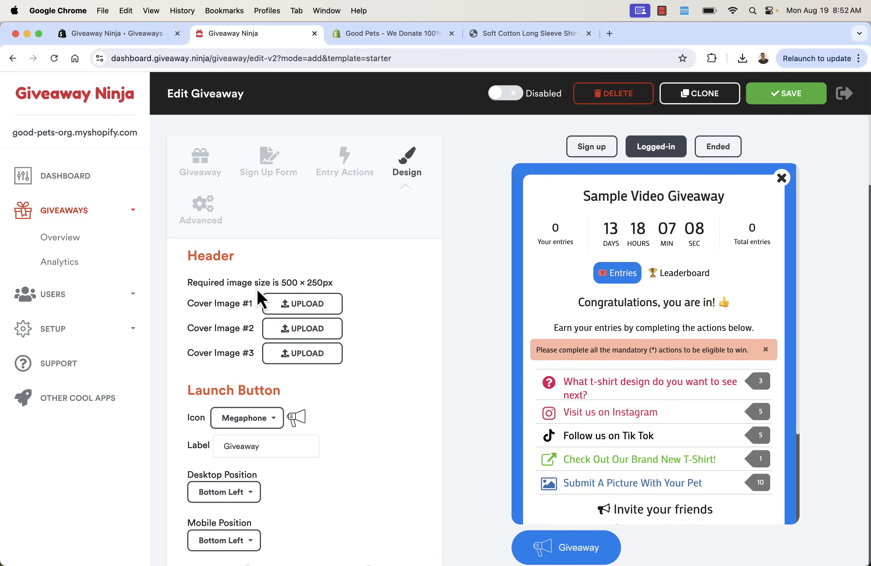
# Review the Advanced tab's show and hide page URL filters, leaving them blank
pyautogui.click(205, 220)
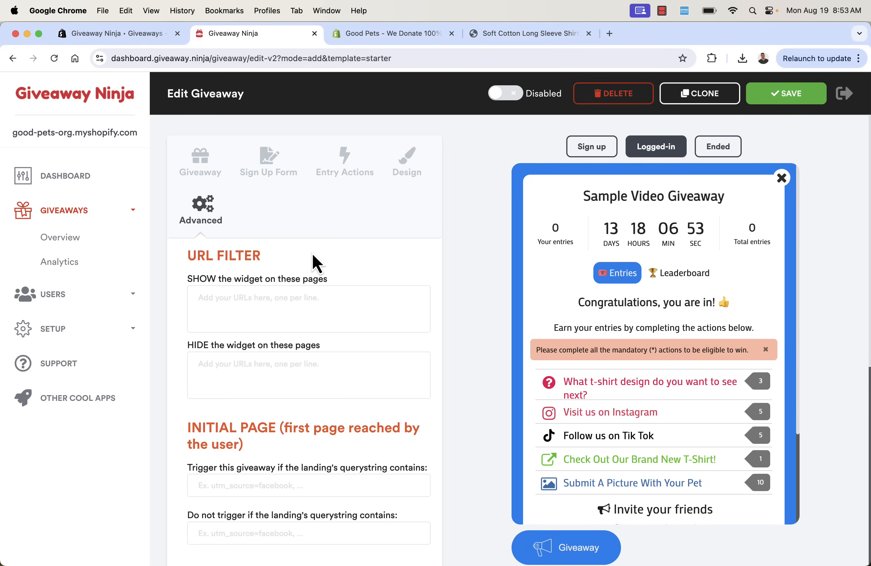
pyautogui.click(275, 305)
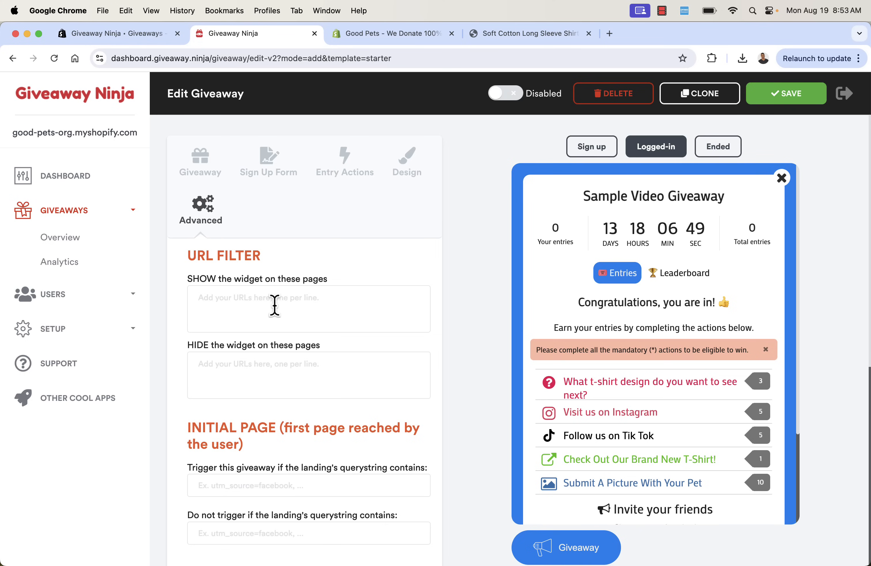
pyautogui.click(263, 373)
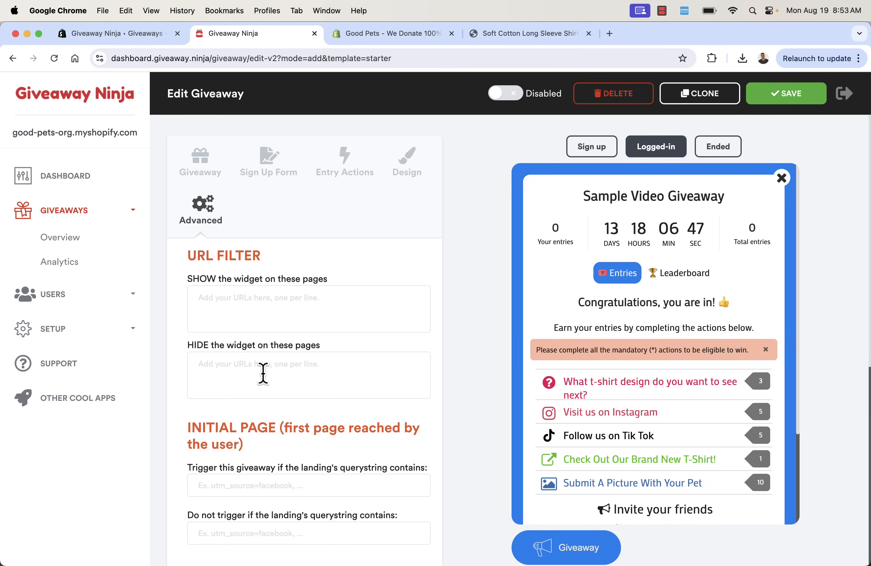
pyautogui.scroll(-4, 263, 371)
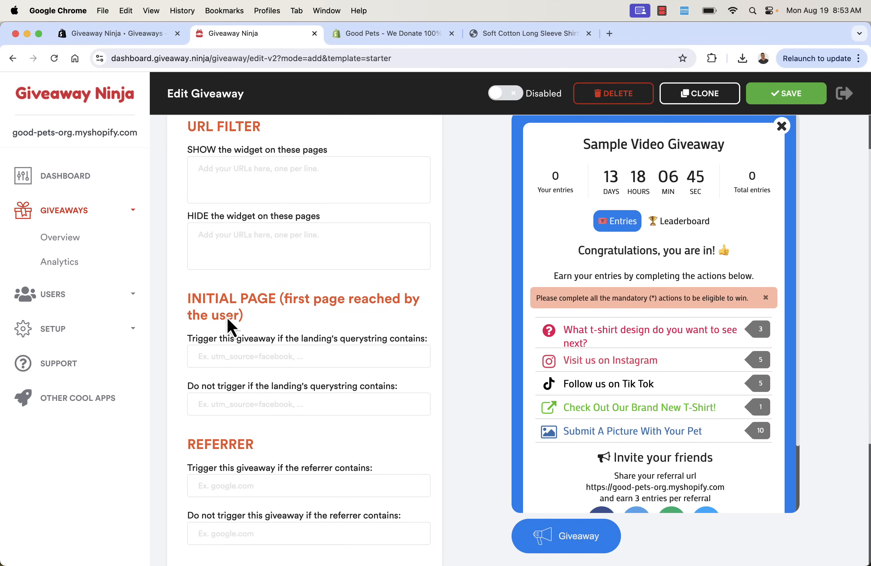
pyautogui.scroll(-1, 215, 316)
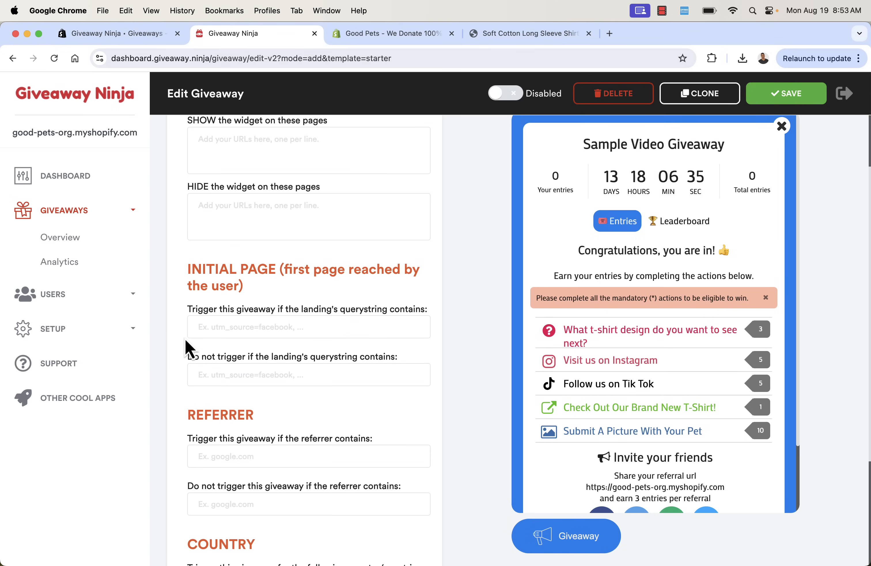
pyautogui.scroll(-5, 185, 341)
pyautogui.scroll(10, 185, 340)
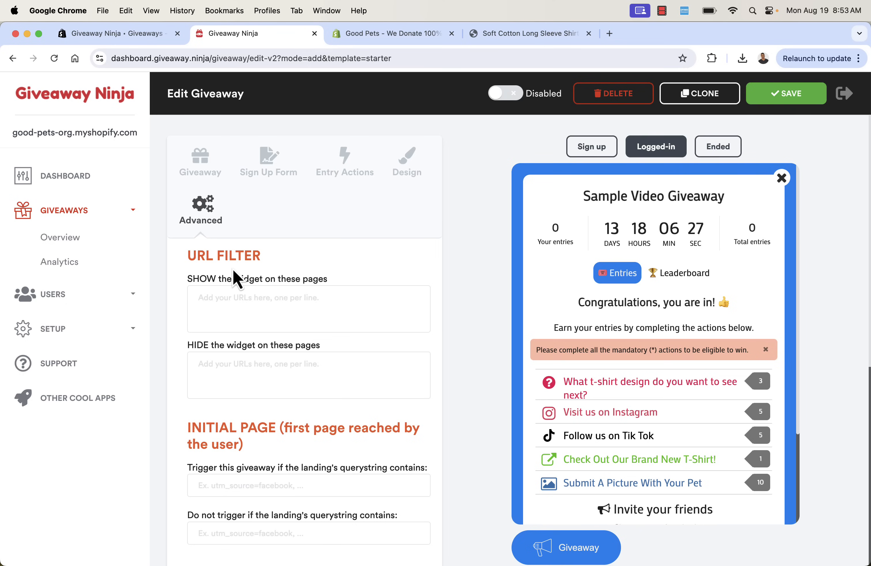
# Return to the Giveaway tab and scroll through its sections down to Tracking Scripts
pyautogui.click(205, 167)
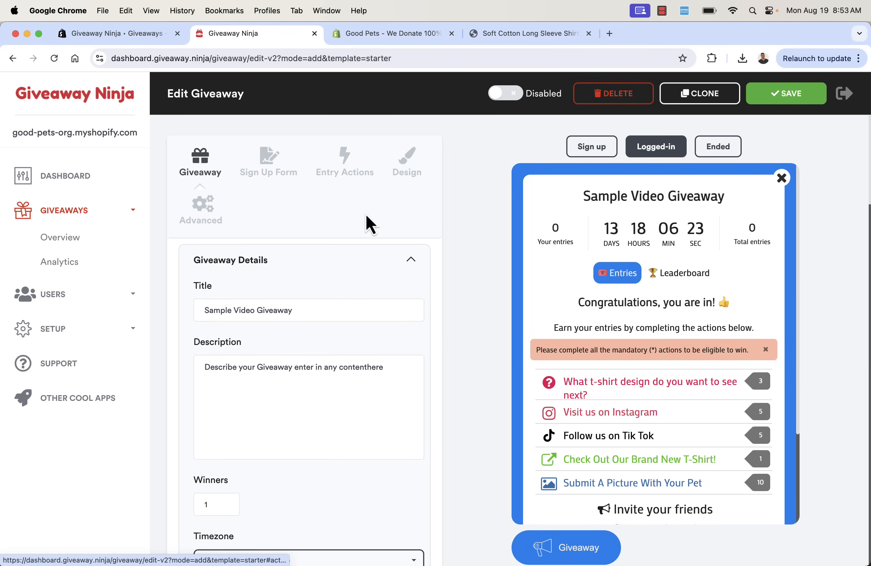
pyautogui.scroll(-15, 368, 220)
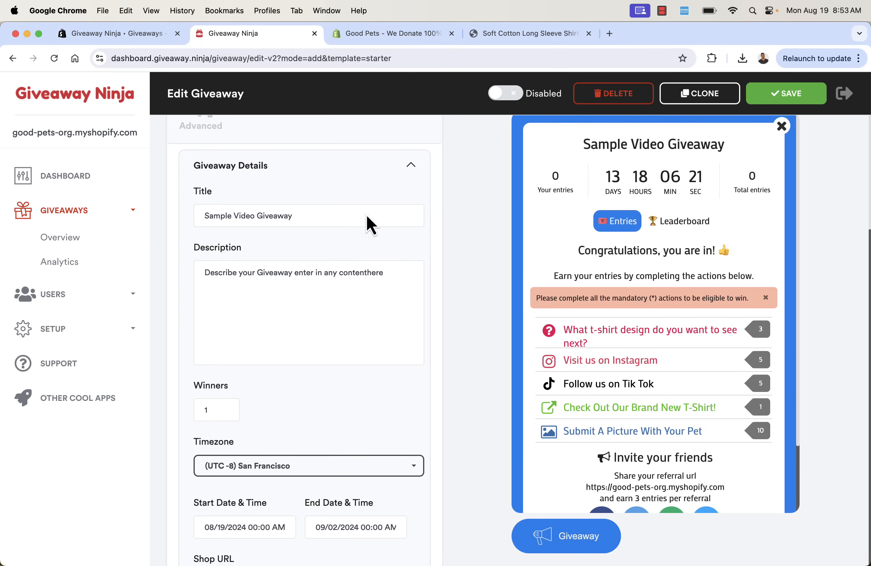
pyautogui.scroll(-15, 370, 223)
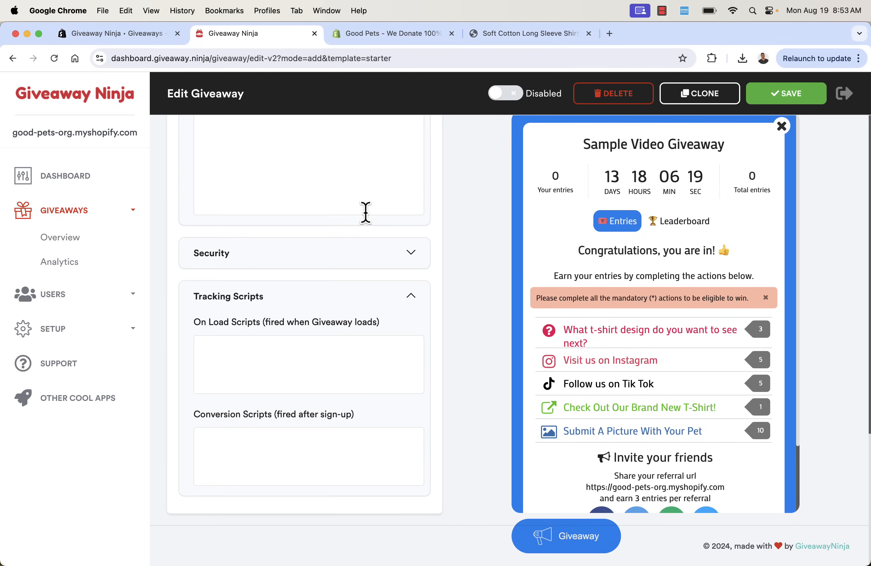
# Save the giveaway, confirm 'Yes, PUBLISH it now.', and go to the Dashboard
pyautogui.scroll(10, 369, 224)
pyautogui.scroll(15, 367, 215)
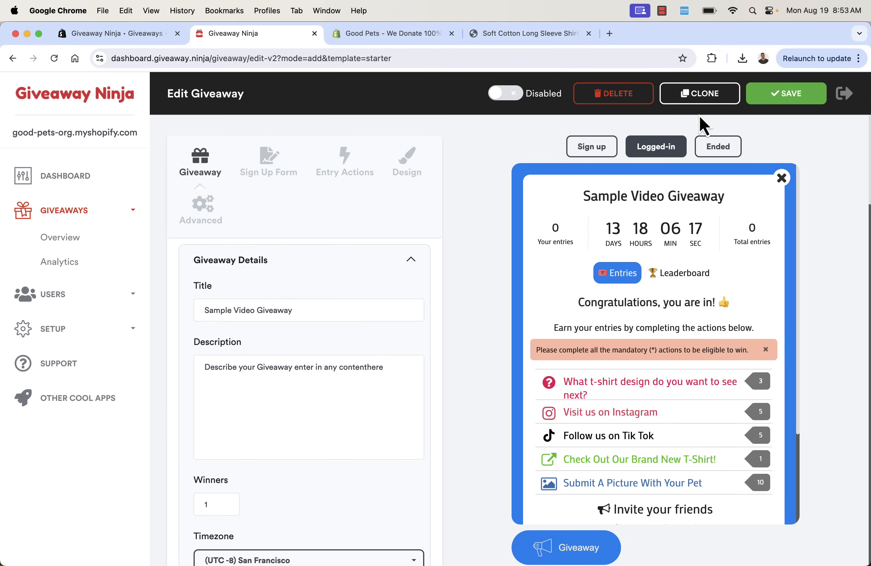
pyautogui.click(771, 98)
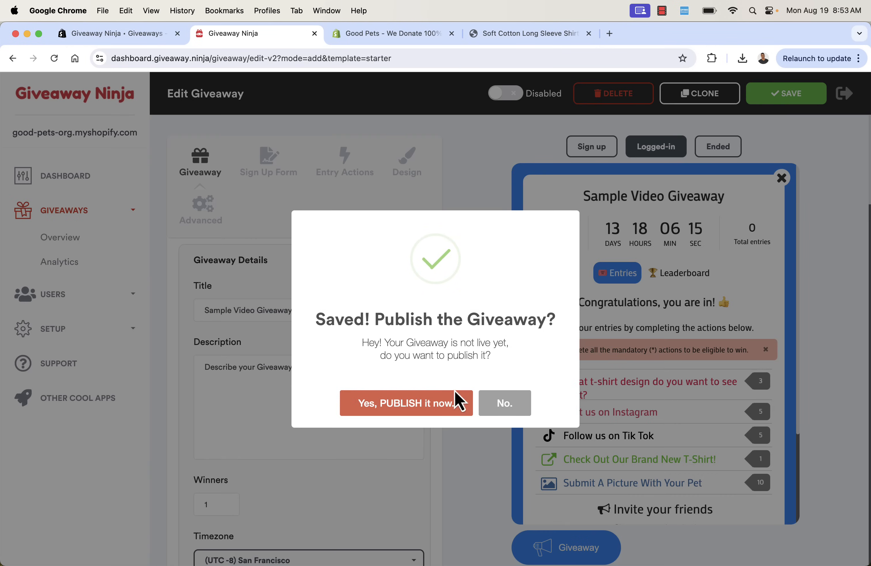
pyautogui.click(362, 411)
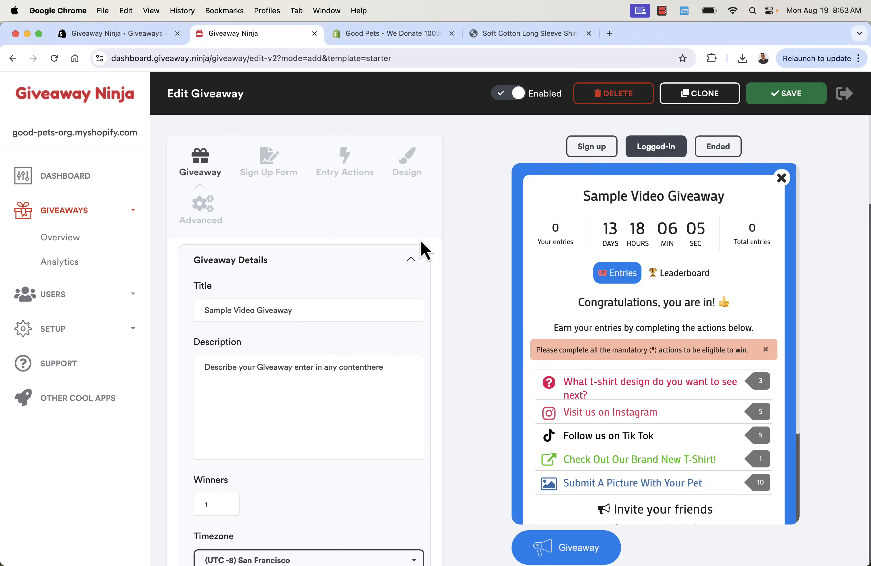
pyautogui.click(92, 184)
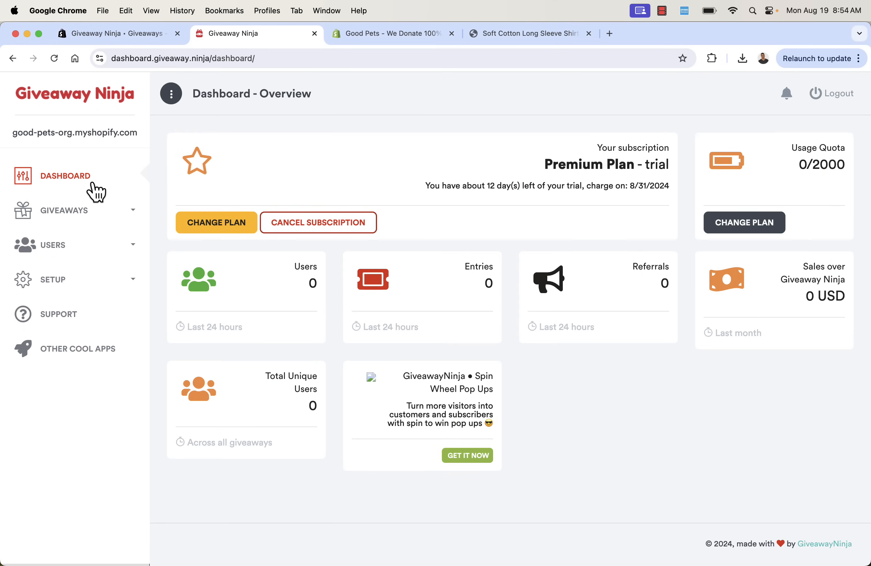
# Confirm Sample Video Giveaway is Running in the overview and has no entries yet
pyautogui.click(125, 209)
pyautogui.click(85, 247)
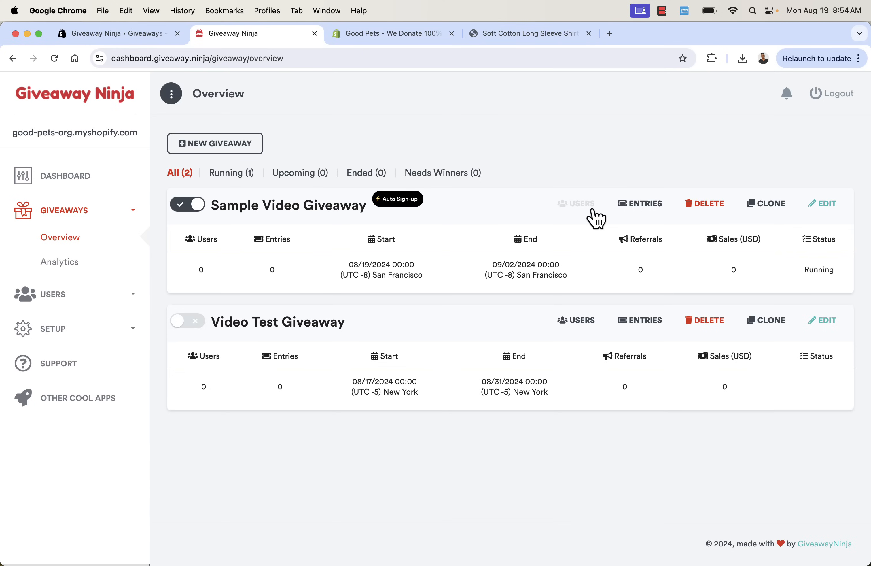
pyautogui.click(634, 205)
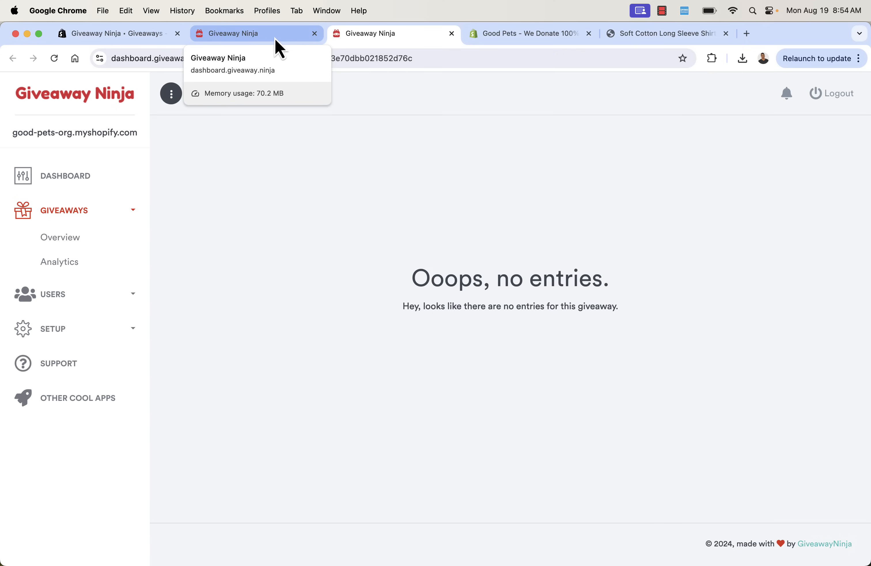
pyautogui.click(275, 39)
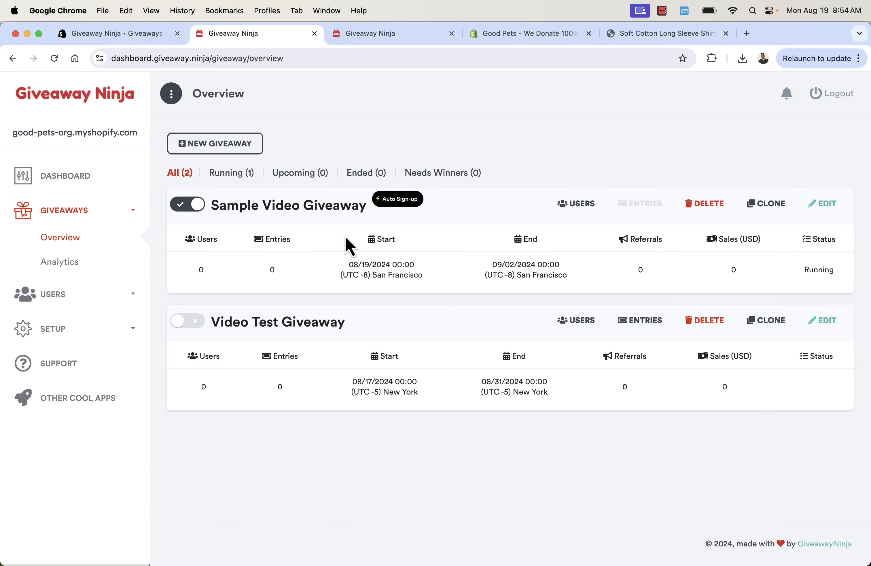
# Open Sample Video Giveaway's published page at giveaway.ninja/enter/example-video-giveaway1 from its Direct URL settings
pyautogui.click(825, 204)
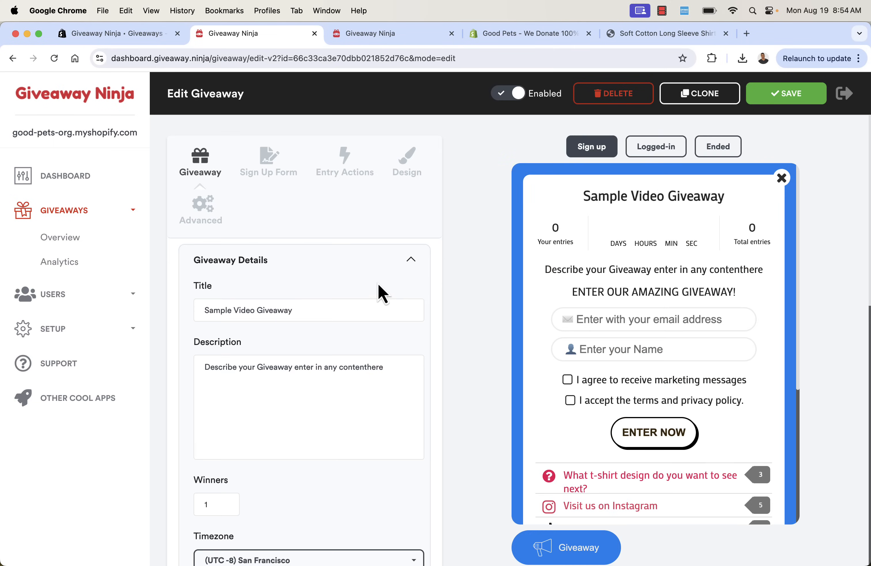
pyautogui.scroll(-3, 375, 286)
pyautogui.scroll(-10, 375, 286)
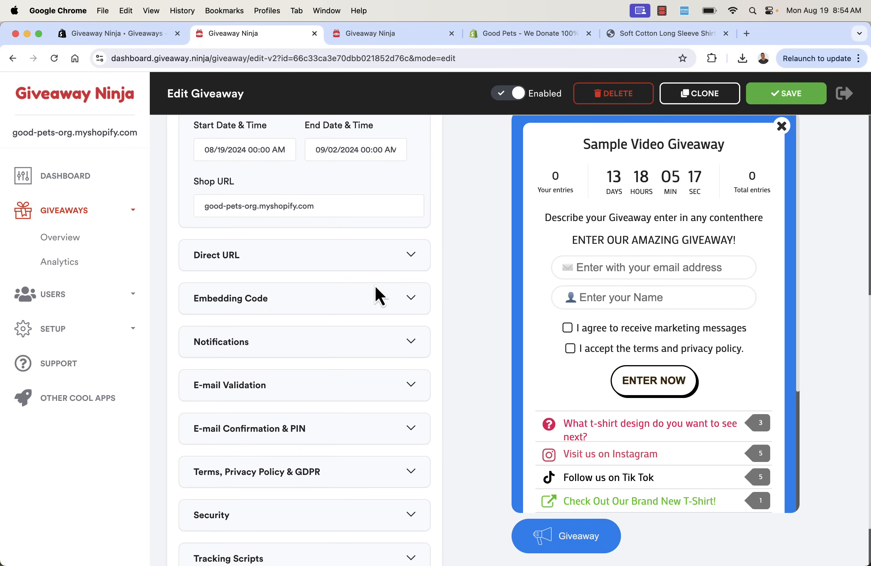
pyautogui.click(413, 259)
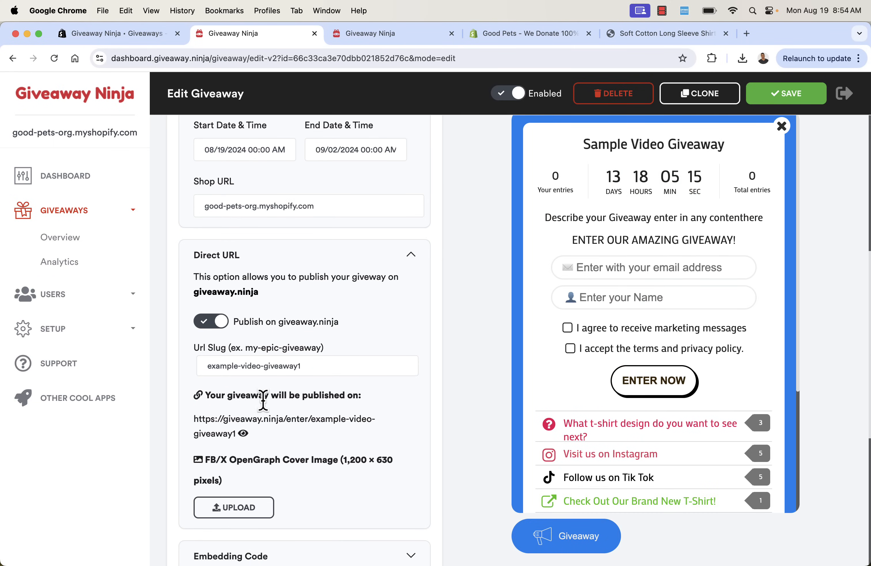
pyautogui.click(244, 433)
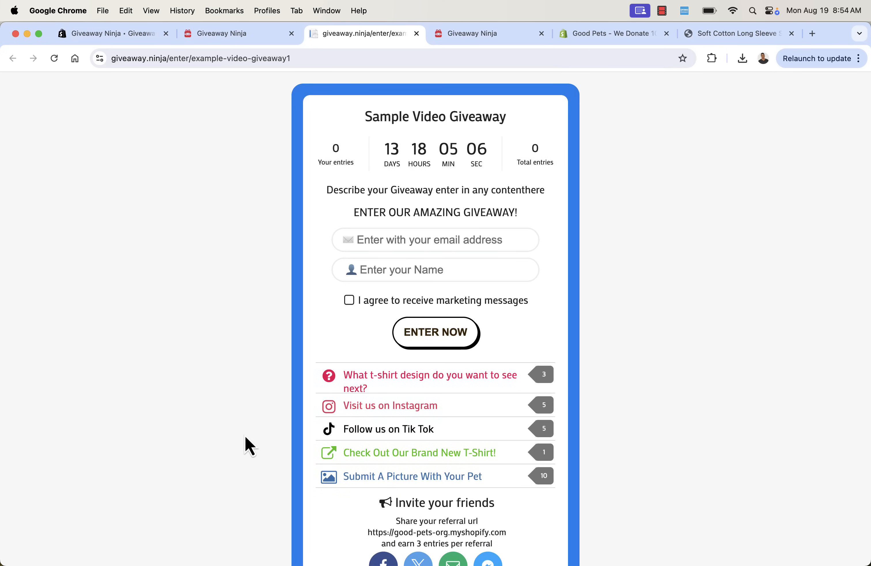
# Scroll through the public giveaway page to review its sign-up form and entry actions
pyautogui.scroll(-1, 201, 380)
pyautogui.scroll(1, 201, 380)
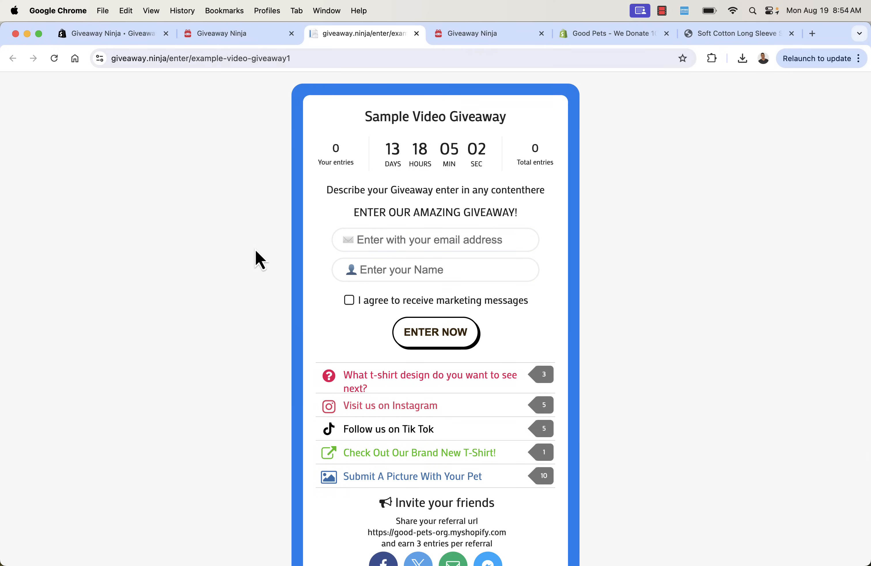
pyautogui.scroll(-1, 256, 251)
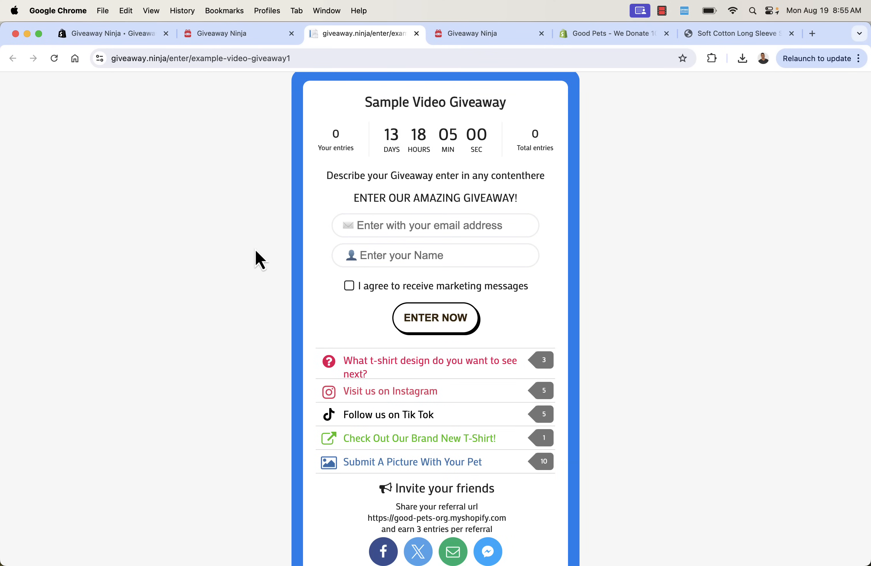
pyautogui.scroll(-5, 255, 251)
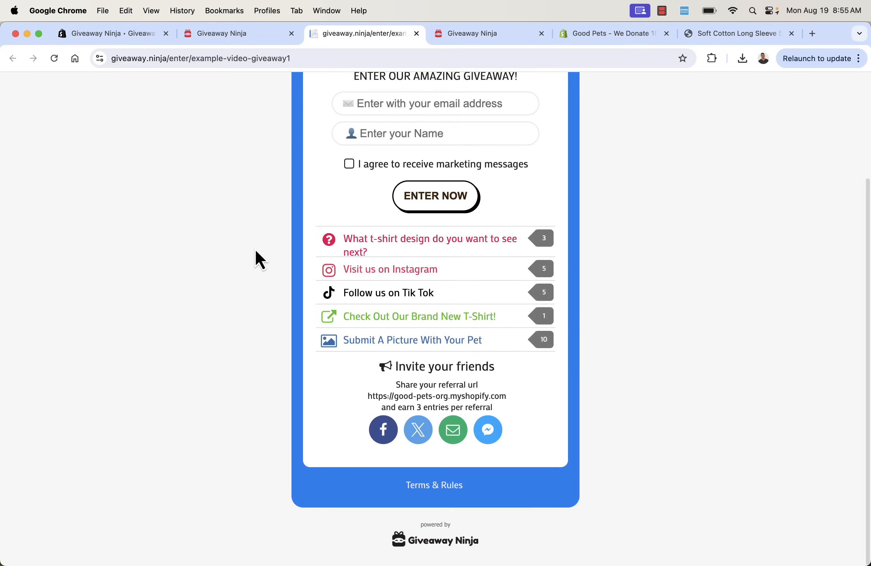
pyautogui.scroll(5, 256, 250)
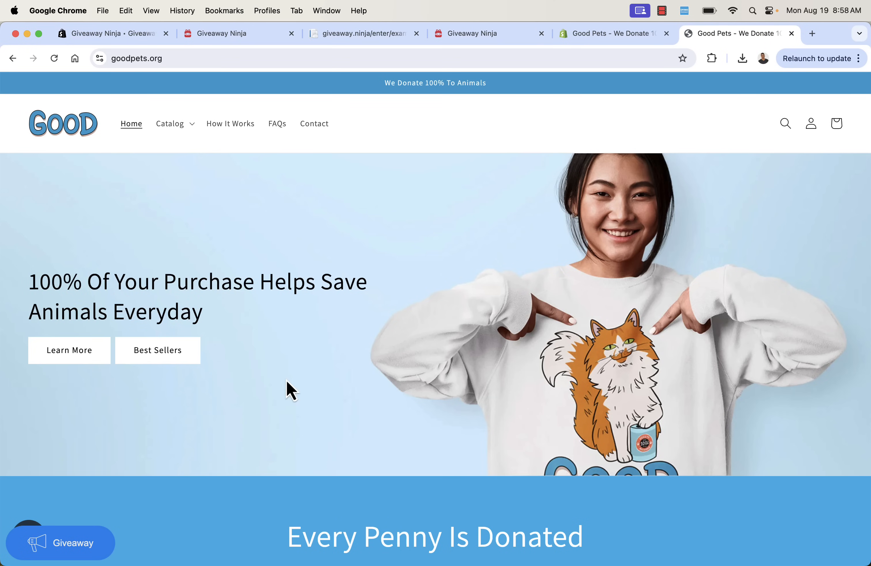
# Open the Giveaway launcher popup on the Good Pets storefront
pyautogui.scroll(-4, 224, 406)
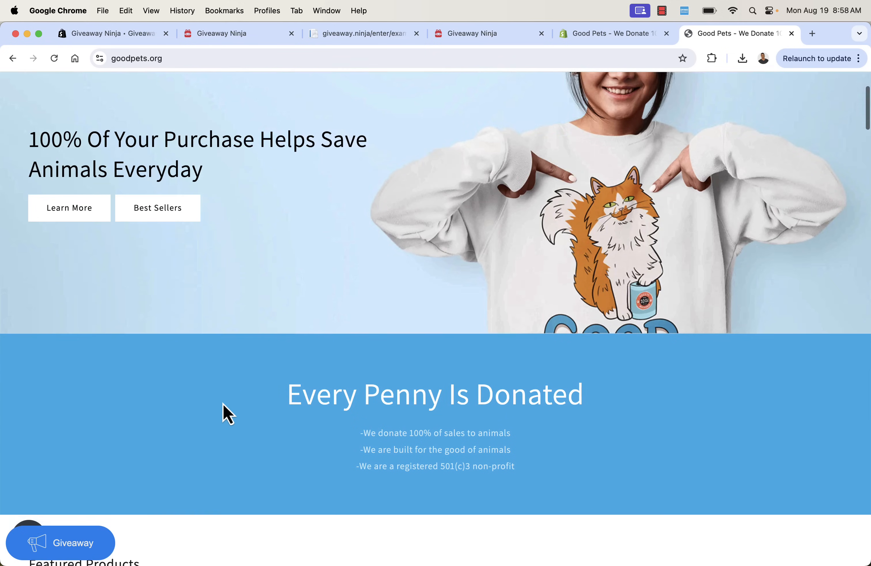
pyautogui.scroll(2, 224, 406)
pyautogui.scroll(1, 224, 404)
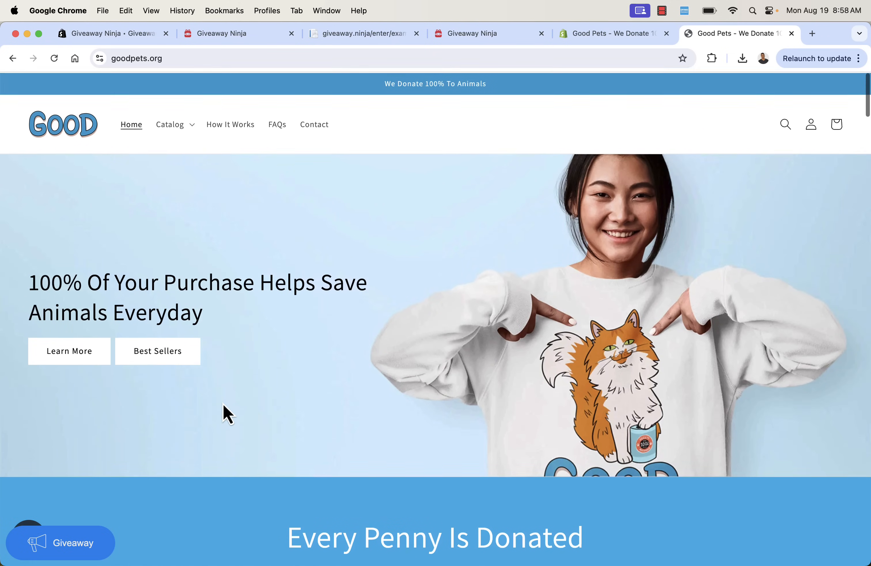
pyautogui.click(77, 546)
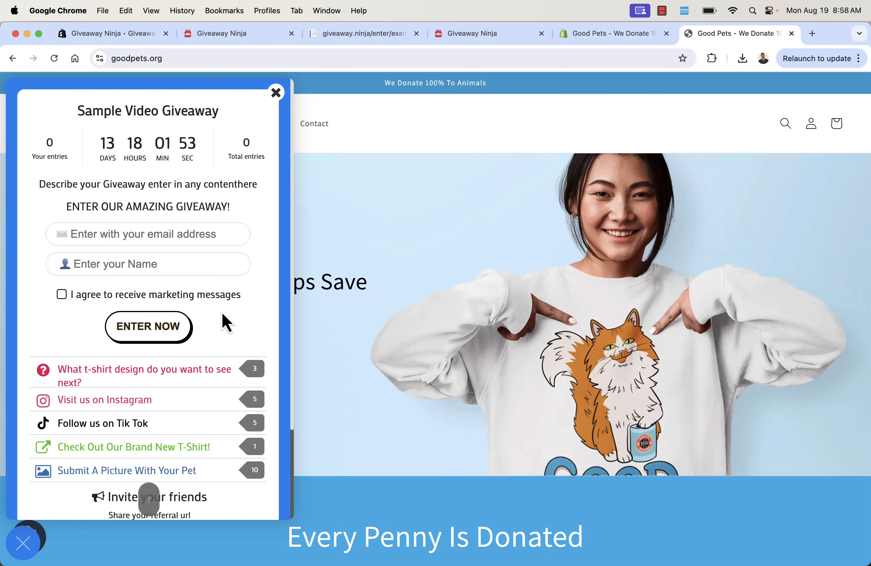
# Submit a test entry with the entrant's email, name and marketing consent ticked
pyautogui.scroll(-3, 223, 318)
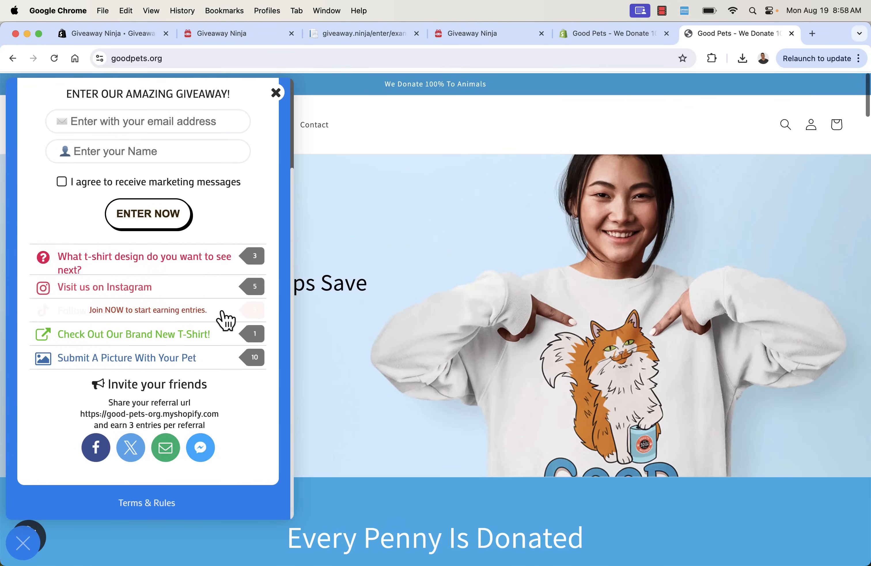
pyautogui.scroll(3, 185, 395)
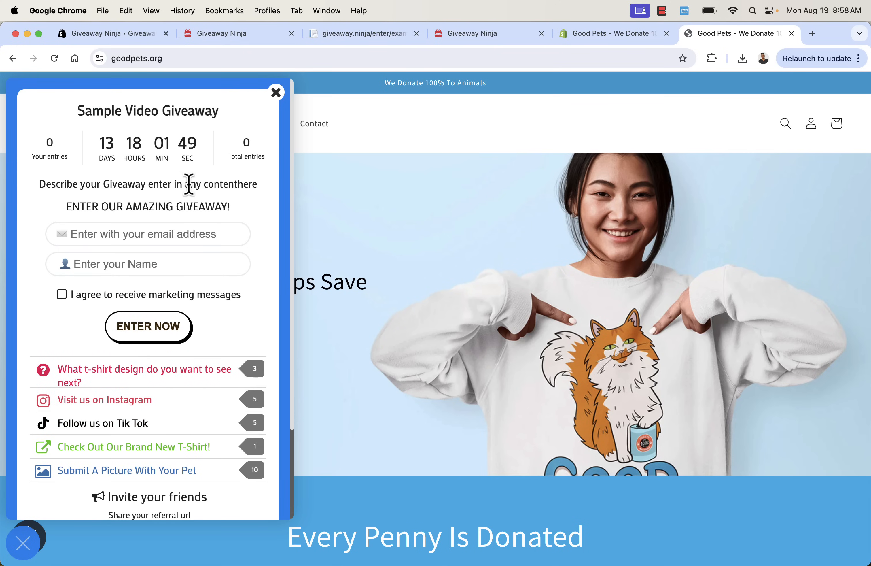
pyautogui.scroll(-2, 112, 227)
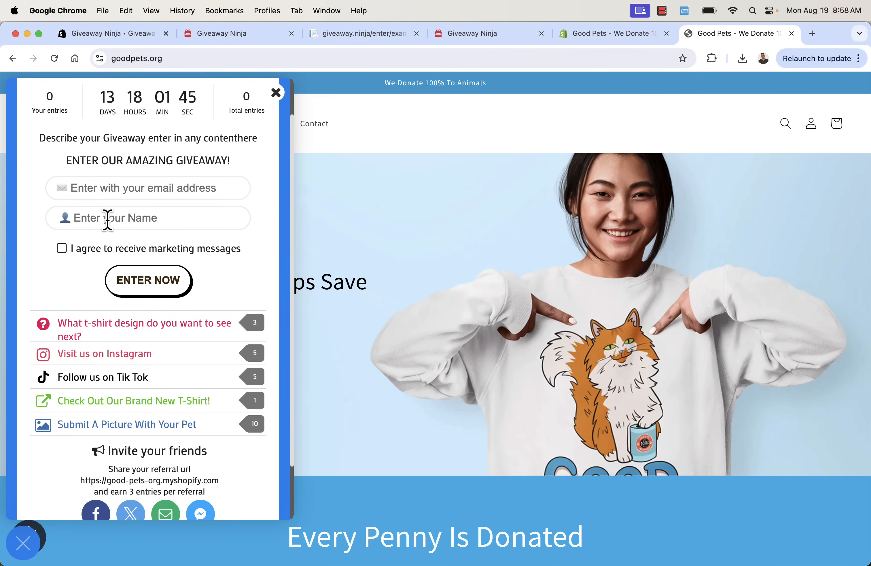
pyautogui.click(111, 188)
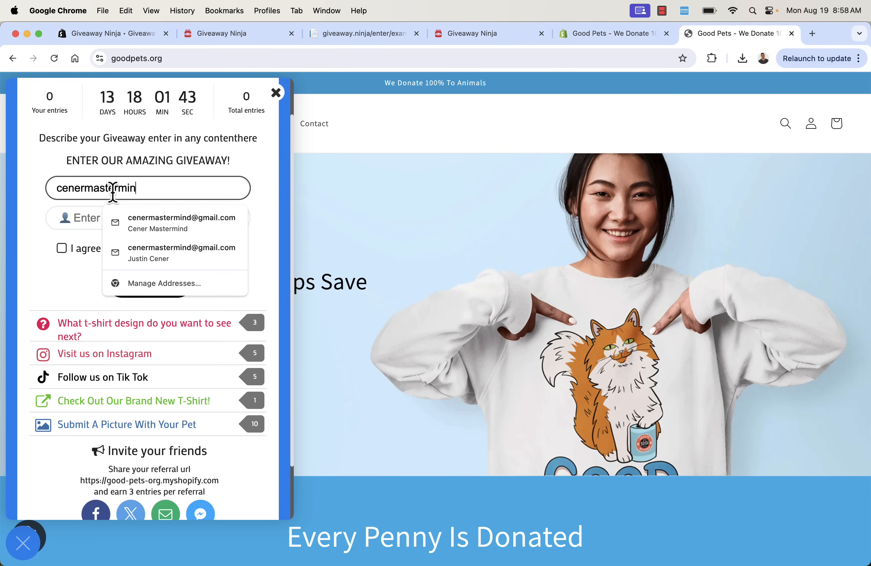
pyautogui.press('Tab')
pyautogui.write('J')
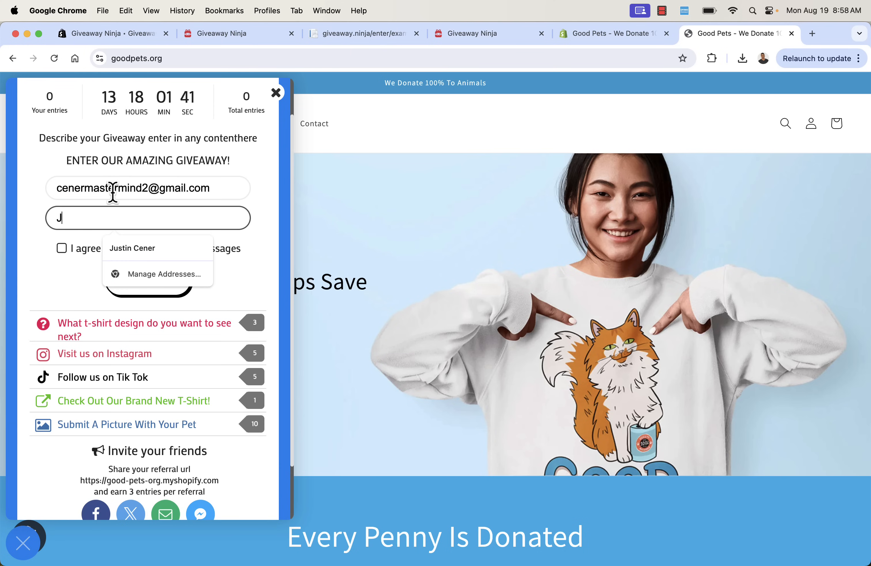
pyautogui.write('ustin C')
pyautogui.click(59, 261)
pyautogui.click(62, 248)
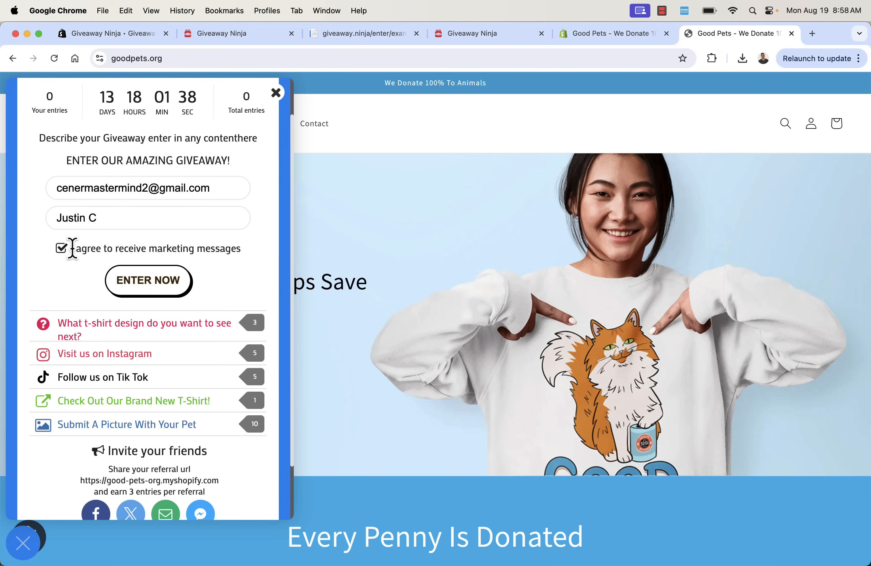
pyautogui.click(144, 290)
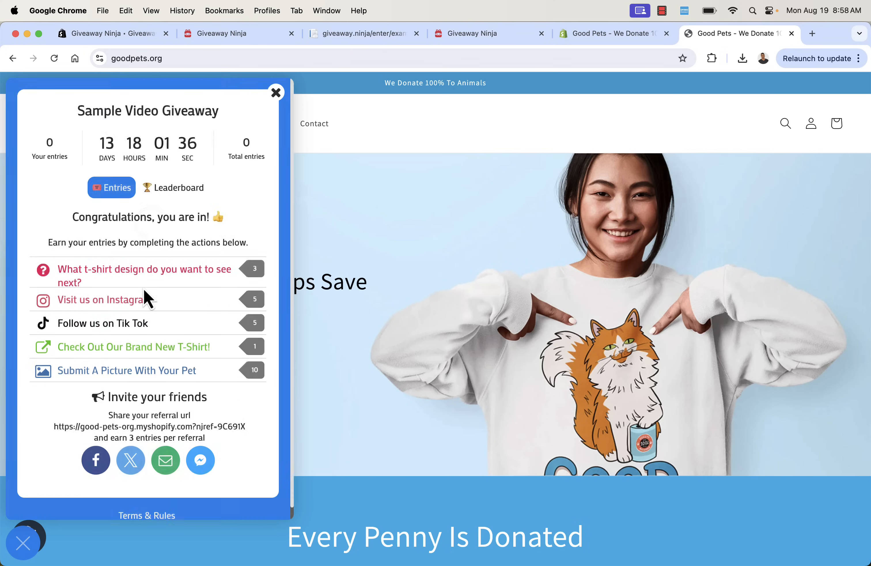
# Answer the t-shirt design question with 'funny cat d for football' and visit the Brand New T-Shirt page
pyautogui.click(136, 277)
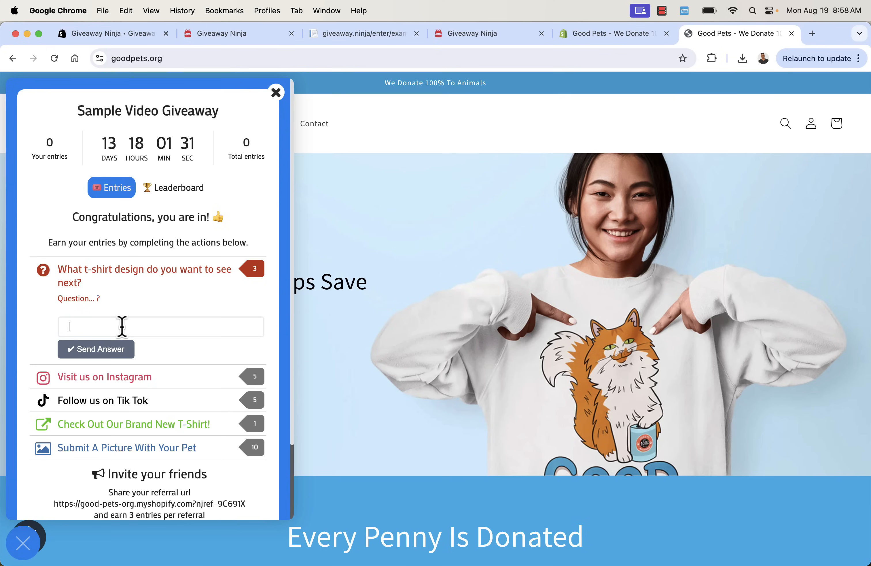
pyautogui.write('funny cat design for fo')
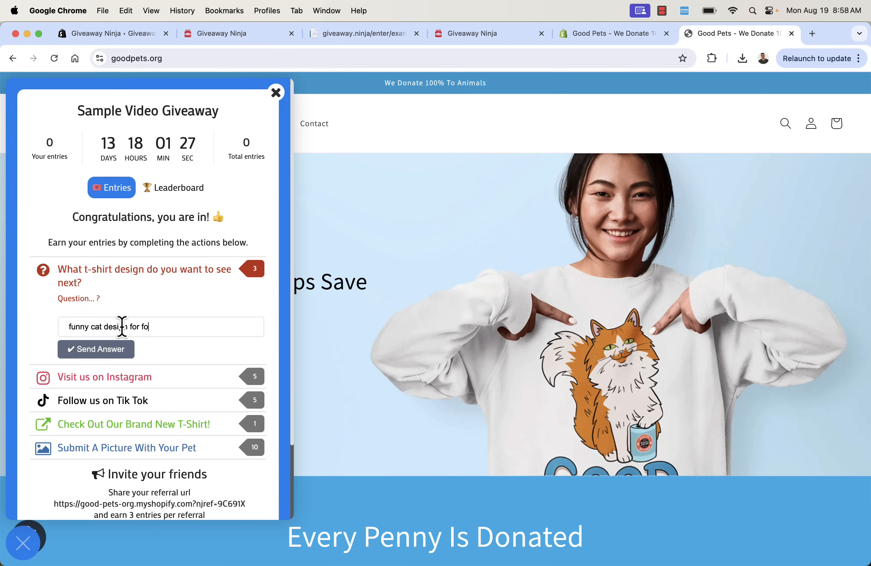
pyautogui.write('otball')
pyautogui.click(91, 349)
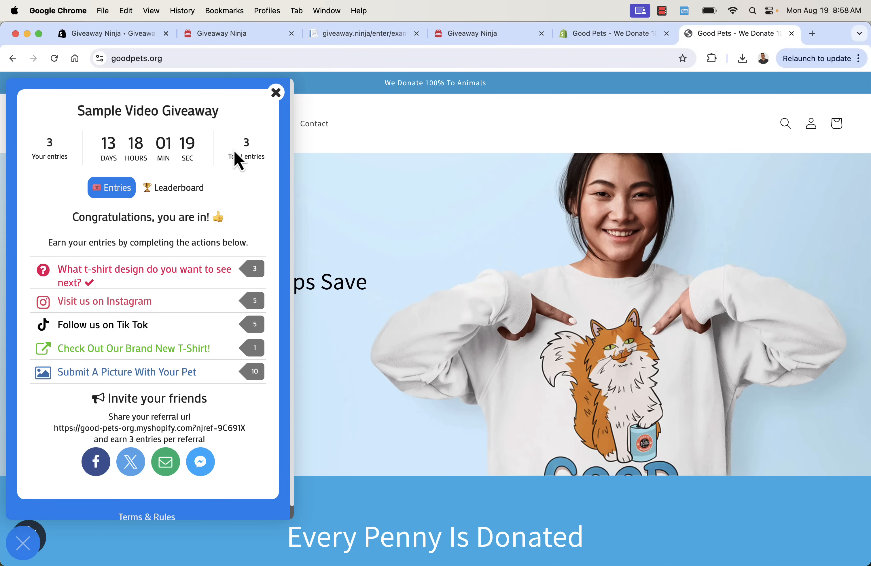
pyautogui.click(142, 356)
pyautogui.click(121, 396)
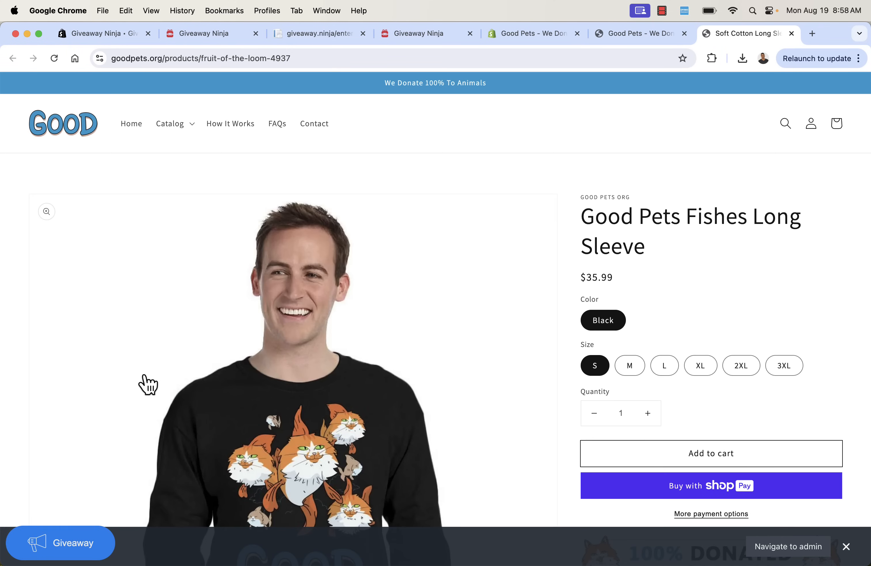
# Reopen the giveaway popup on the product page and review the referral entries line
pyautogui.scroll(-4, 143, 384)
pyautogui.click(57, 551)
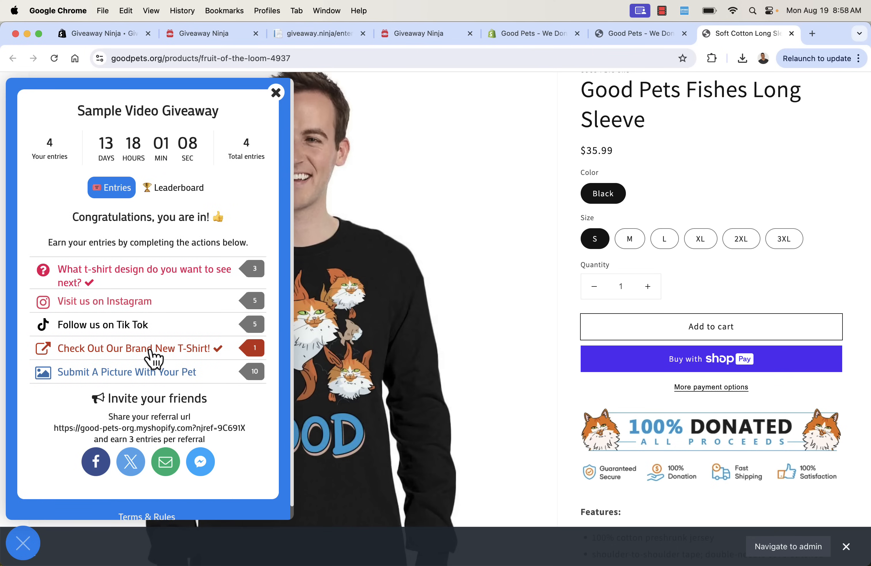
pyautogui.tripleClick(137, 439)
pyautogui.click(137, 427)
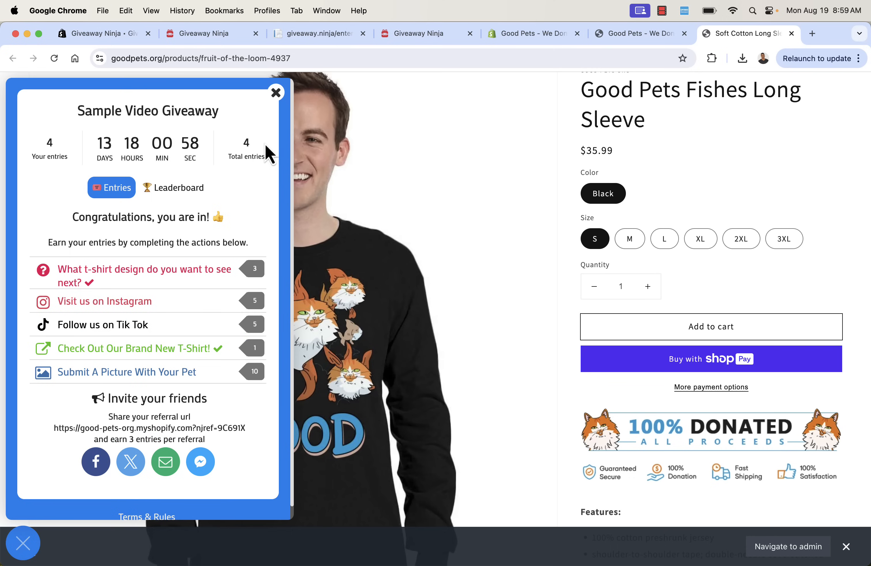
pyautogui.click(277, 94)
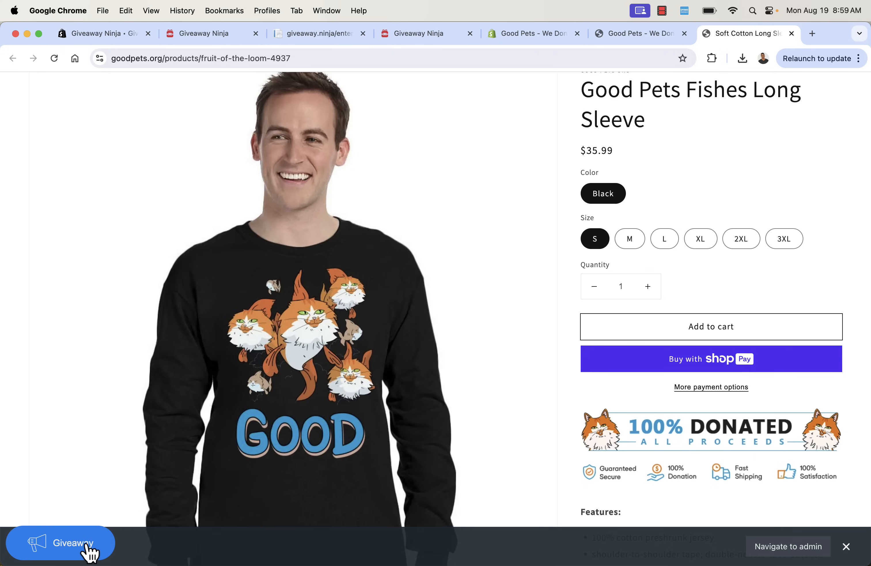
# Check the leaderboard showing the test entrant first with 4 entries, then return to the App Store listing
pyautogui.click(88, 553)
pyautogui.click(192, 189)
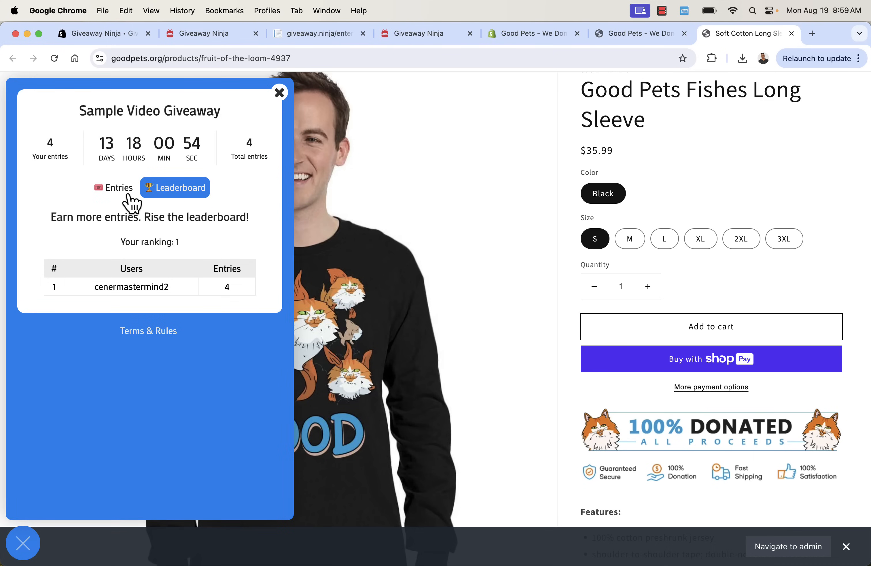
pyautogui.click(113, 190)
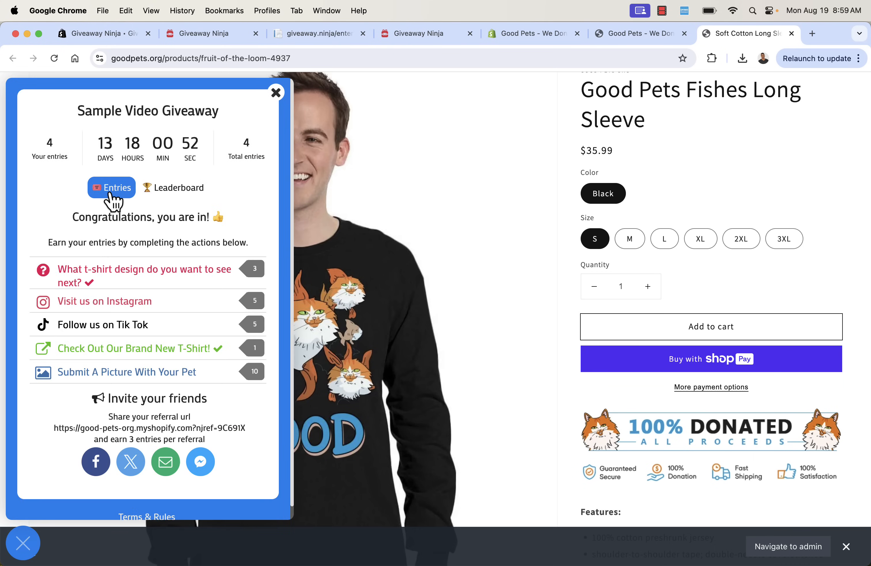
pyautogui.scroll(2, 292, 237)
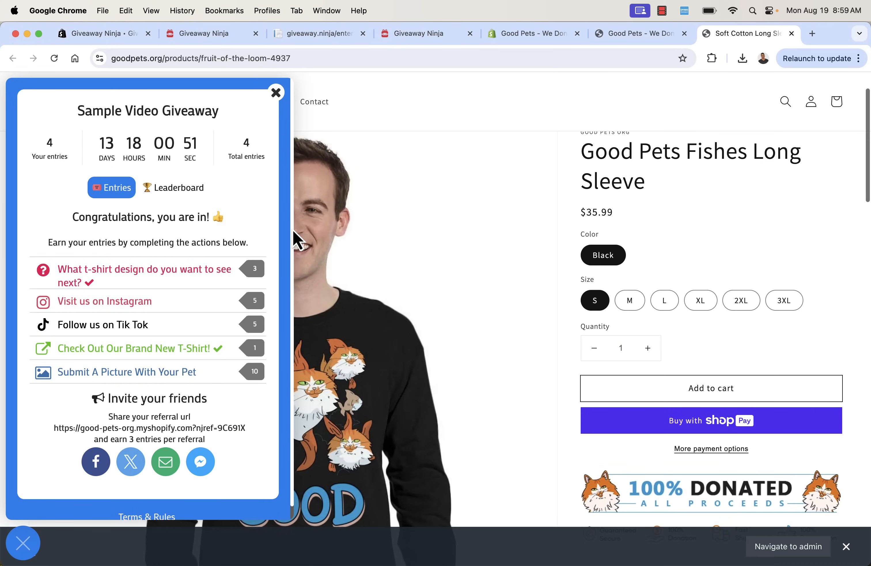
pyautogui.click(276, 93)
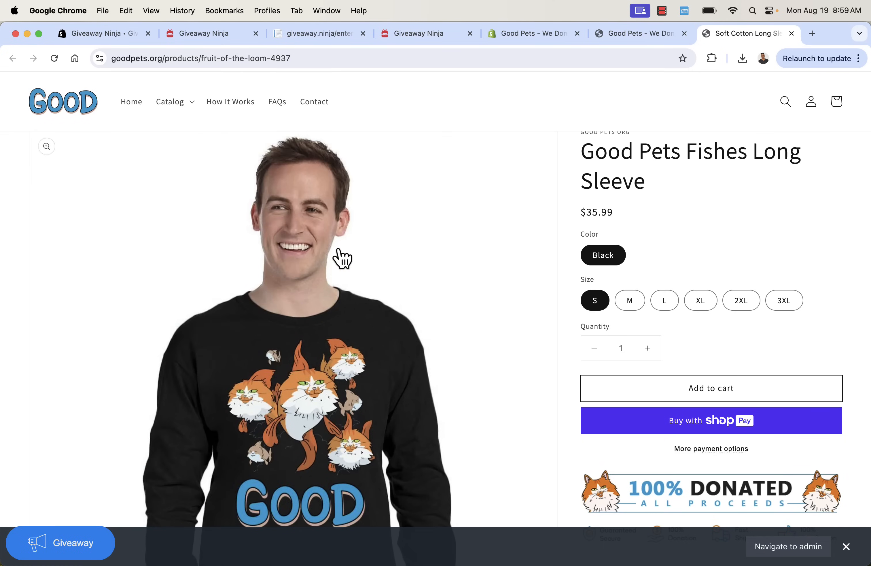
pyautogui.scroll(2, 341, 256)
pyautogui.scroll(1, 341, 257)
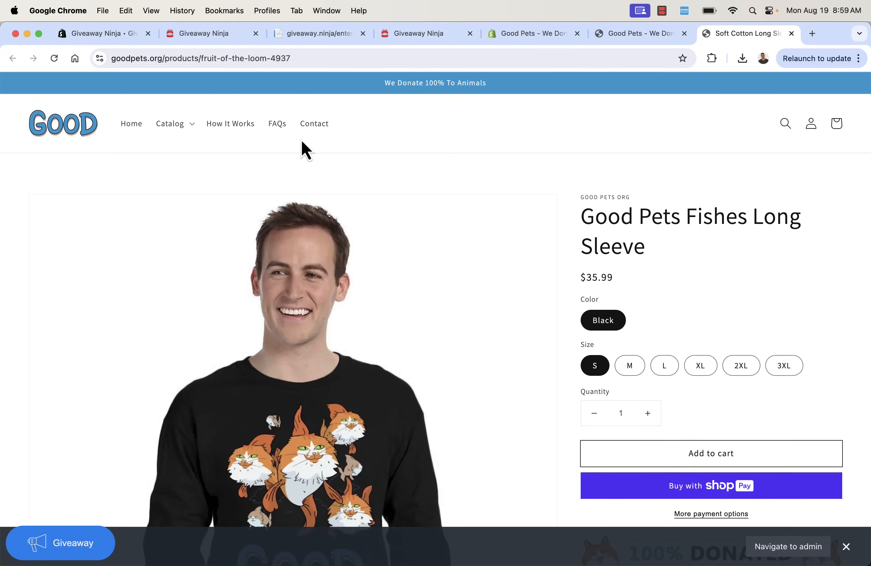
pyautogui.click(130, 40)
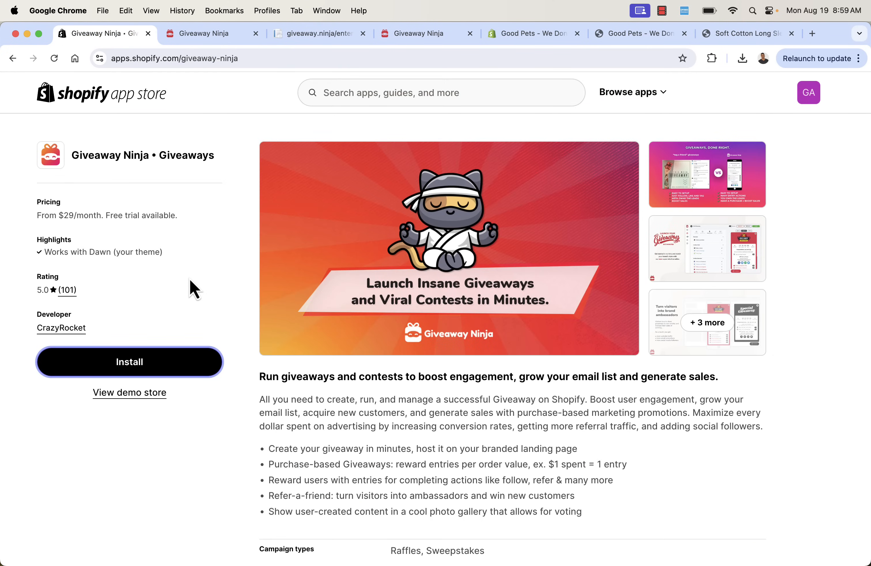